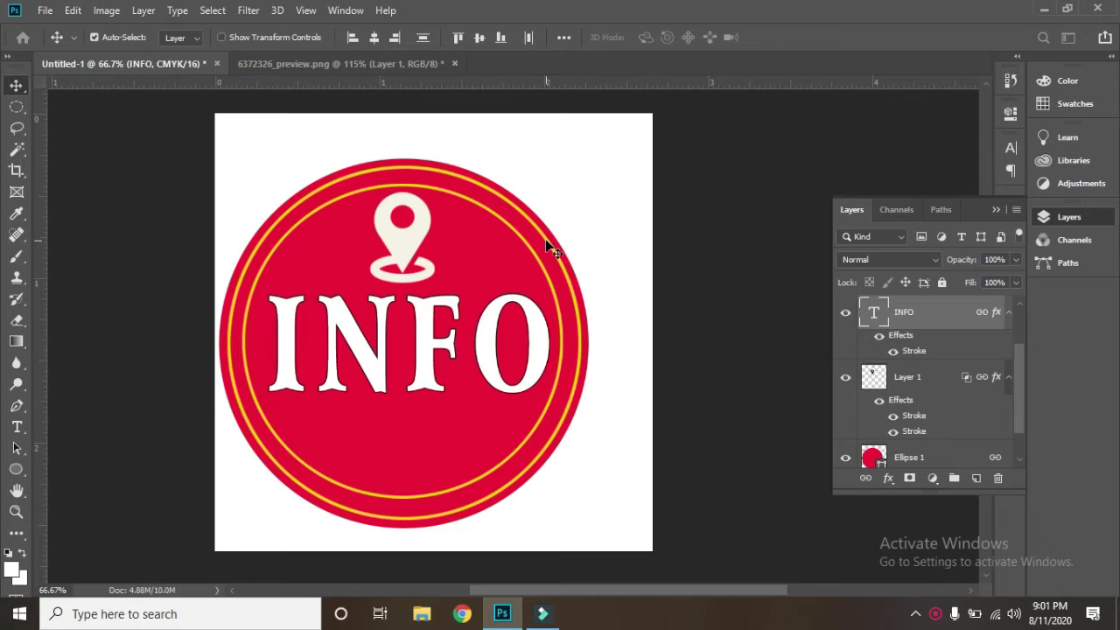
- Bring up the New Document dialog with Ctrl+N
{"action": "key", "text": "ctrl+n"}
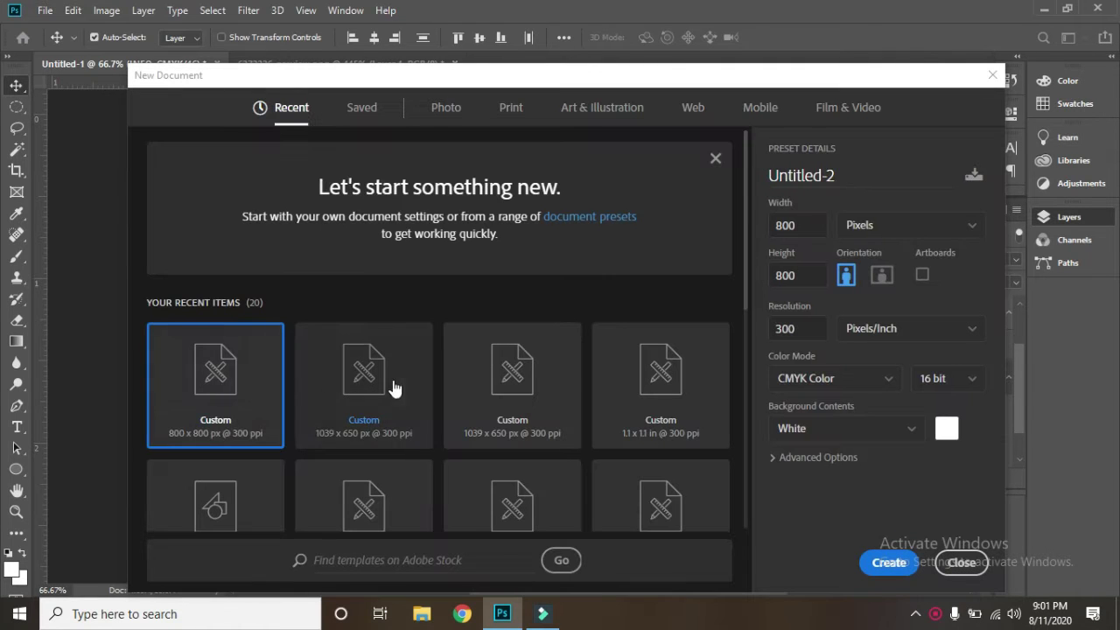
- Create a blank 800 × 800 px document, Untitled-2, from the recent Custom preset
{"action": "left_click", "coordinate": [217, 405]}
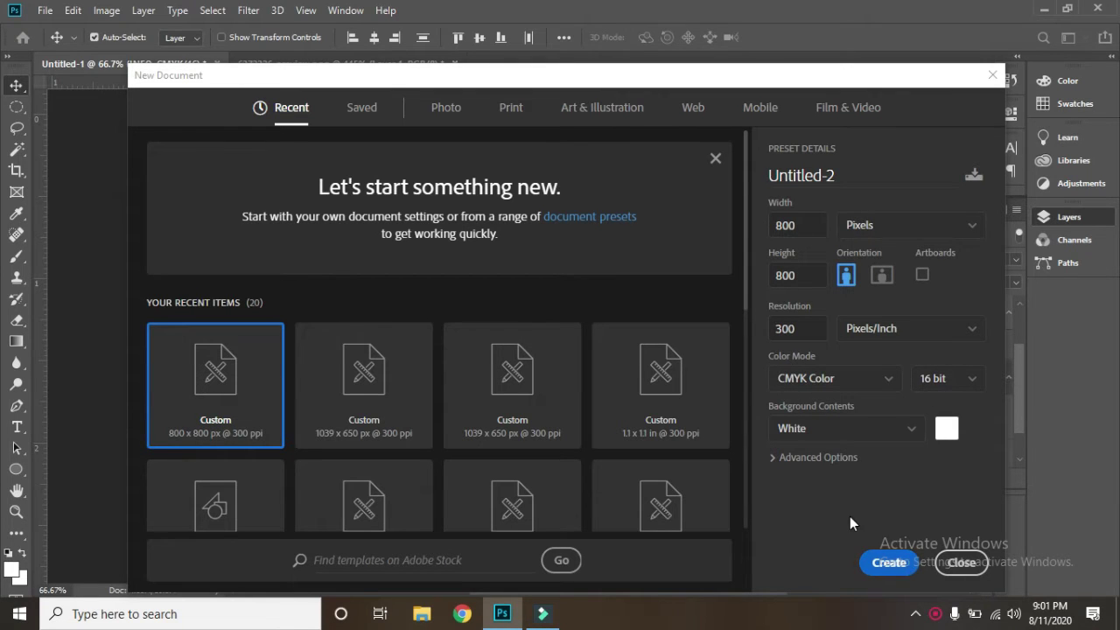
{"action": "left_click", "coordinate": [888, 562]}
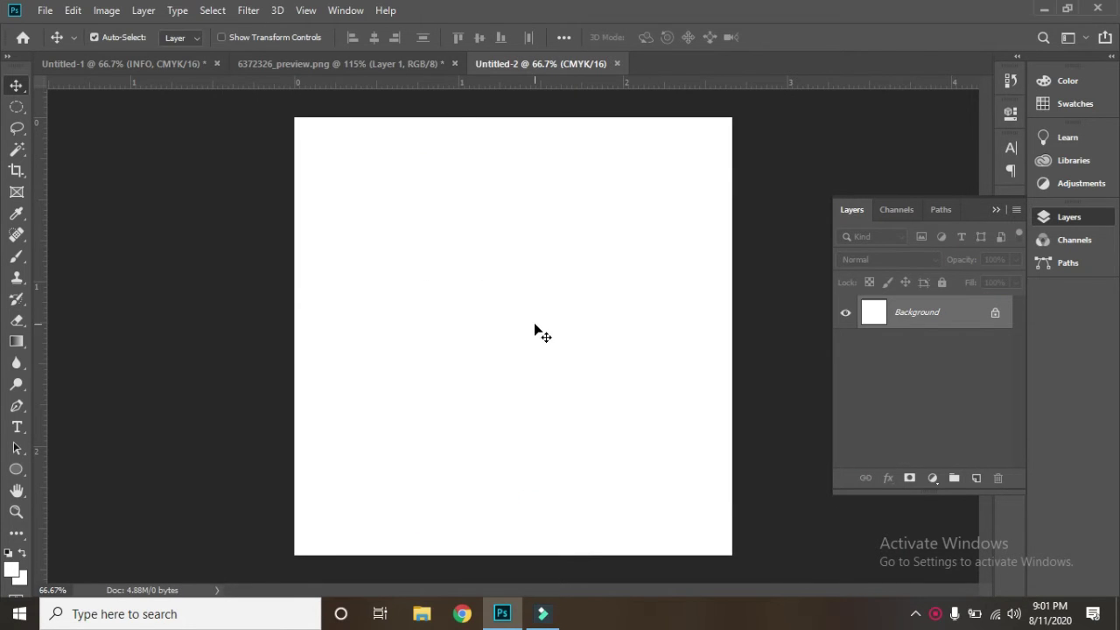
- Set up the Ellipse tool in Shape mode with a red fill
{"action": "left_click", "coordinate": [21, 471]}
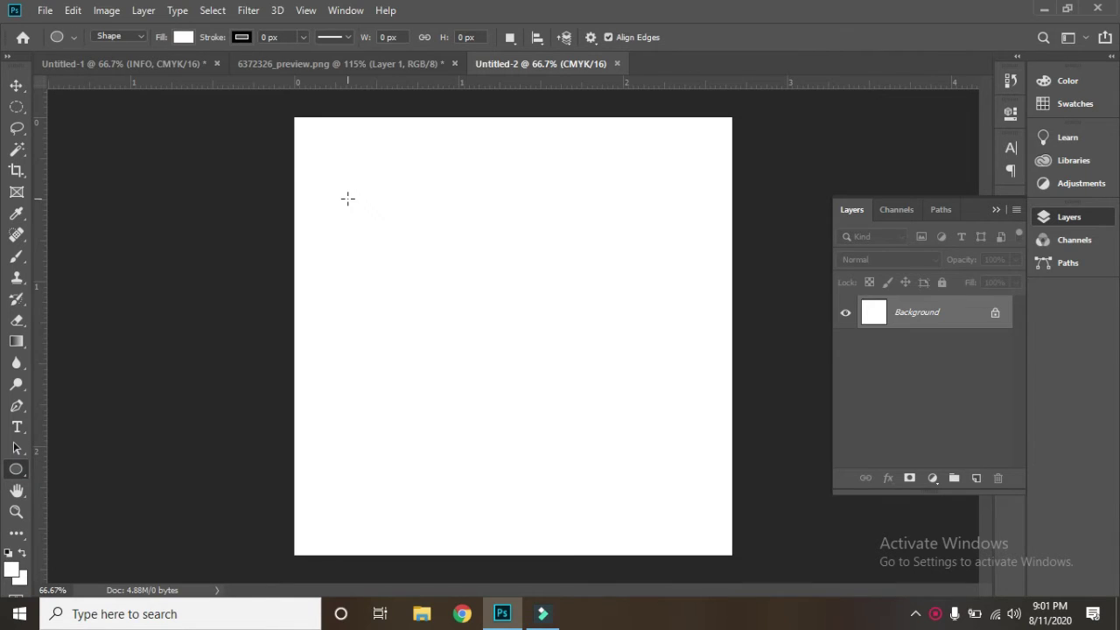
{"action": "left_click", "coordinate": [134, 36]}
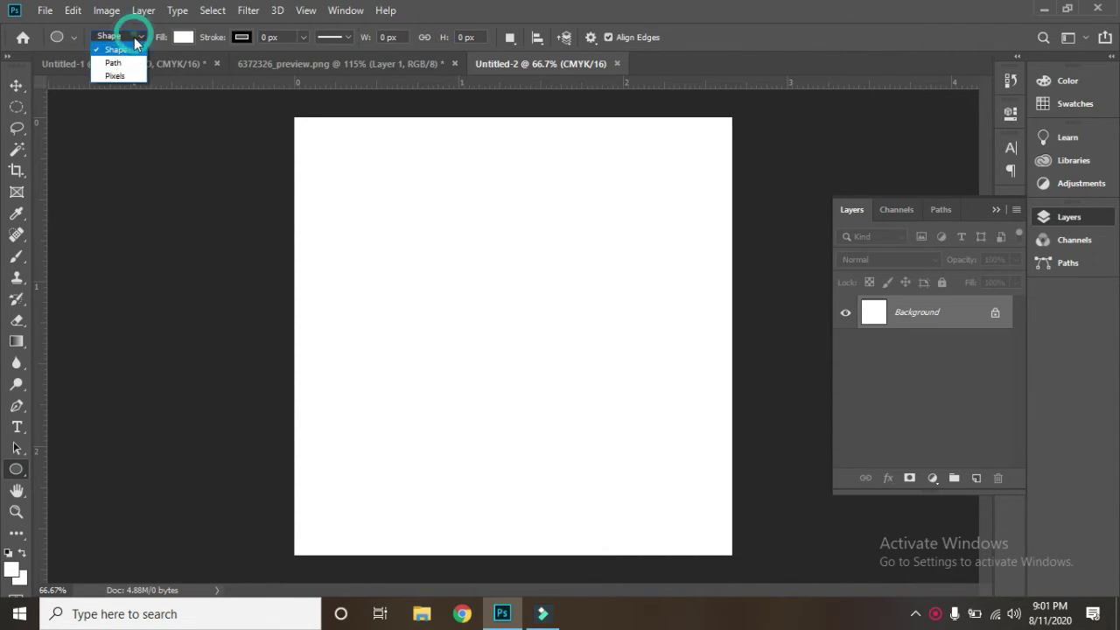
{"action": "left_click", "coordinate": [118, 44]}
{"action": "left_click", "coordinate": [184, 37]}
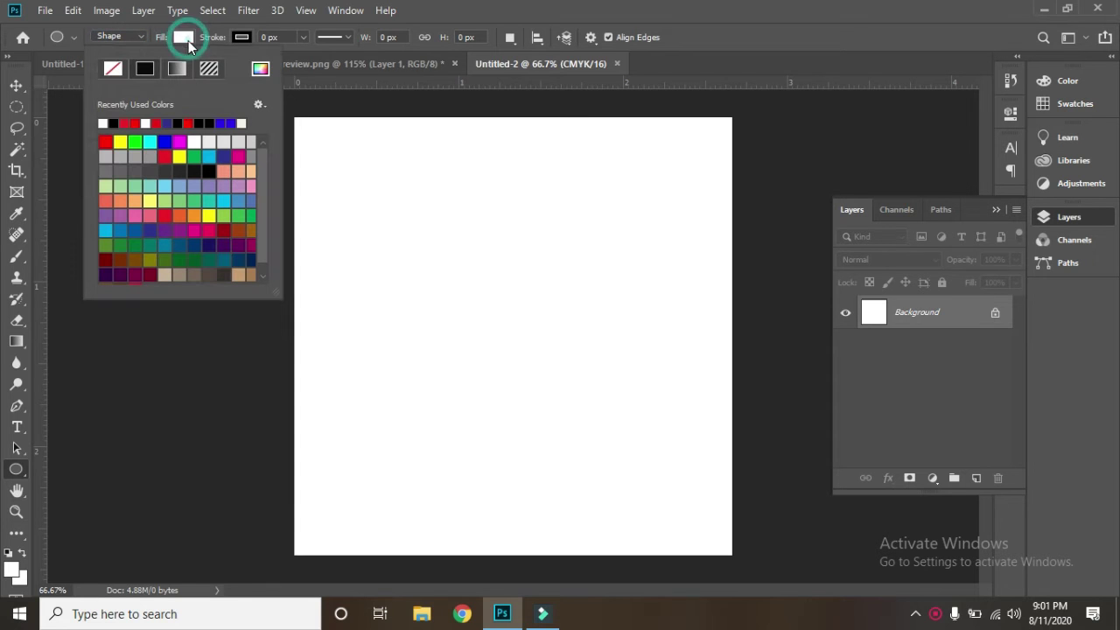
{"action": "left_click", "coordinate": [106, 141]}
{"action": "left_click", "coordinate": [306, 157]}
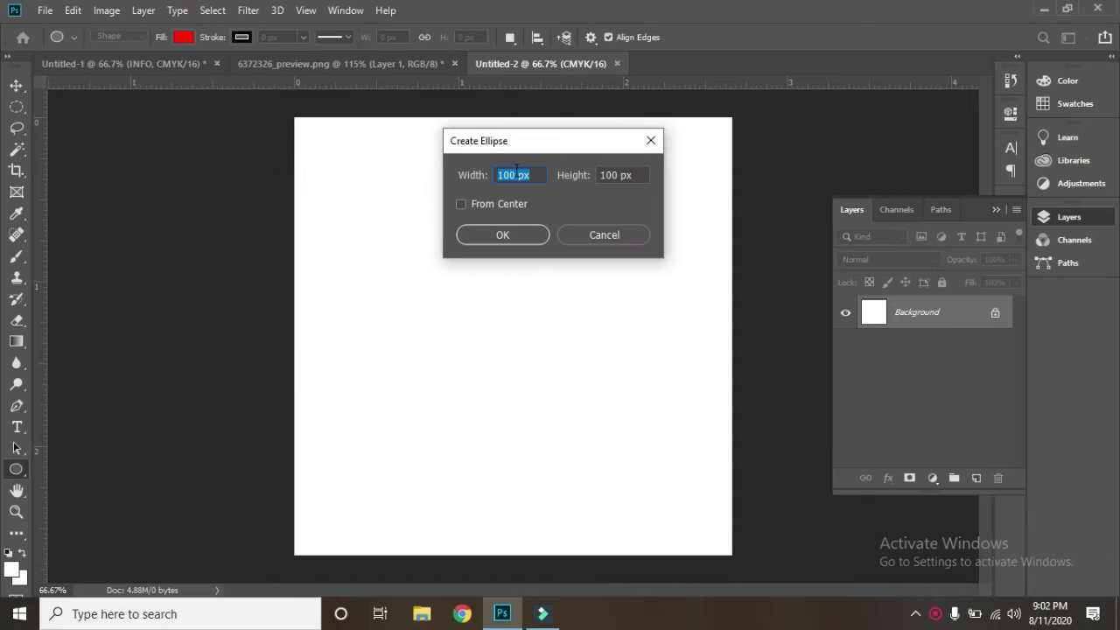
{"action": "left_click", "coordinate": [653, 141]}
- Draw a 710 px red circle and centre it horizontally on the canvas
{"action": "left_click_drag", "start_coordinate": [322, 178], "coordinate": [762, 566]}
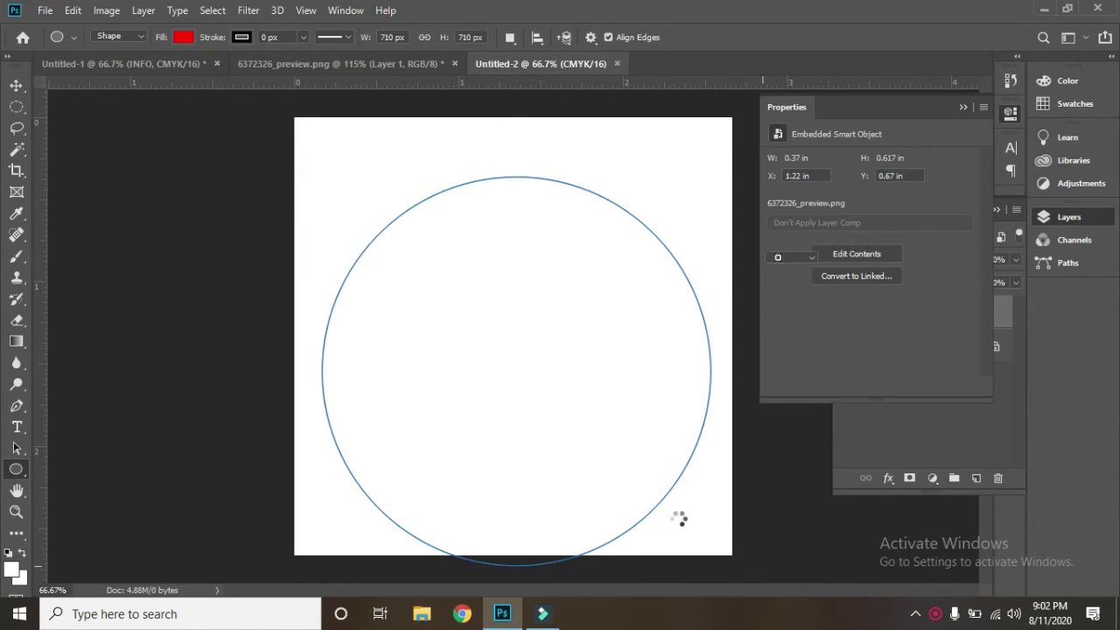
{"action": "left_click", "coordinate": [17, 85]}
{"action": "mouse_move", "coordinate": [523, 317]}
{"action": "left_mouse_down"}
{"action": "mouse_move", "coordinate": [507, 277]}
{"action": "mouse_move", "coordinate": [515, 257]}
{"action": "mouse_move", "coordinate": [523, 278]}
{"action": "left_mouse_up"}
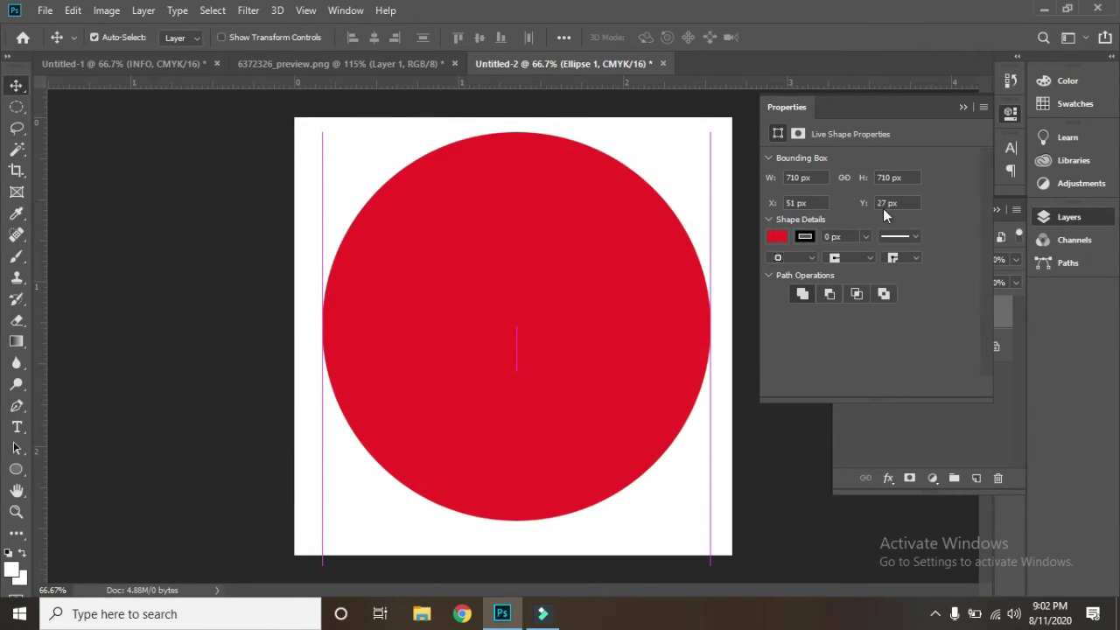
{"action": "left_click", "coordinate": [965, 108]}
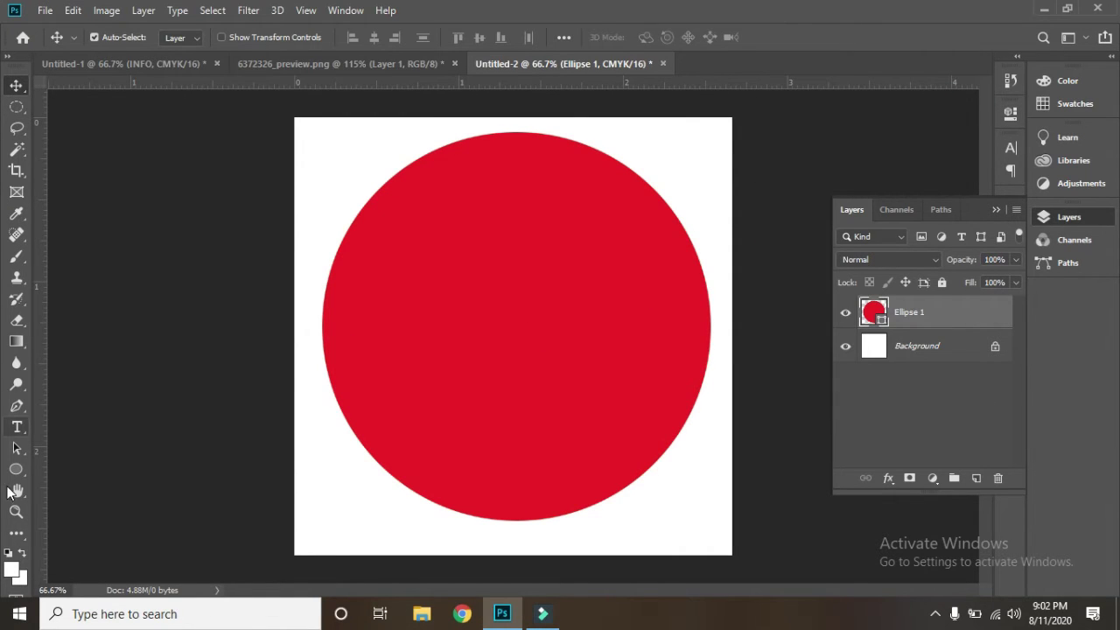
- Make a circular selection inside the red circle, add Layer 1, and nudge the selection to centre
{"action": "left_click", "coordinate": [23, 110]}
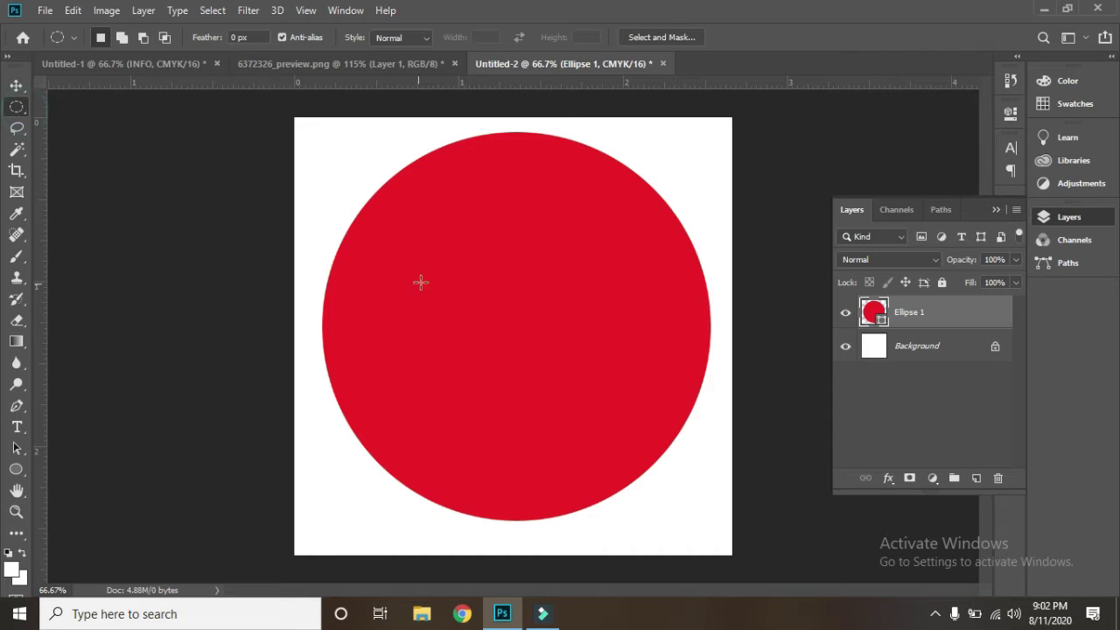
{"action": "mouse_move", "coordinate": [350, 182]}
{"action": "left_mouse_down"}
{"action": "mouse_move", "coordinate": [788, 500]}
{"action": "mouse_move", "coordinate": [923, 516]}
{"action": "mouse_move", "coordinate": [960, 539]}
{"action": "left_mouse_up"}
{"action": "left_click", "coordinate": [976, 479]}
{"action": "left_click", "coordinate": [915, 349]}
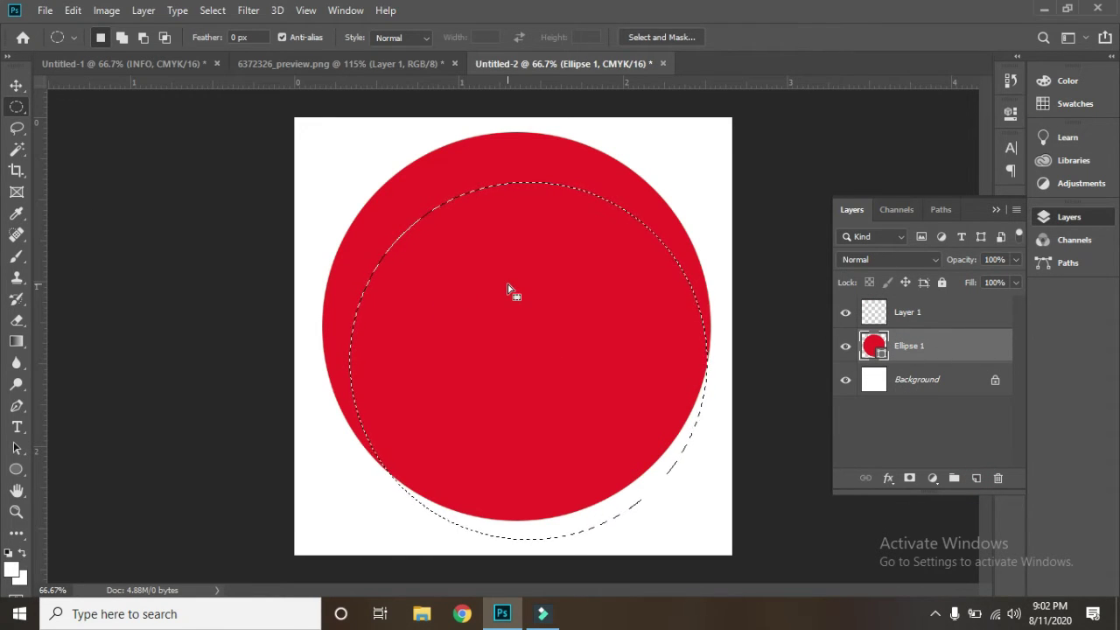
{"action": "left_click_drag", "start_coordinate": [507, 289], "coordinate": [509, 282]}
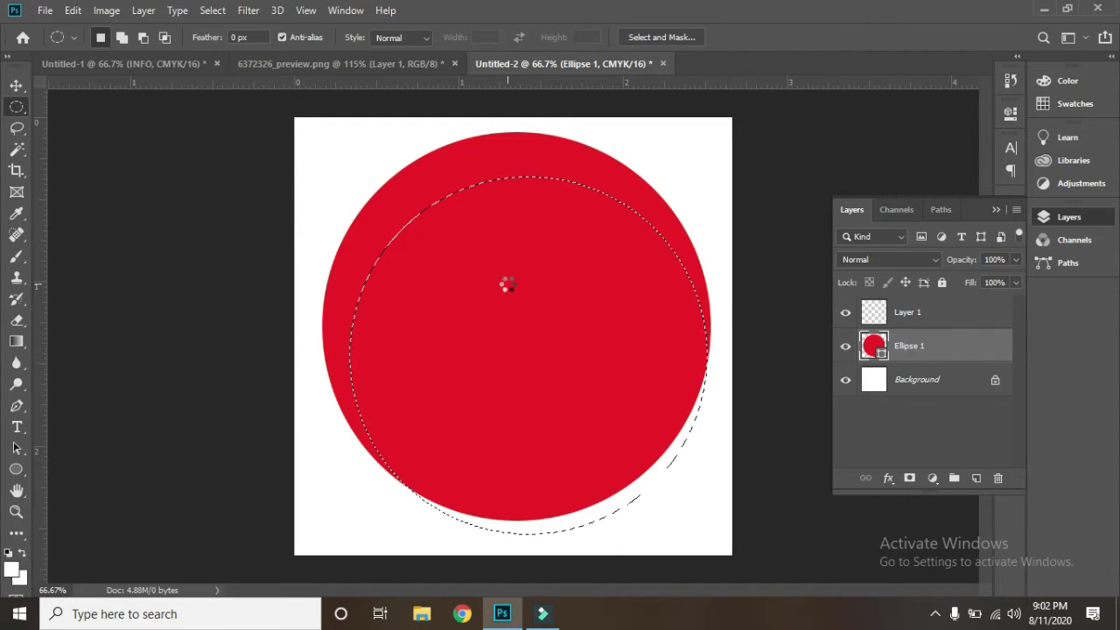
{"action": "key", "text": "Left"}
{"action": "key", "text": "Left"}
{"action": "key", "text": "Left"}
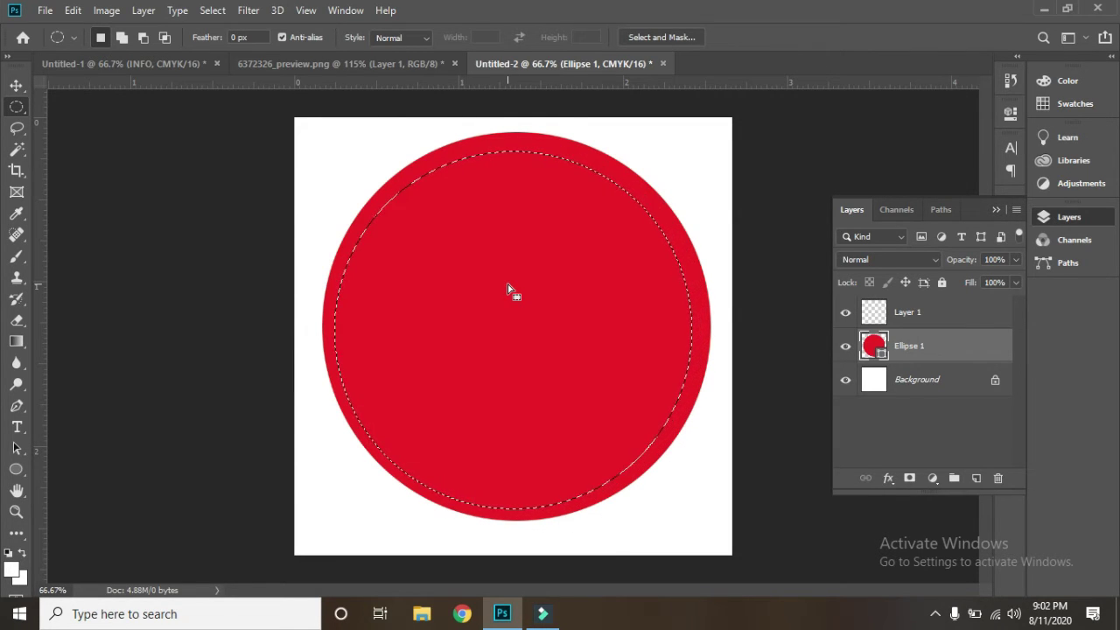
{"action": "key", "text": "Up"}
{"action": "key", "text": "Up"}
{"action": "key", "text": "Right"}
{"action": "key", "text": "Right"}
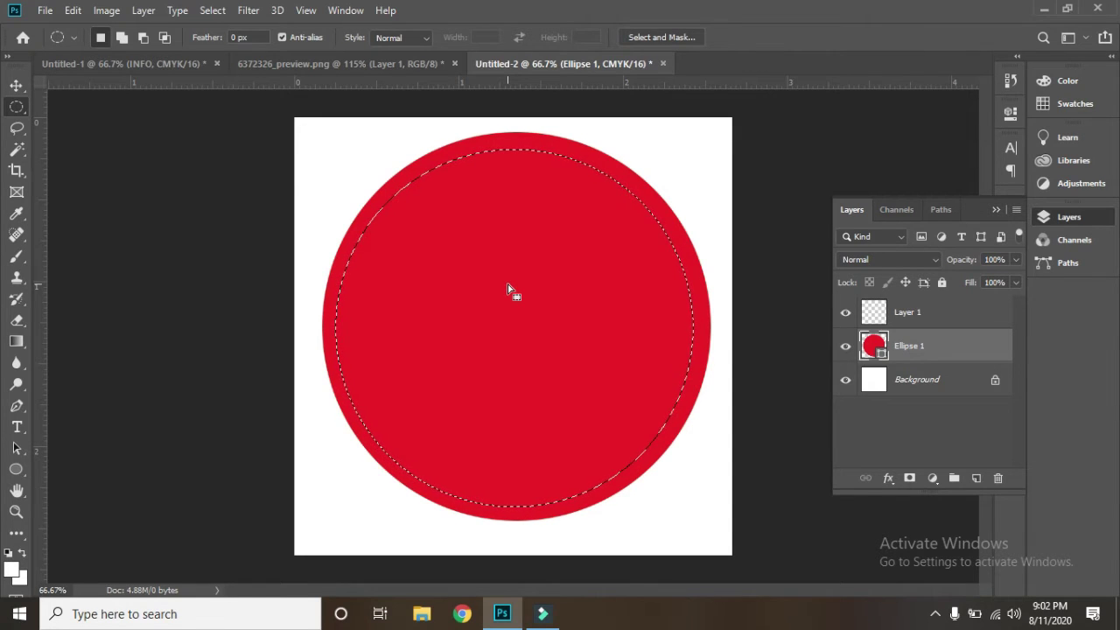
{"action": "key", "text": "Right"}
{"action": "key", "text": "Right"}
{"action": "key", "text": "Right"}
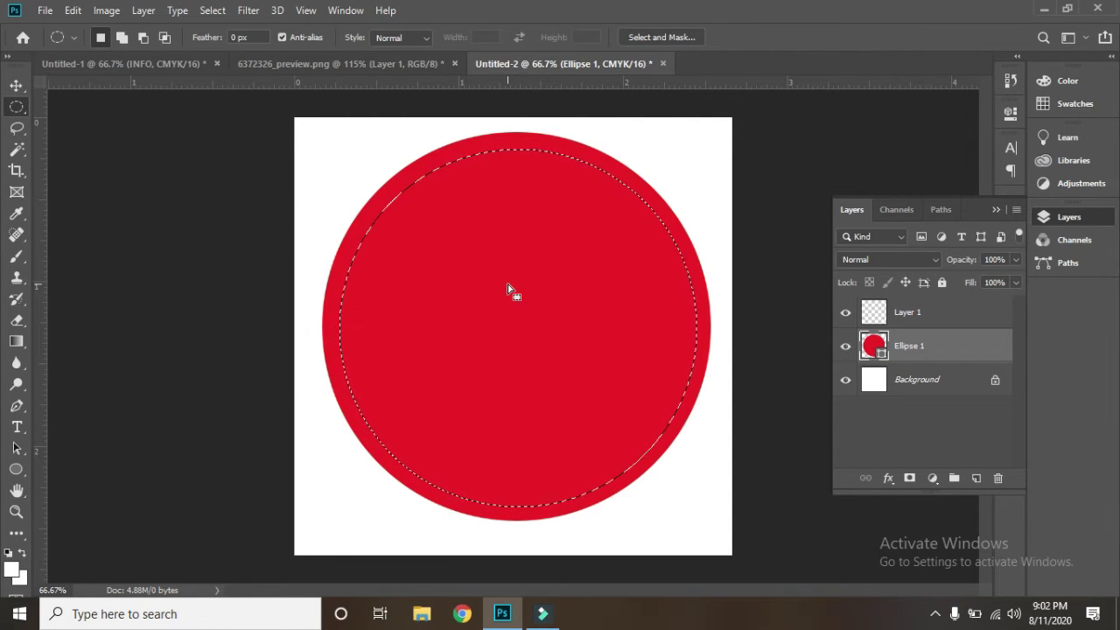
- Configure a 4 px white Outside stroke for the selection on Layer 1
{"action": "left_click", "coordinate": [946, 315]}
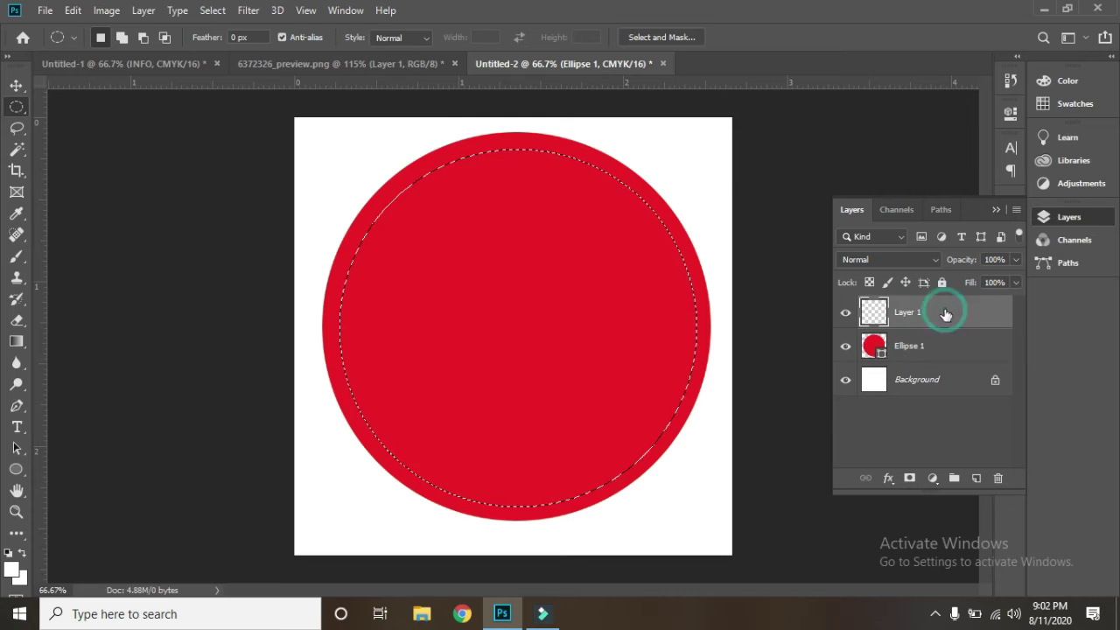
{"action": "left_click", "coordinate": [83, 10]}
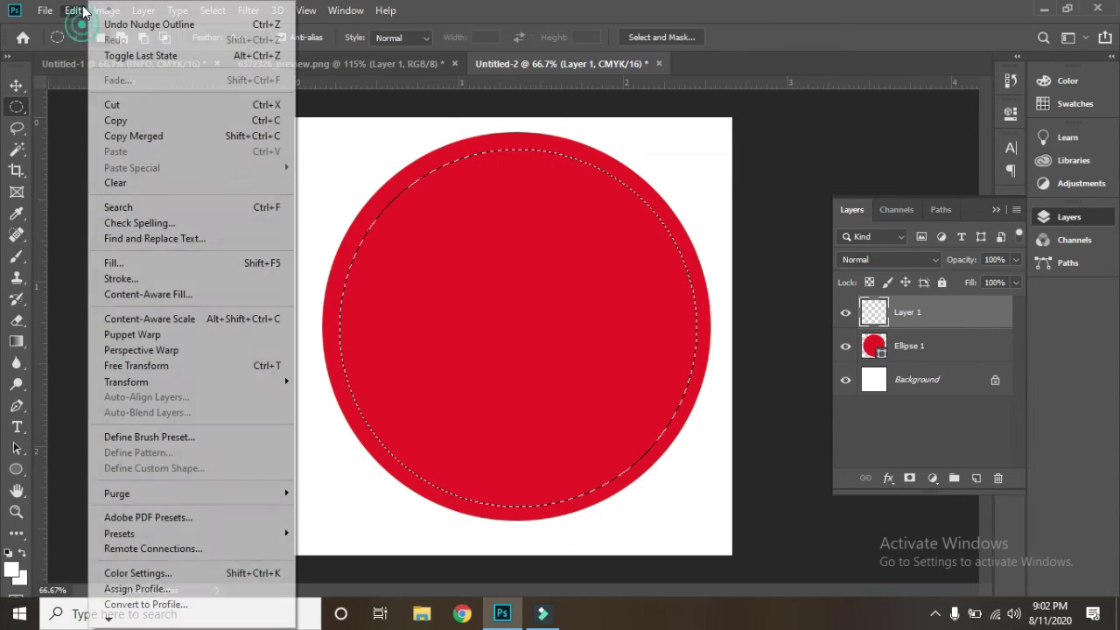
{"action": "left_click", "coordinate": [150, 280]}
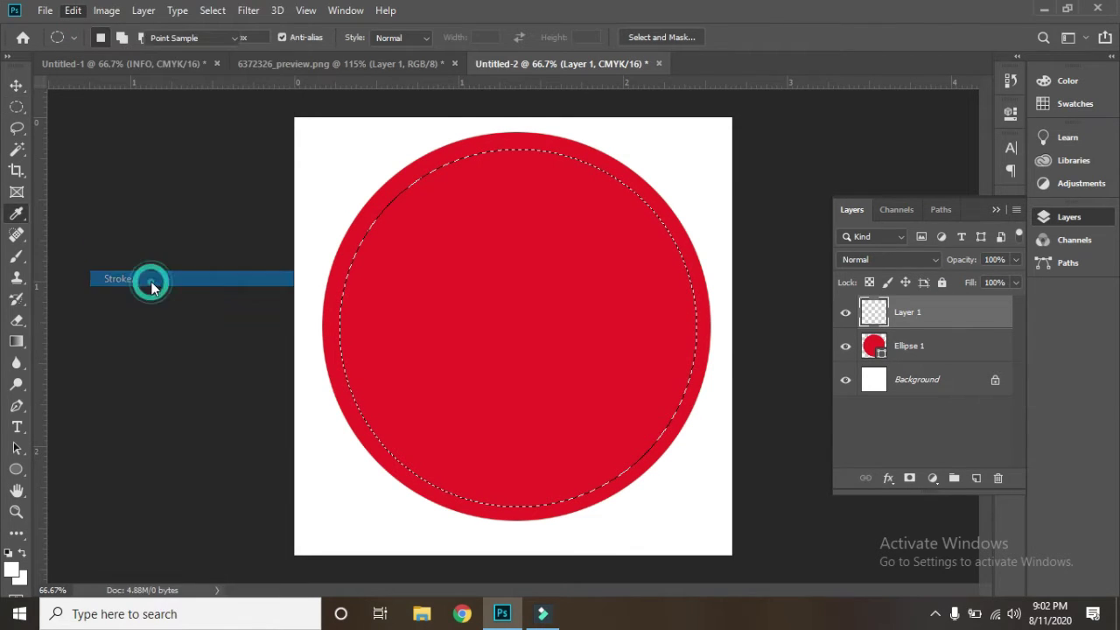
{"action": "left_click", "coordinate": [694, 178]}
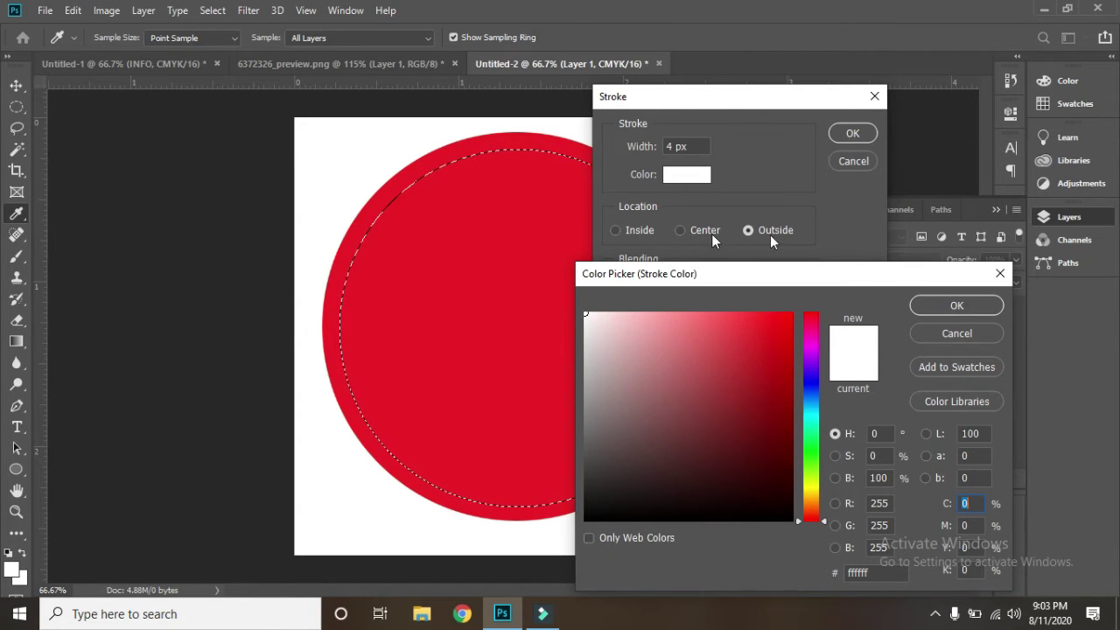
{"action": "left_click", "coordinate": [956, 311]}
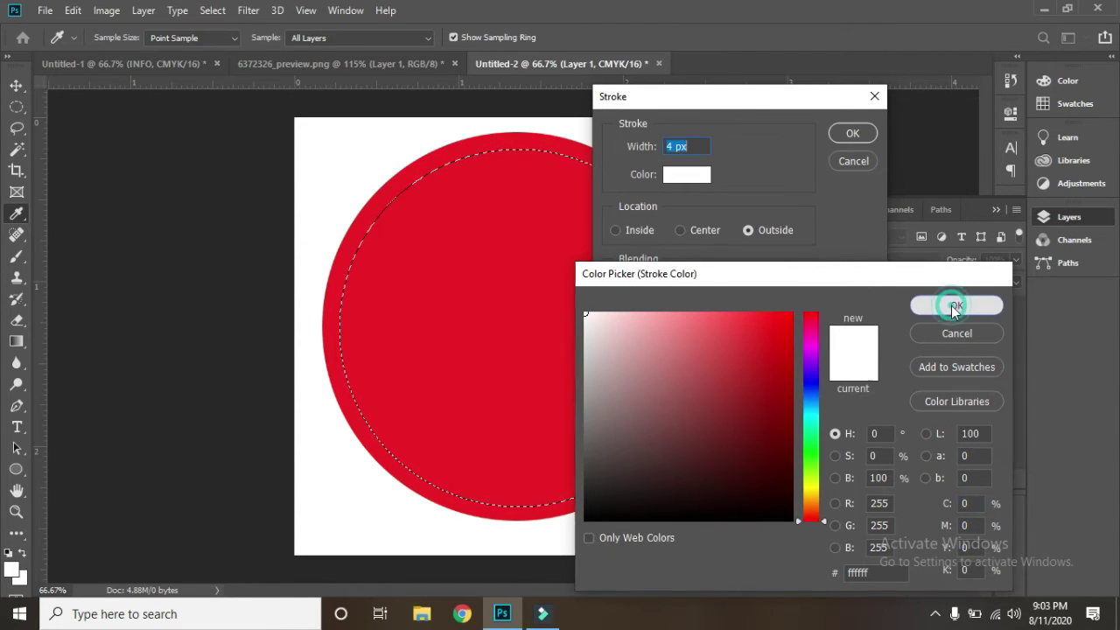
- Apply the white ring stroke, deselect, and duplicate the ring as Layer 1 copy
{"action": "left_click", "coordinate": [853, 133]}
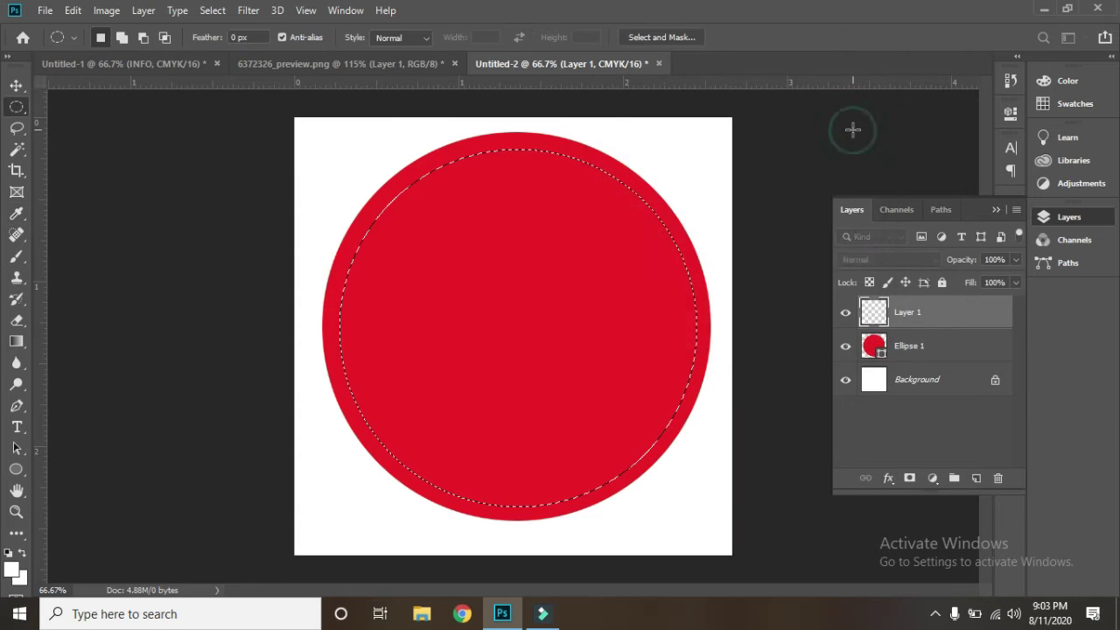
{"action": "key", "text": "ctrl+d"}
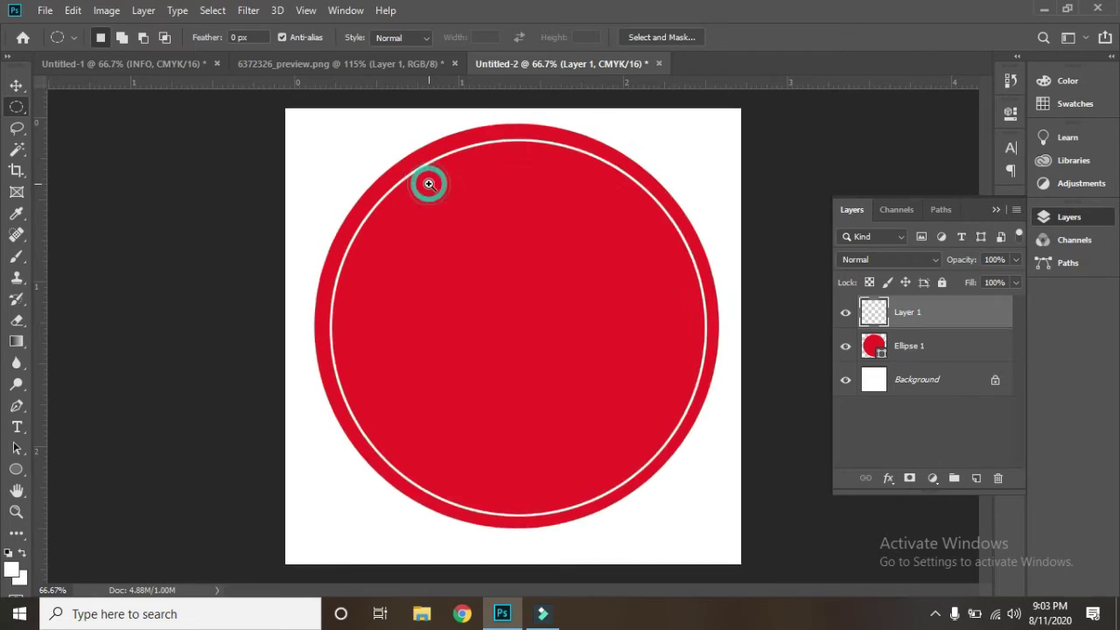
{"action": "scroll", "coordinate": [429, 187], "scroll_direction": "up", "scroll_amount": 1}
{"action": "left_click", "coordinate": [16, 85]}
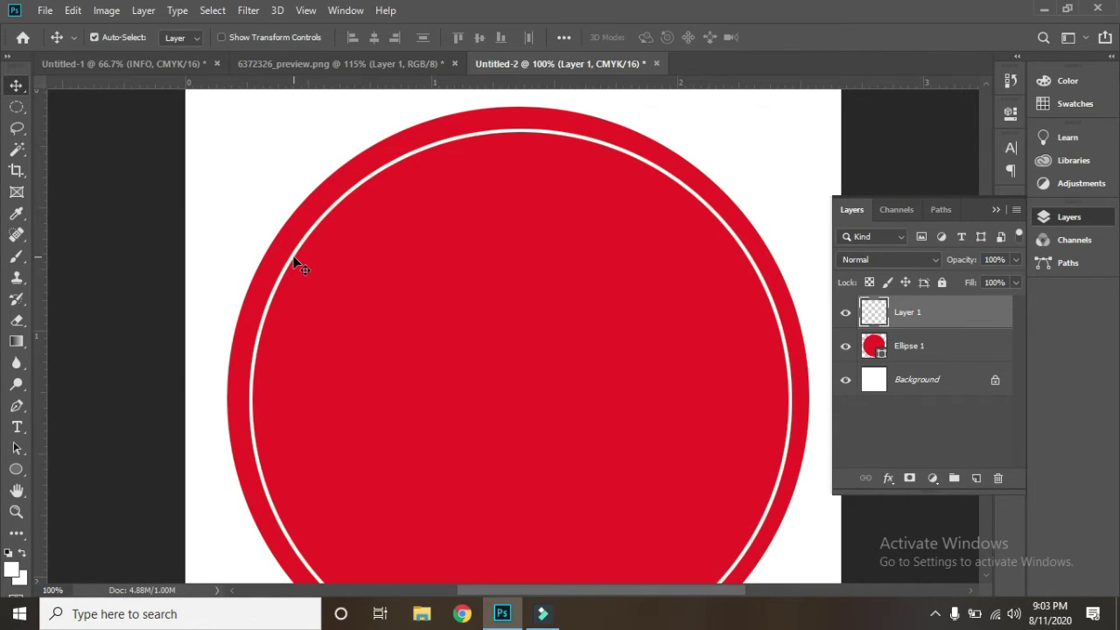
{"action": "left_click_drag", "start_coordinate": [294, 261], "coordinate": [303, 264]}
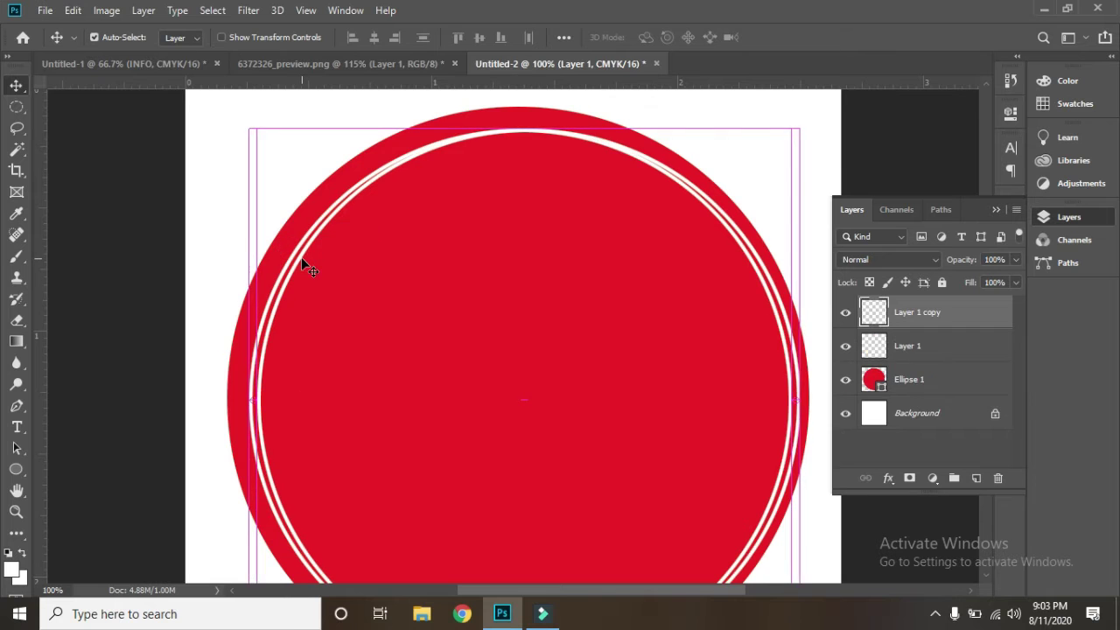
- Shrink the copied ring so it sits just inside the first ring
{"action": "key", "text": "ctrl+t"}
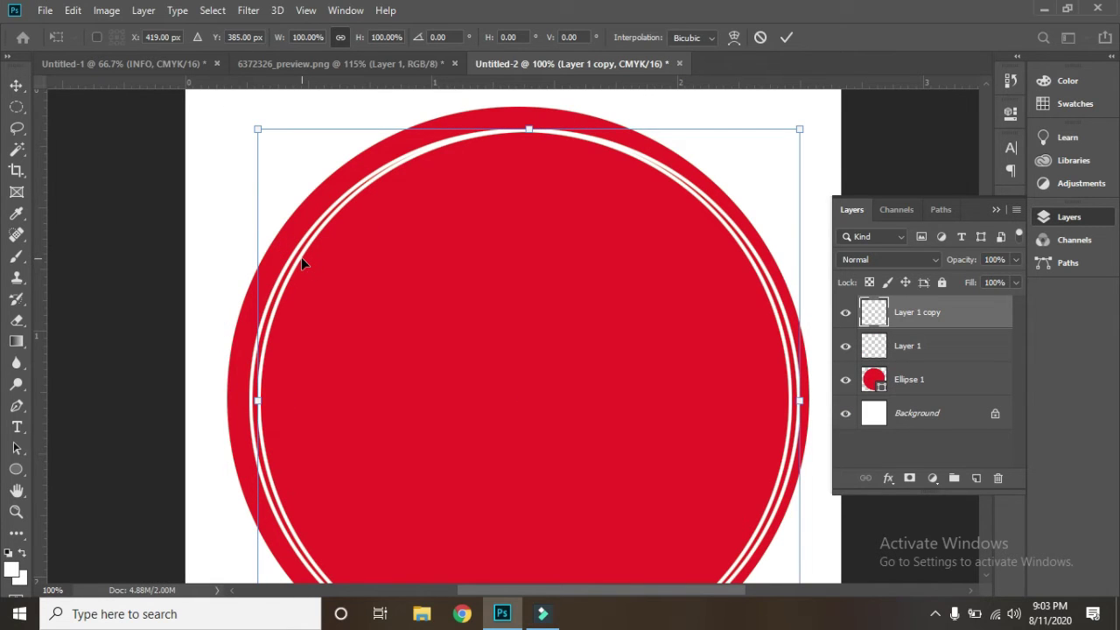
{"action": "key", "text": "Up"}
{"action": "key", "text": "Up"}
{"action": "key", "text": "Up"}
{"action": "key", "text": "Up"}
{"action": "key", "text": "Up"}
{"action": "key", "text": "Up"}
{"action": "key", "text": "Up"}
{"action": "key", "text": "Up"}
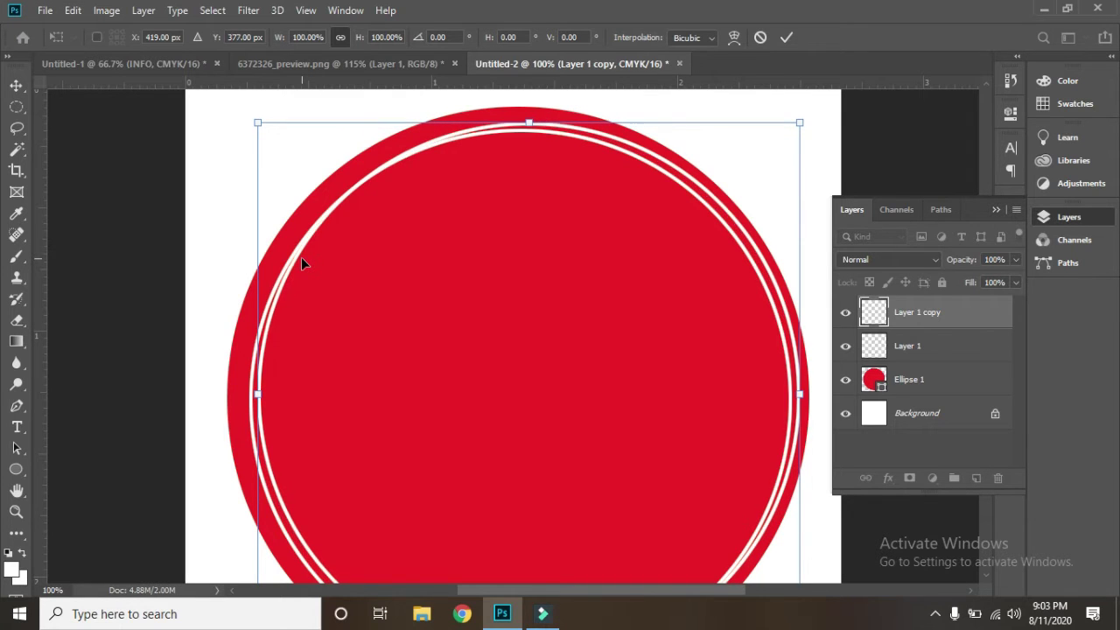
{"action": "key", "text": "Left"}
{"action": "key", "text": "Left"}
{"action": "key", "text": "Left"}
{"action": "key", "text": "Left"}
{"action": "key", "text": "Left"}
{"action": "key", "text": "Left"}
{"action": "key", "text": "Left"}
{"action": "key", "text": "Left"}
{"action": "key", "text": "Left"}
{"action": "key", "text": "Left"}
{"action": "key", "text": "Left"}
{"action": "key", "text": "Left"}
{"action": "key", "text": "Left"}
{"action": "key", "text": "Left"}
{"action": "key", "text": "Left"}
{"action": "key", "text": "Left"}
{"action": "key", "text": "Down"}
{"action": "key", "text": "Down"}
{"action": "key", "text": "Down"}
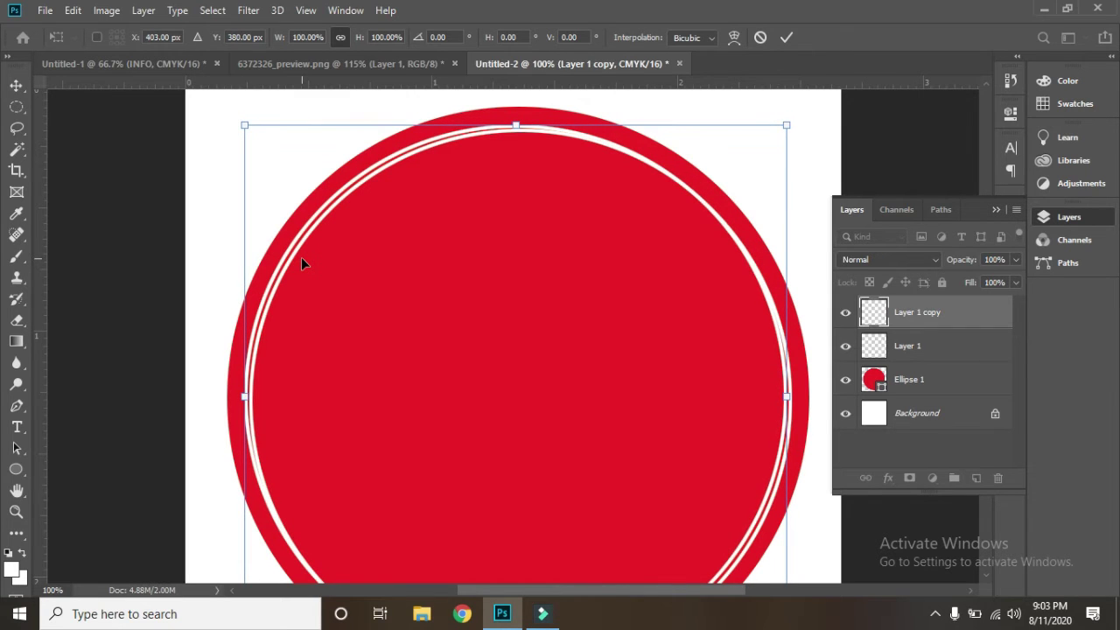
{"action": "left_click", "coordinate": [386, 272], "text": "alt"}
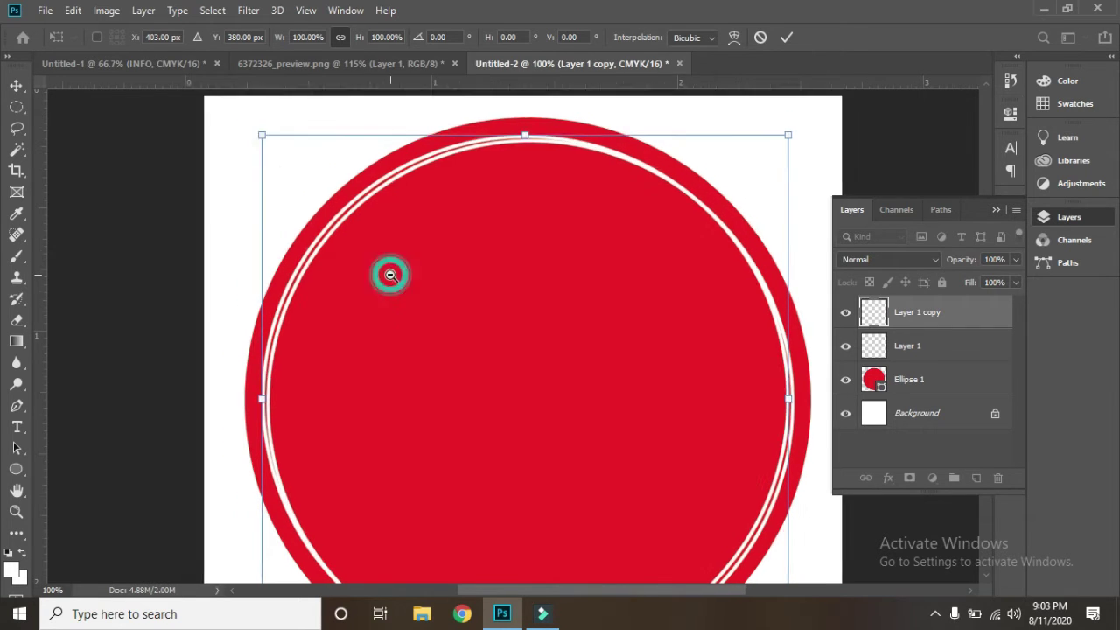
{"action": "left_click_drag", "start_coordinate": [477, 360], "coordinate": [343, 241]}
{"action": "key", "text": "Down"}
{"action": "key", "text": "Down"}
{"action": "key", "text": "Down"}
{"action": "key", "text": "Down"}
{"action": "key", "text": "Down"}
{"action": "key", "text": "Down"}
{"action": "key", "text": "Right"}
{"action": "key", "text": "Right"}
{"action": "key", "text": "Right"}
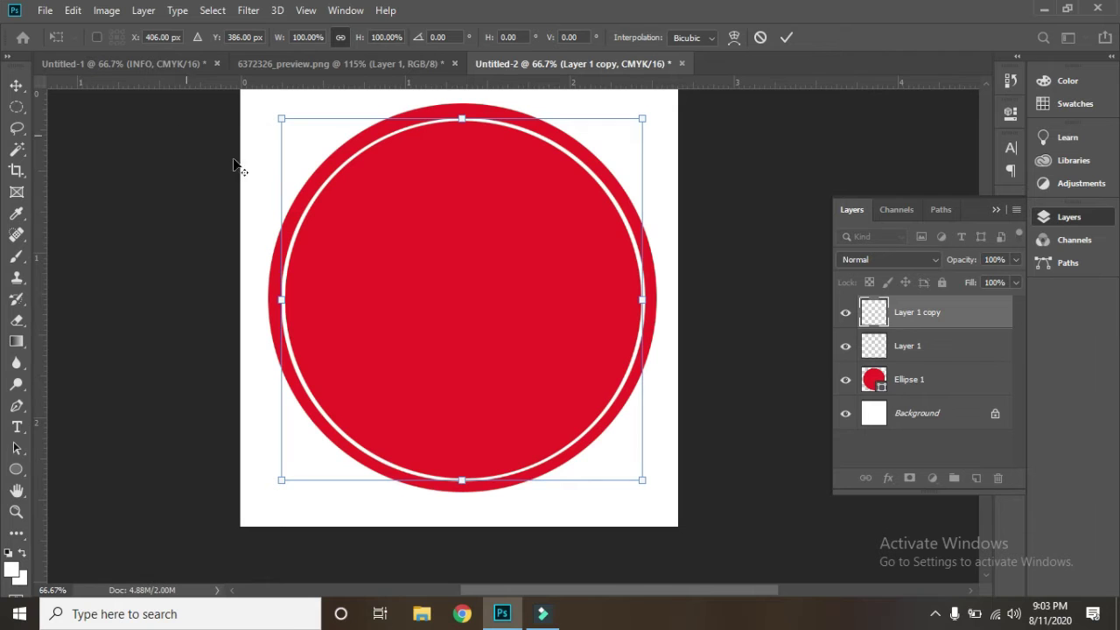
{"action": "left_click_drag", "start_coordinate": [643, 483], "coordinate": [636, 470]}
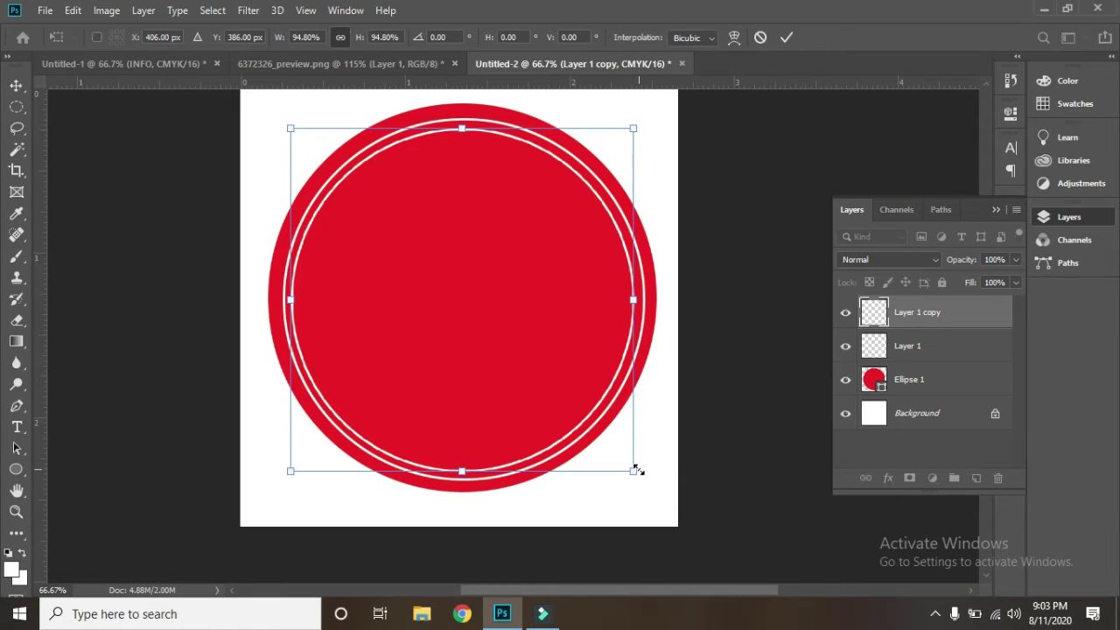
{"action": "key", "text": "Return"}
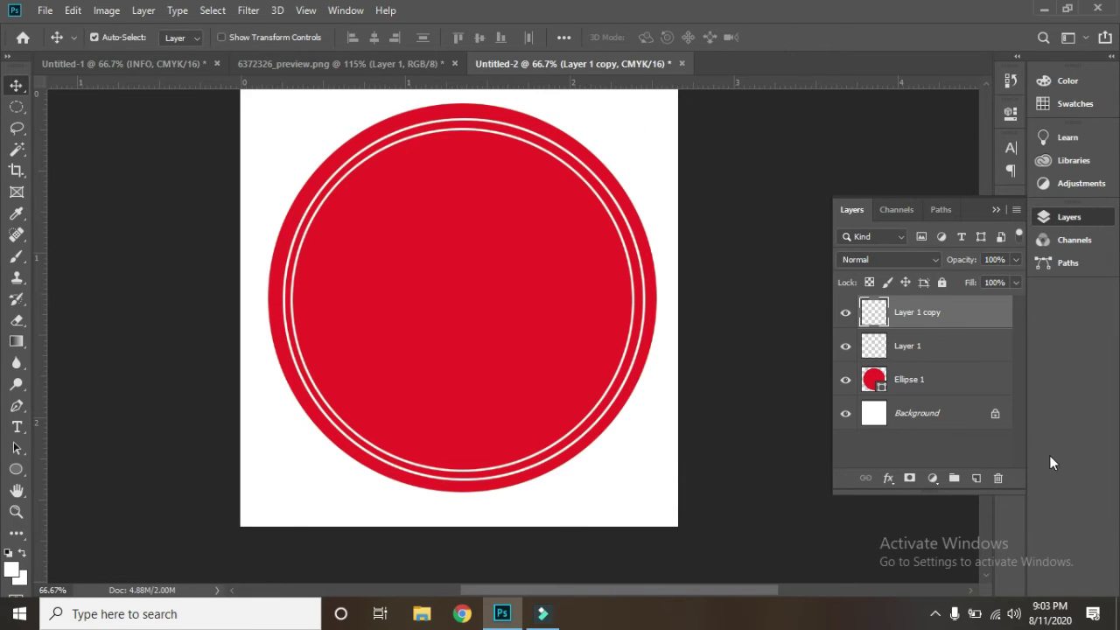
- Link the red circle and both rings, then reposition them together on the canvas
{"action": "left_click", "coordinate": [931, 349], "text": "ctrl"}
{"action": "left_click", "coordinate": [931, 348], "text": "ctrl"}
{"action": "left_click", "coordinate": [930, 378], "text": "ctrl"}
{"action": "left_click", "coordinate": [929, 355], "text": "ctrl"}
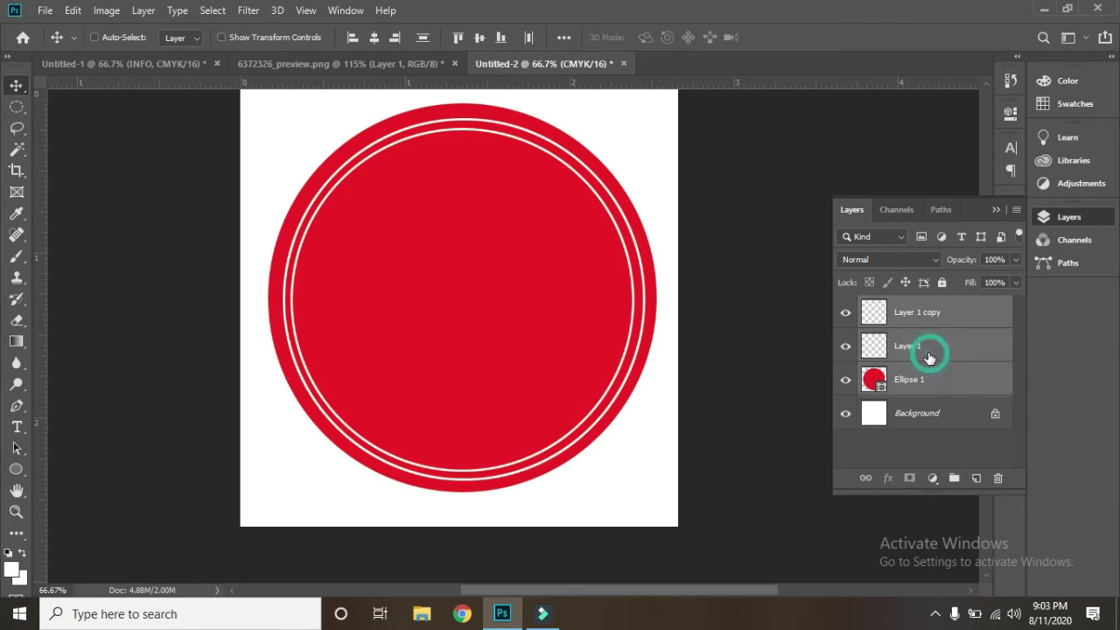
{"action": "left_click", "coordinate": [865, 478]}
{"action": "left_click", "coordinate": [866, 480]}
{"action": "left_click_drag", "start_coordinate": [345, 277], "coordinate": [320, 310]}
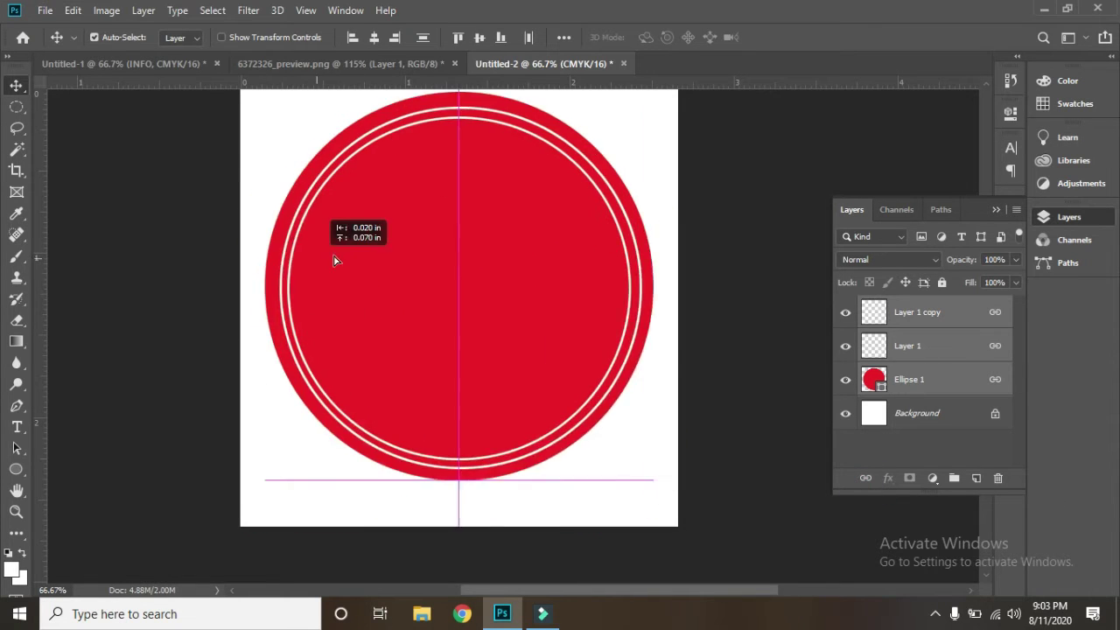
{"action": "left_click_drag", "start_coordinate": [319, 313], "coordinate": [326, 297]}
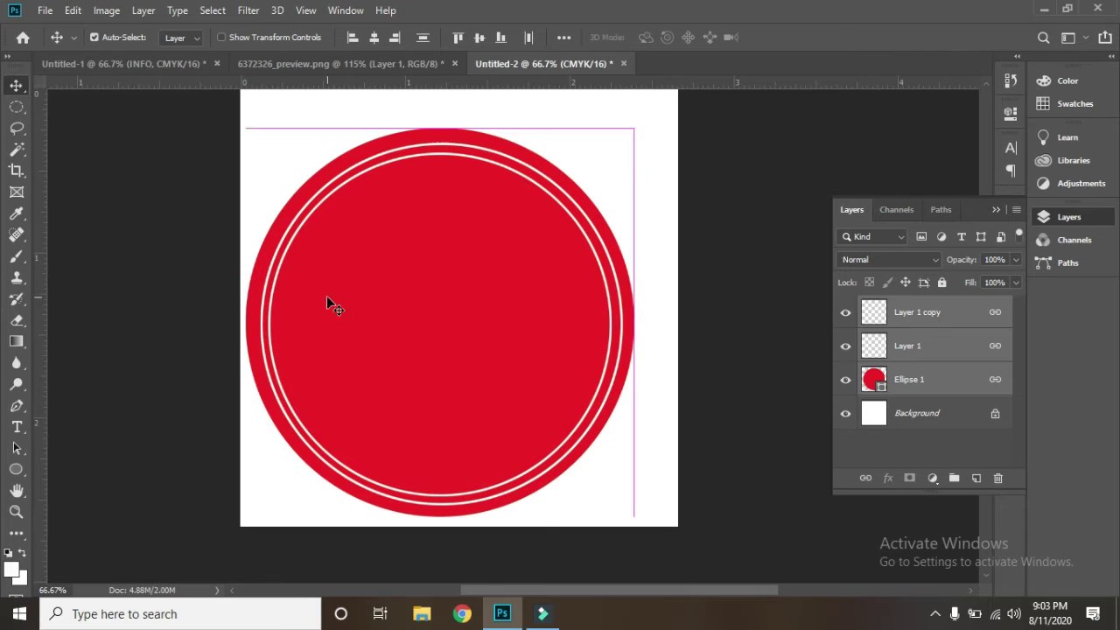
{"action": "left_click", "coordinate": [24, 431]}
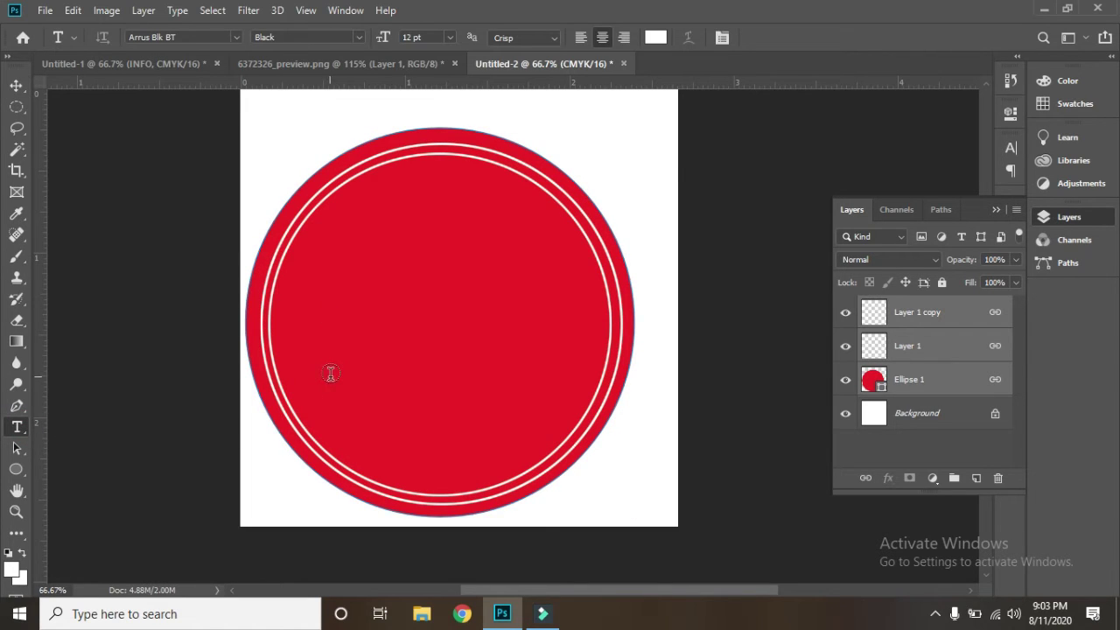
- Start an INFO text layer on the left side of the red circle
{"action": "left_click", "coordinate": [17, 85]}
{"action": "left_click", "coordinate": [920, 412]}
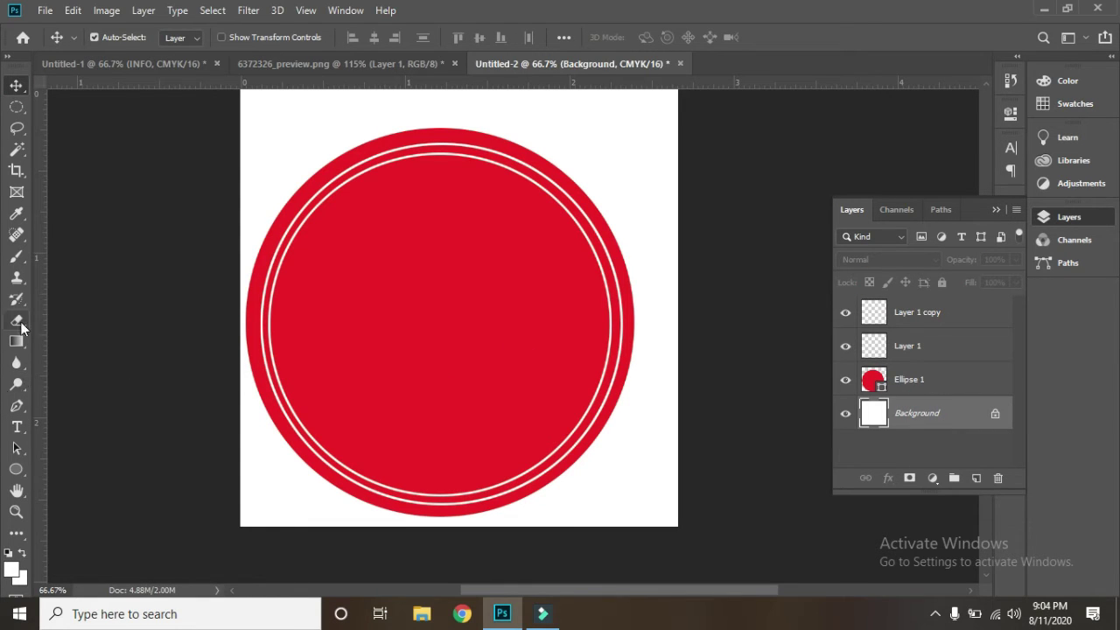
{"action": "left_click", "coordinate": [17, 427]}
{"action": "left_click", "coordinate": [346, 351]}
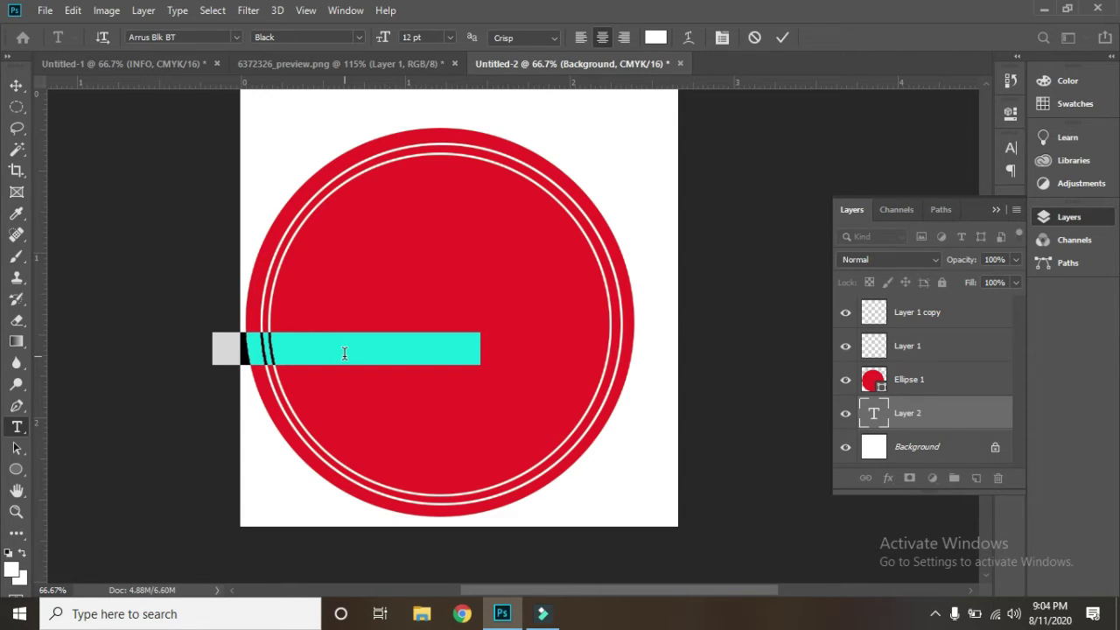
{"action": "key", "text": "BackSpace"}
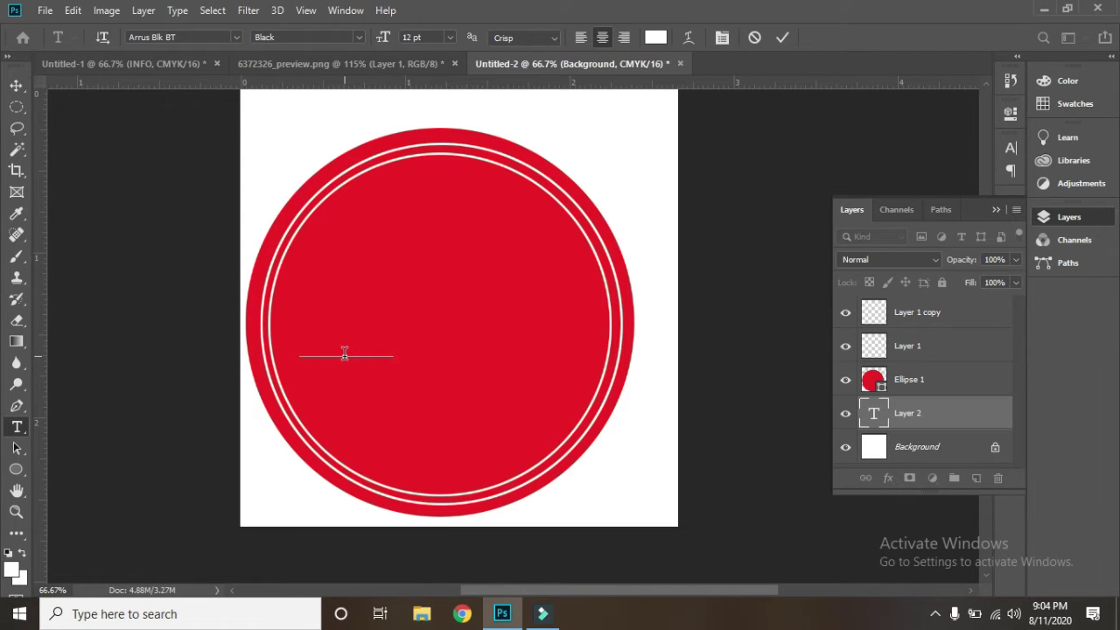
- Colour the INFO text white, stack it above Ellipse 1, and move it toward the centre
{"action": "left_click", "coordinate": [1009, 148]}
{"action": "left_click", "coordinate": [967, 240]}
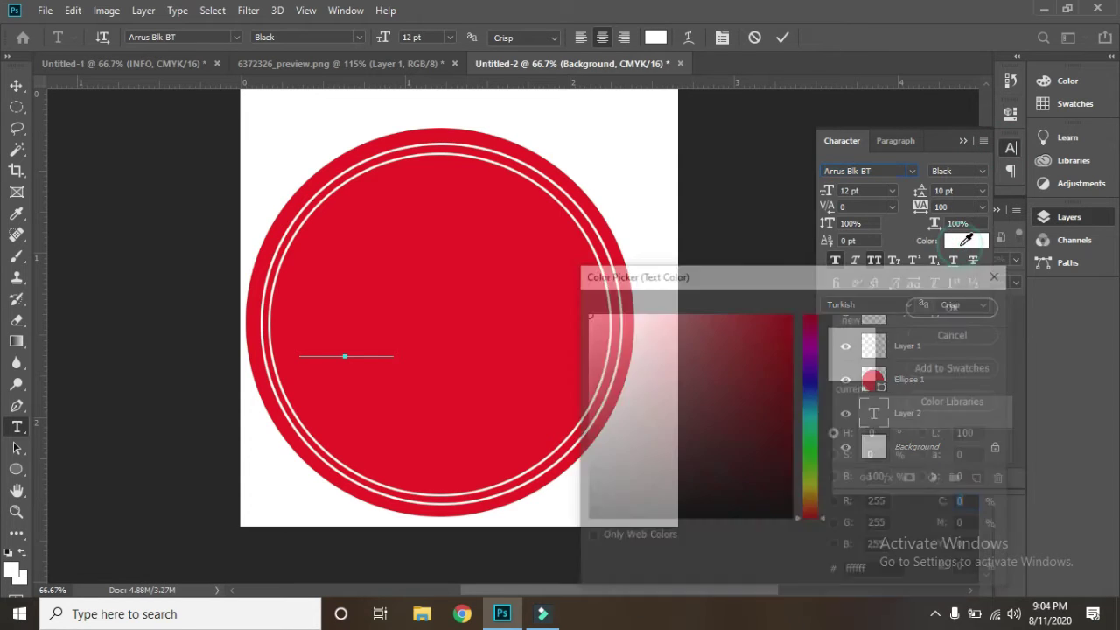
{"action": "left_click", "coordinate": [952, 304]}
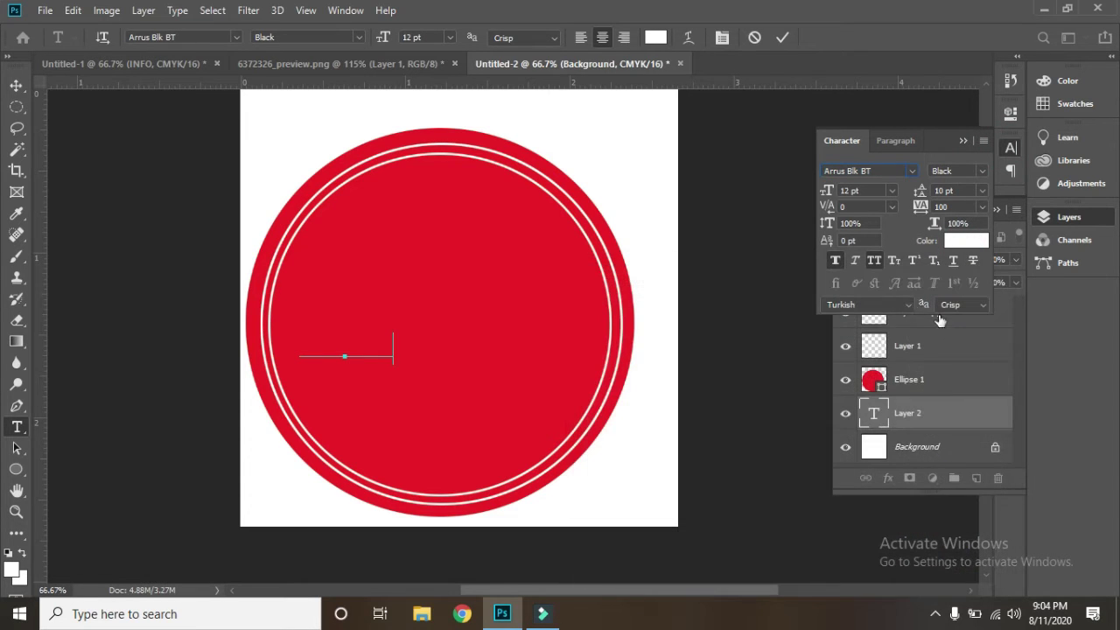
{"action": "left_click", "coordinate": [16, 85]}
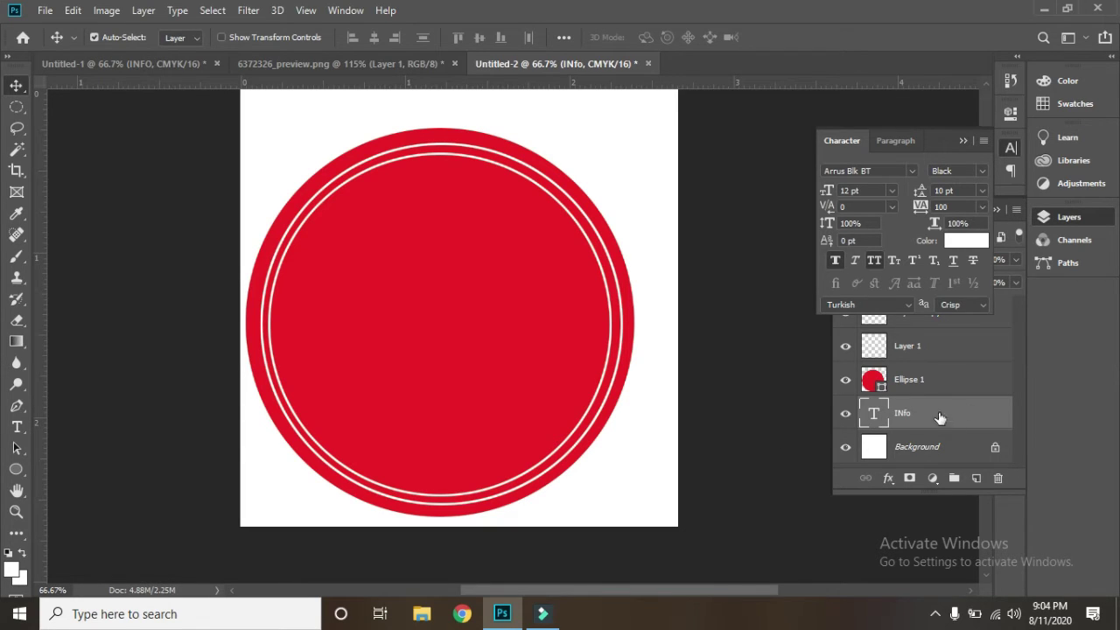
{"action": "left_click_drag", "start_coordinate": [939, 376], "coordinate": [932, 419]}
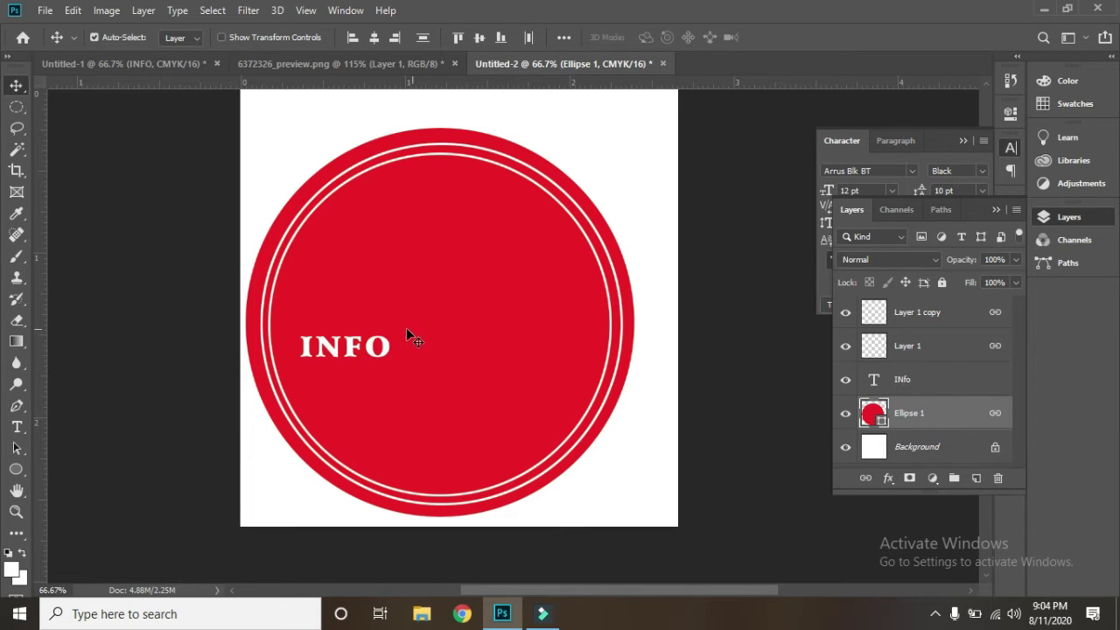
{"action": "left_click_drag", "start_coordinate": [328, 351], "coordinate": [426, 348]}
- Scale the INFO text up to about 29 pt and centre it horizontally on the badge
{"action": "key", "text": "ctrl+t"}
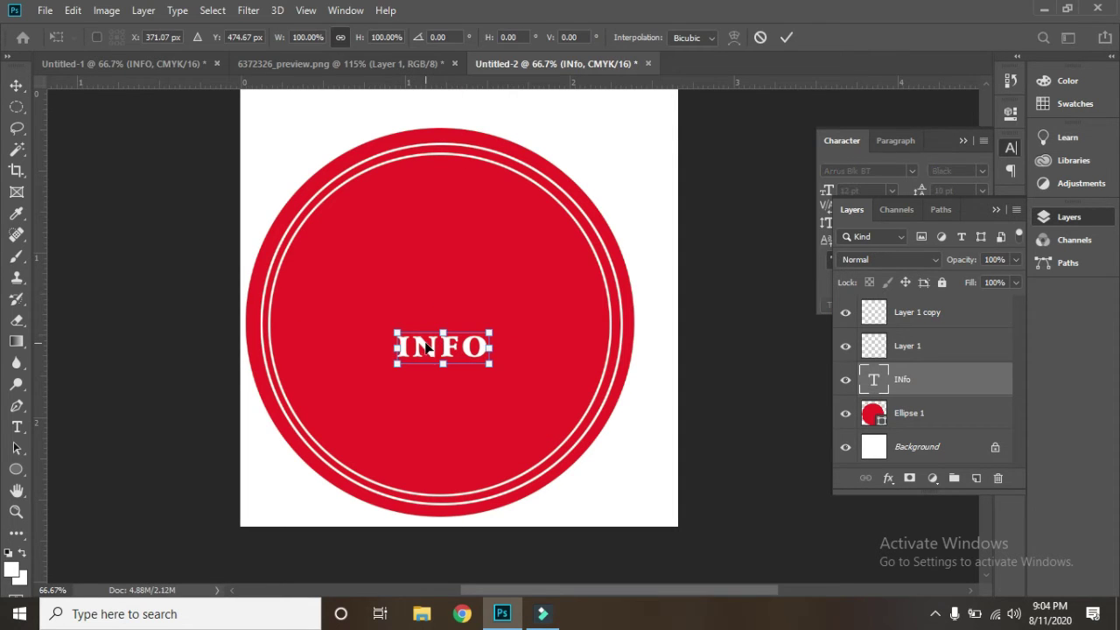
{"action": "left_click_drag", "start_coordinate": [491, 363], "coordinate": [590, 394]}
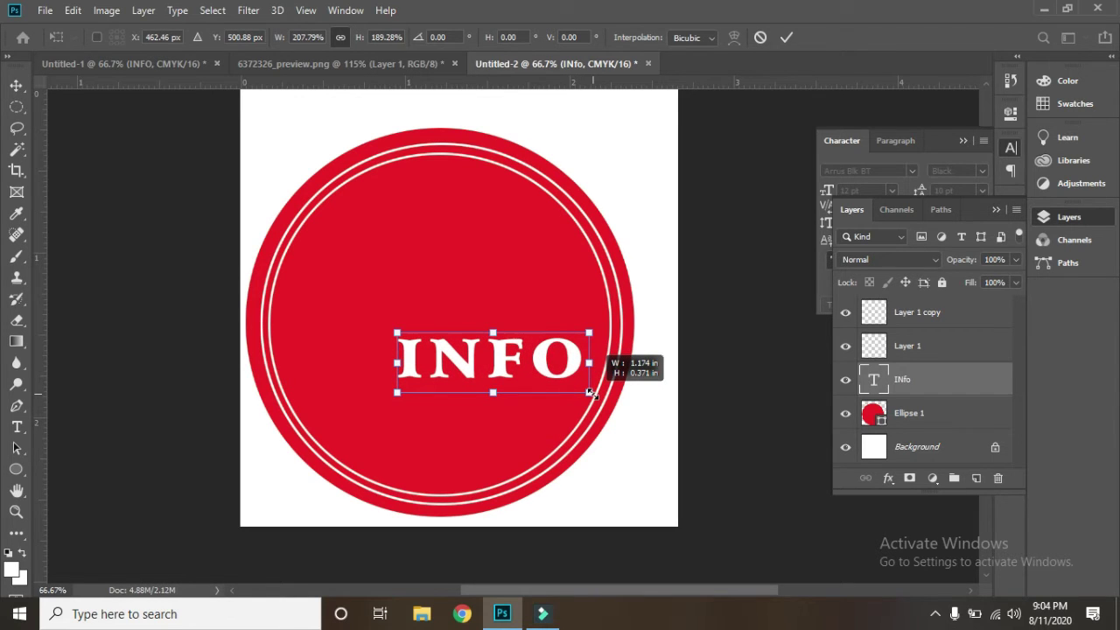
{"action": "left_click_drag", "start_coordinate": [472, 360], "coordinate": [373, 351]}
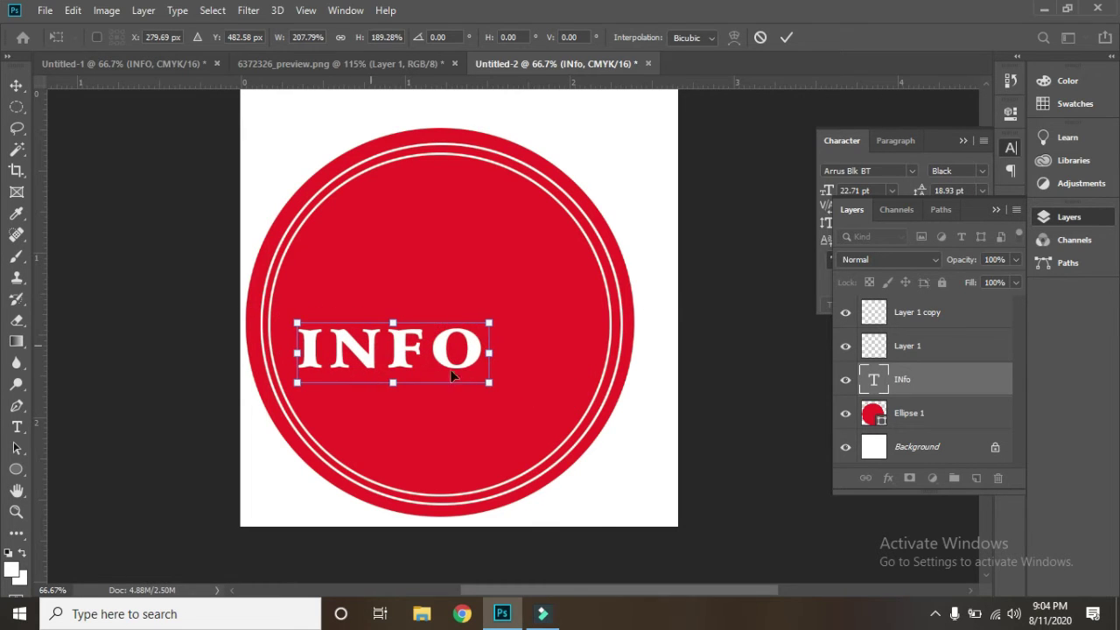
{"action": "left_click_drag", "start_coordinate": [489, 384], "coordinate": [517, 390]}
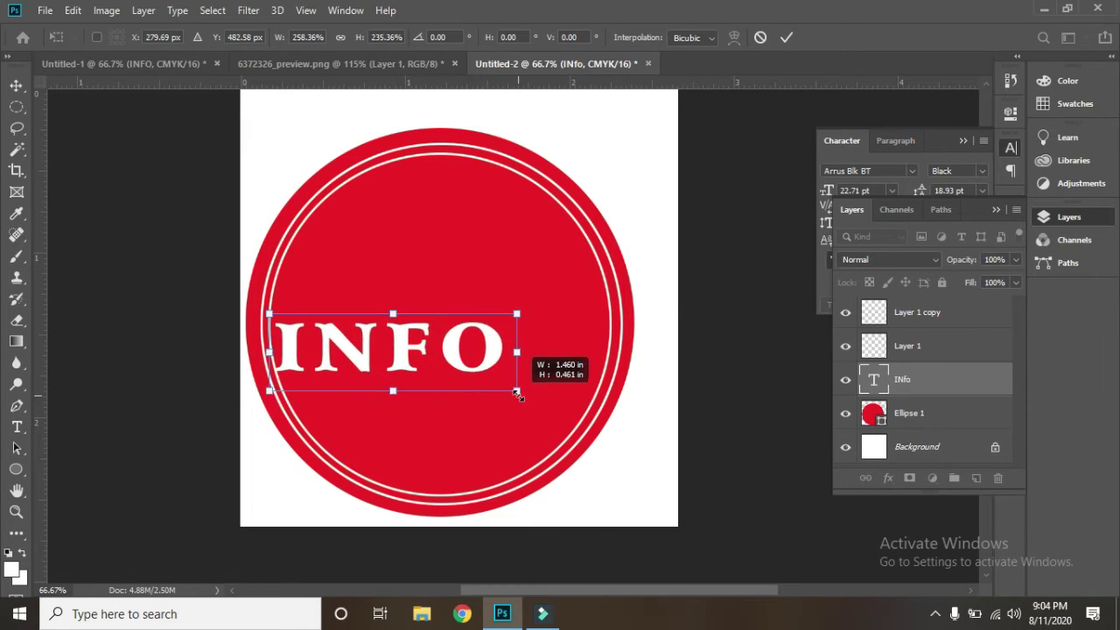
{"action": "mouse_move", "coordinate": [406, 360]}
{"action": "left_mouse_down"}
{"action": "mouse_move", "coordinate": [477, 373]}
{"action": "mouse_move", "coordinate": [461, 379]}
{"action": "left_mouse_up"}
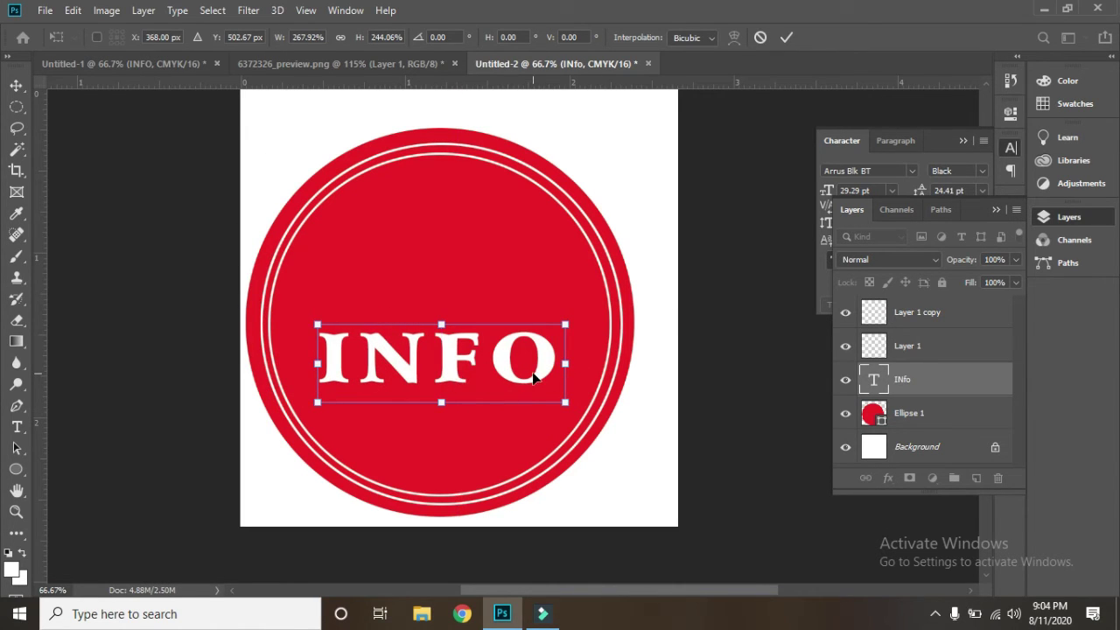
{"action": "key", "text": "Return"}
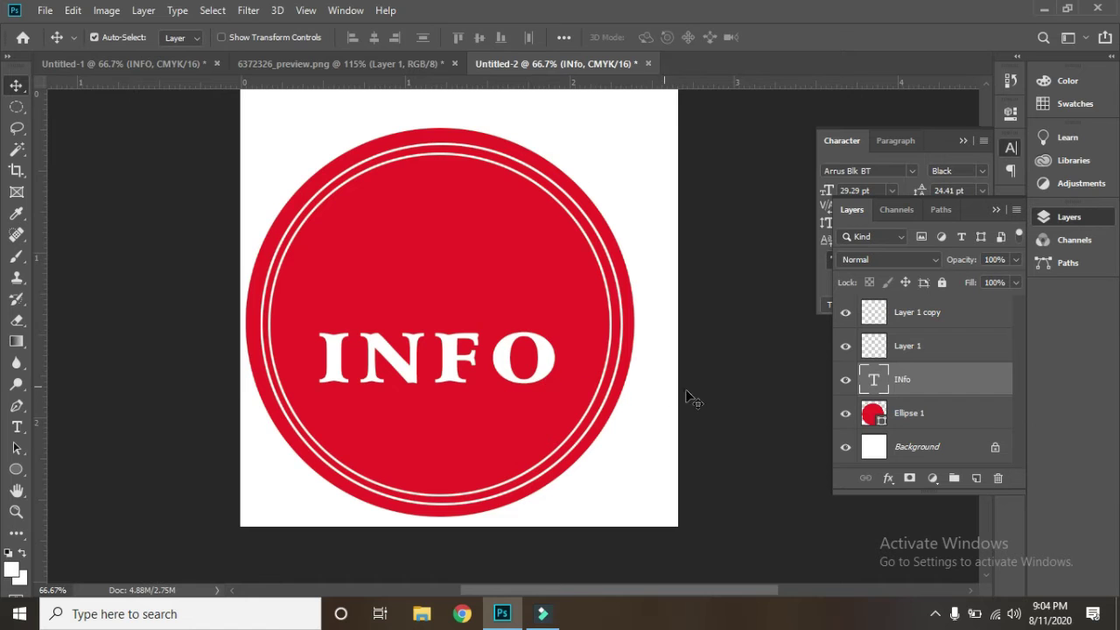
- Add a Stroke layer effect to the INFO text with black as its colour
{"action": "left_click", "coordinate": [889, 478]}
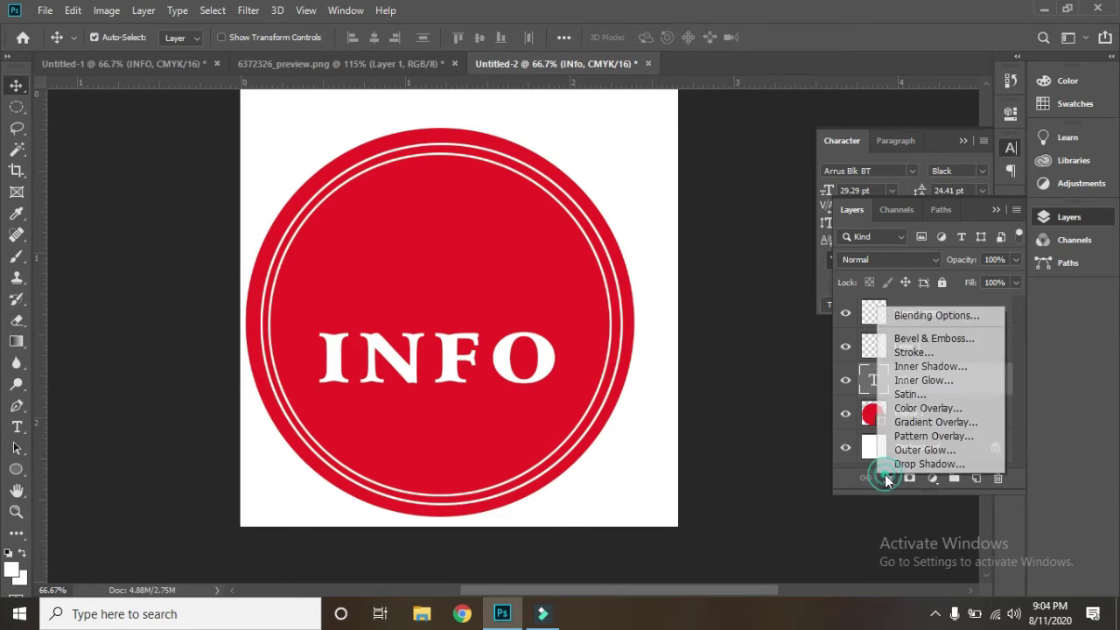
{"action": "left_click", "coordinate": [913, 352]}
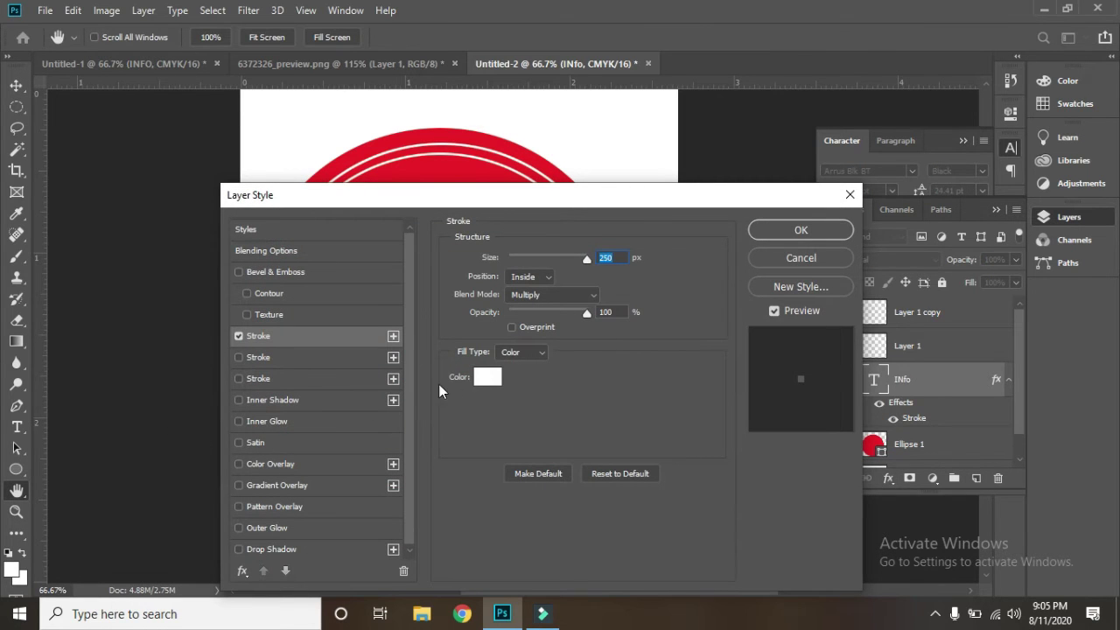
{"action": "left_click", "coordinate": [480, 377]}
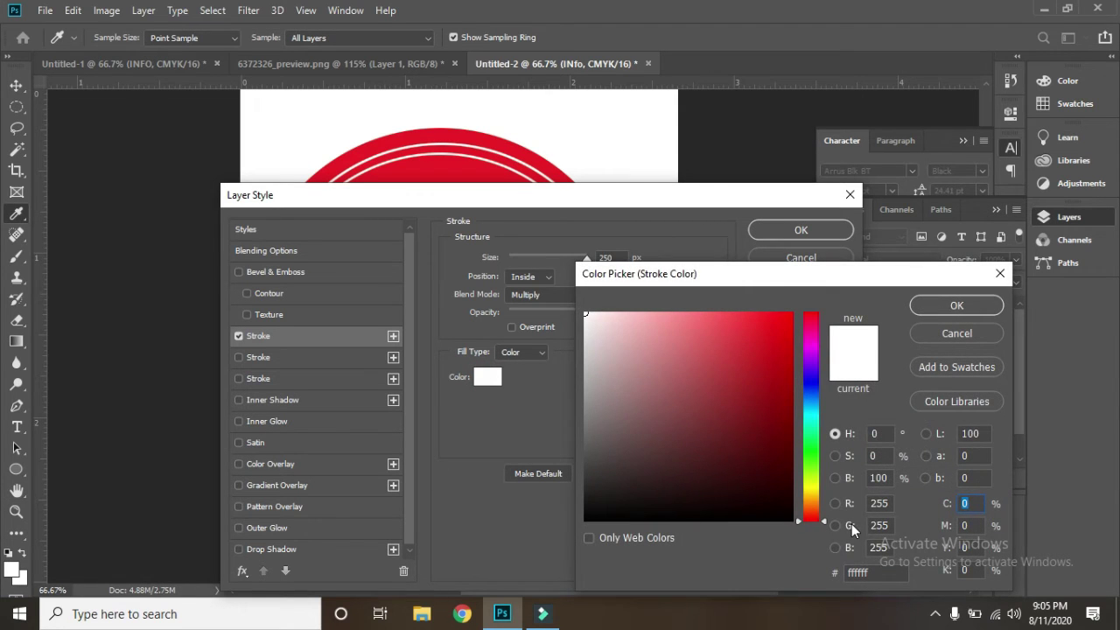
{"action": "left_click", "coordinate": [784, 520]}
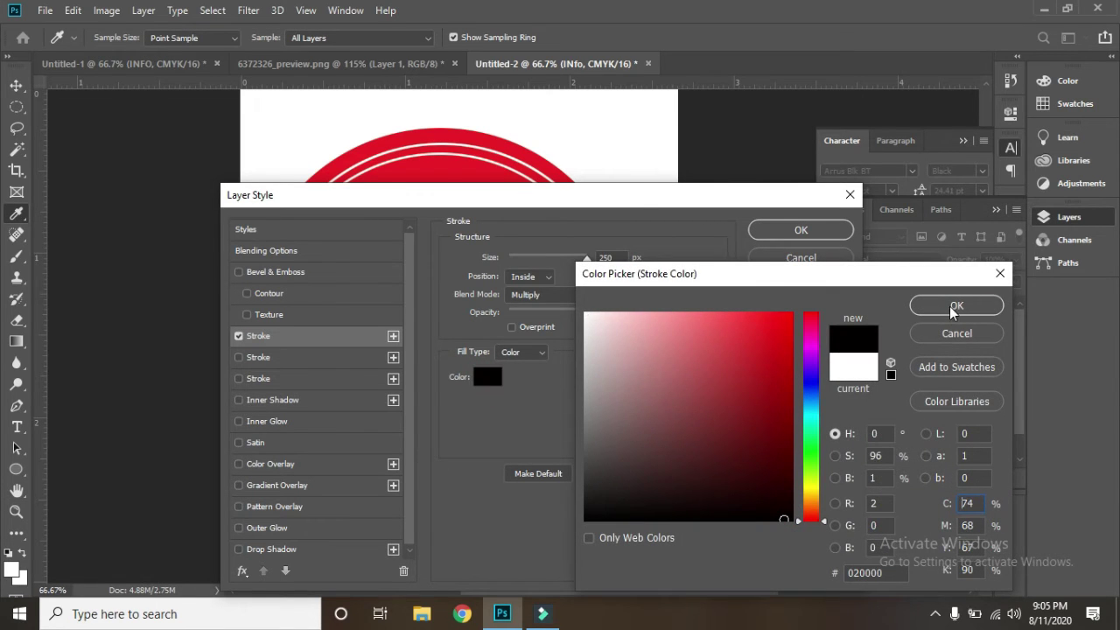
{"action": "left_click", "coordinate": [957, 304]}
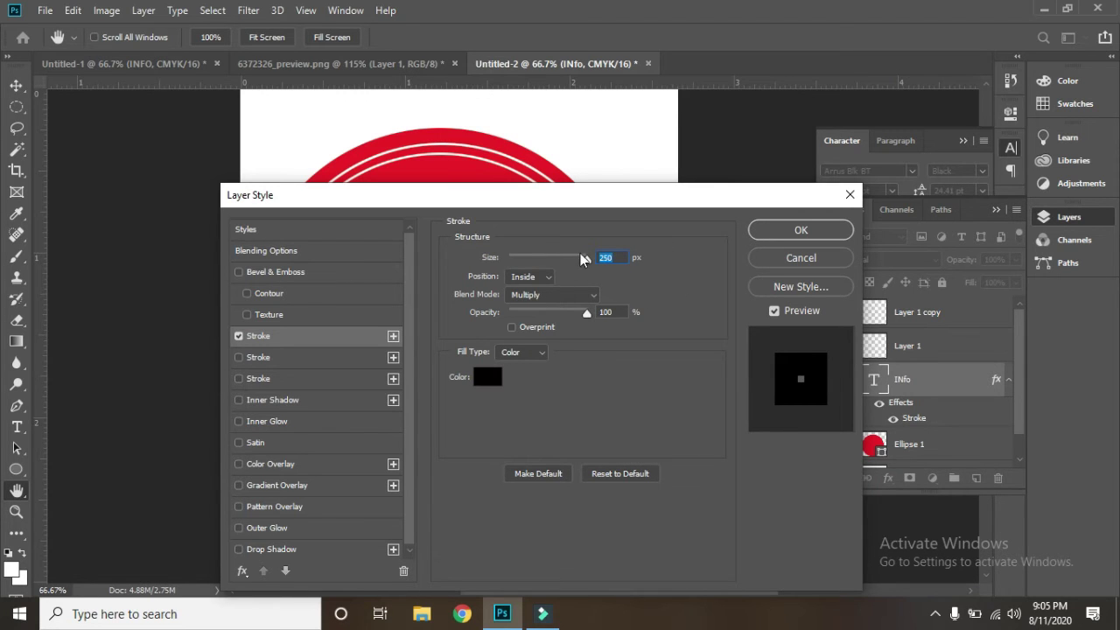
{"action": "left_click_drag", "start_coordinate": [561, 194], "coordinate": [580, 404]}
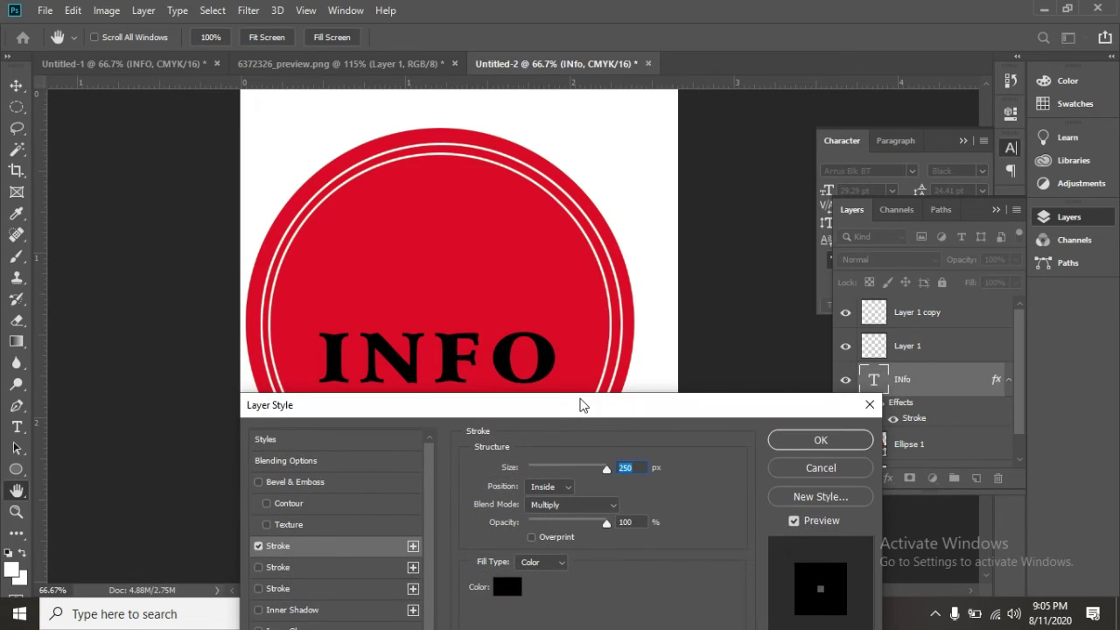
- Set the INFO outline to Outside position at 3 px and apply it
{"action": "left_click_drag", "start_coordinate": [605, 467], "coordinate": [557, 467]}
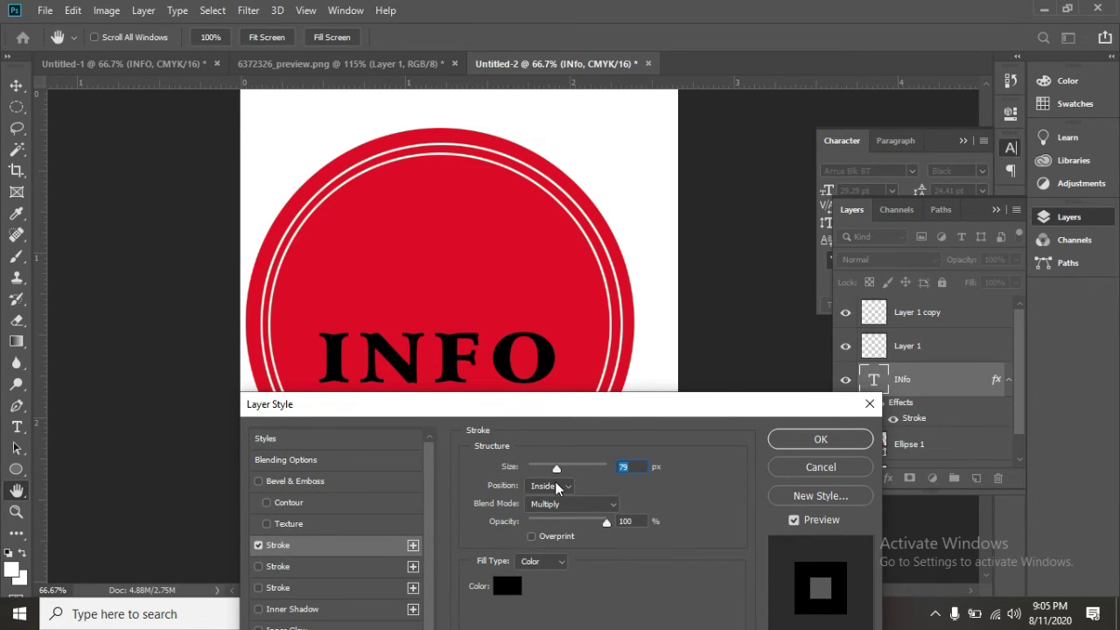
{"action": "left_click", "coordinate": [557, 487]}
{"action": "left_click", "coordinate": [548, 475]}
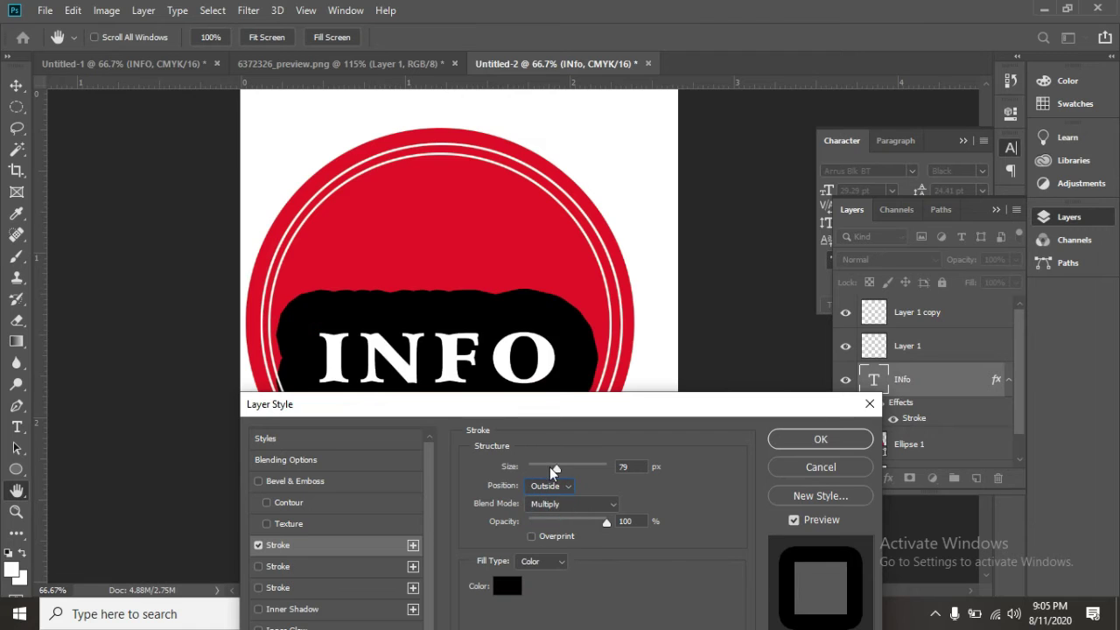
{"action": "left_click_drag", "start_coordinate": [552, 468], "coordinate": [536, 467]}
{"action": "left_click", "coordinate": [638, 465]}
{"action": "key", "text": "Down"}
{"action": "key", "text": "Down"}
{"action": "key", "text": "Down"}
{"action": "key", "text": "Down"}
{"action": "key", "text": "Down"}
{"action": "key", "text": "Down"}
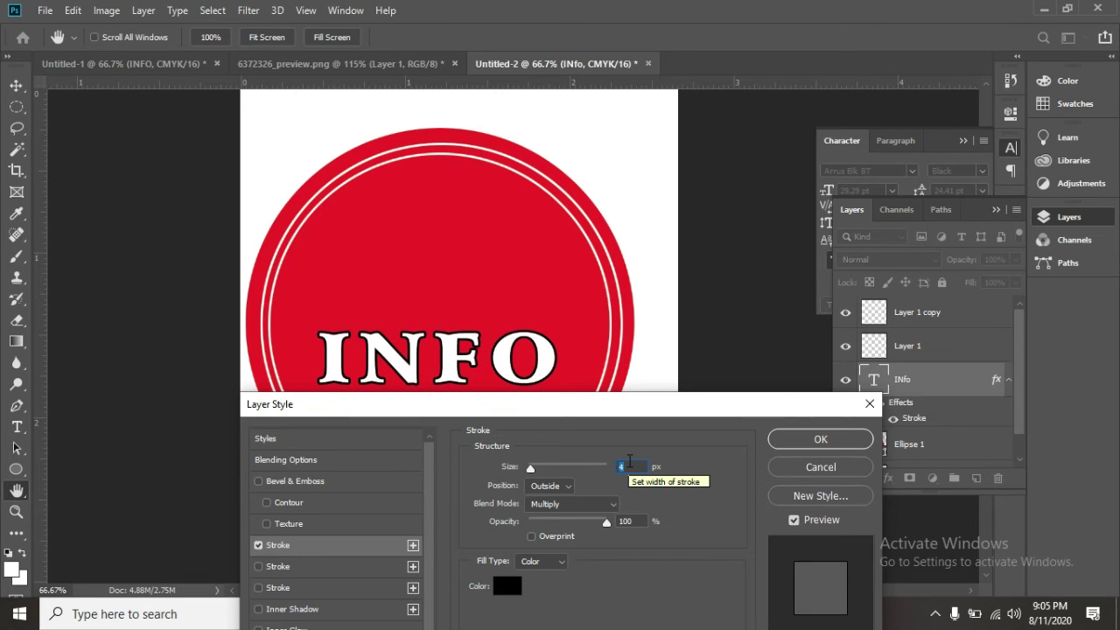
{"action": "key", "text": "Down"}
{"action": "key", "text": "Down"}
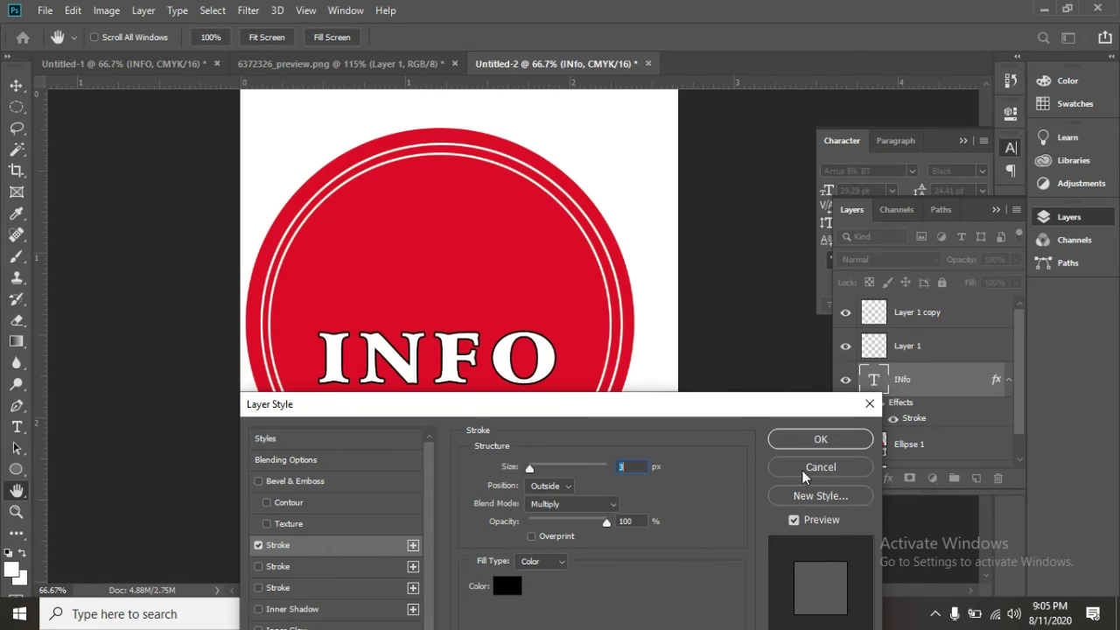
{"action": "left_click", "coordinate": [816, 443]}
- Centre the outlined INFO text and enlarge it to about 33 pt
{"action": "key", "text": "v"}
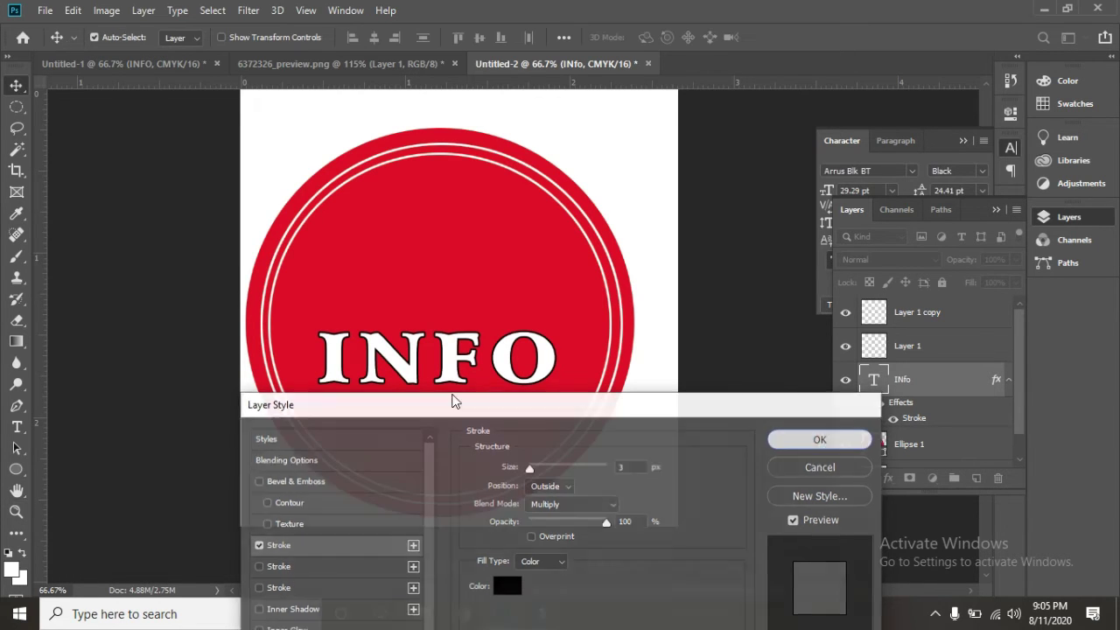
{"action": "left_click_drag", "start_coordinate": [437, 378], "coordinate": [416, 380]}
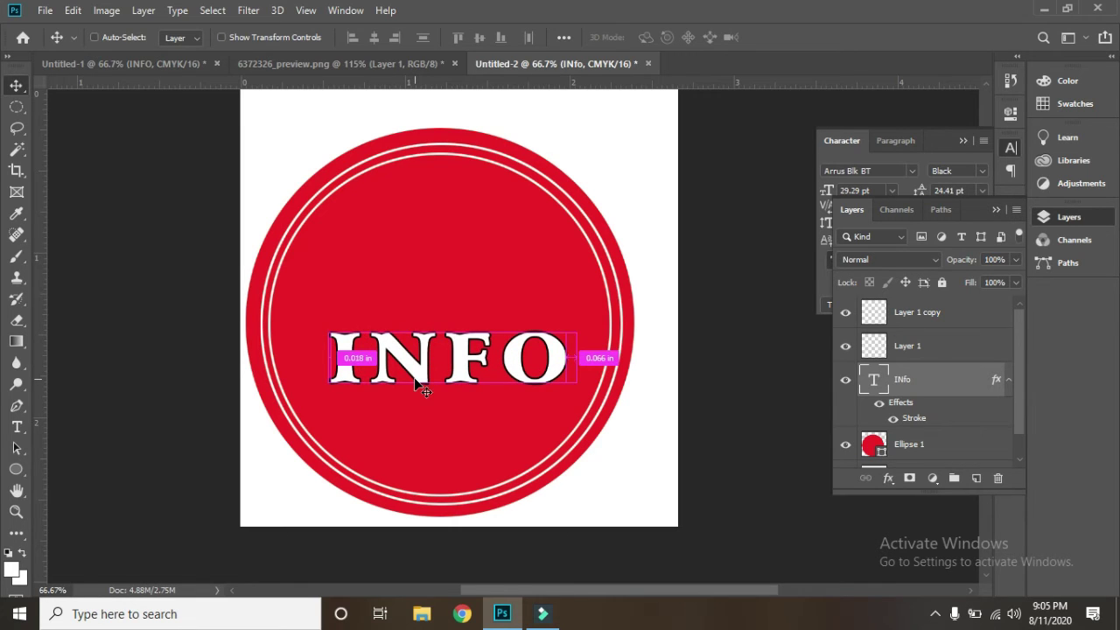
{"action": "left_click_drag", "start_coordinate": [416, 383], "coordinate": [420, 386]}
{"action": "key", "text": "ctrl+t"}
{"action": "left_click_drag", "start_coordinate": [574, 403], "coordinate": [581, 411]}
{"action": "left_click_drag", "start_coordinate": [474, 369], "coordinate": [455, 379]}
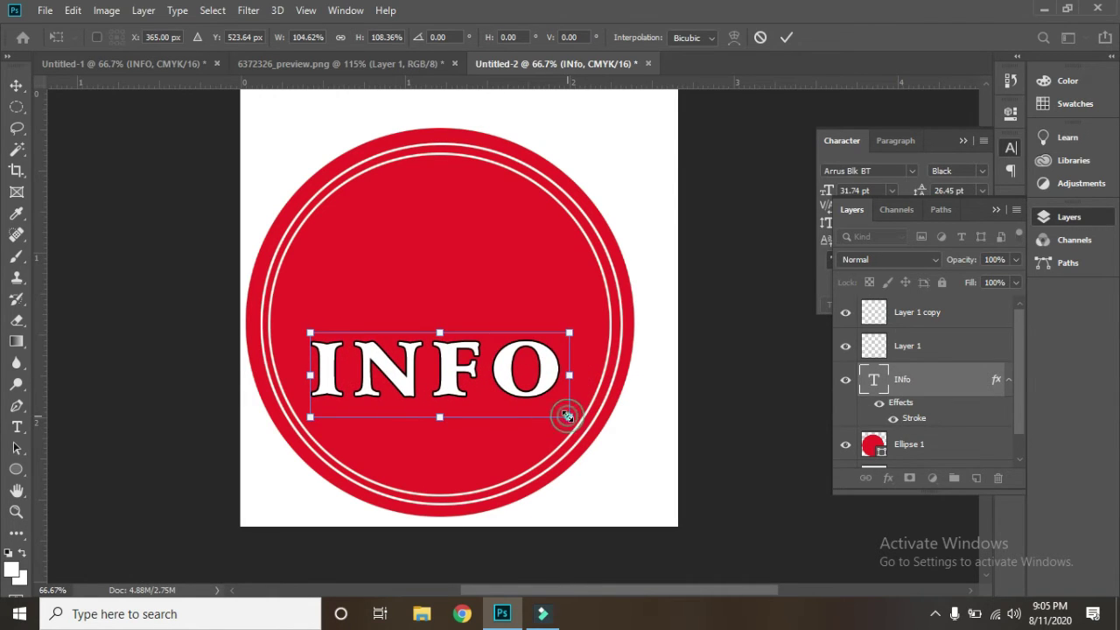
{"action": "left_click_drag", "start_coordinate": [568, 417], "coordinate": [577, 419]}
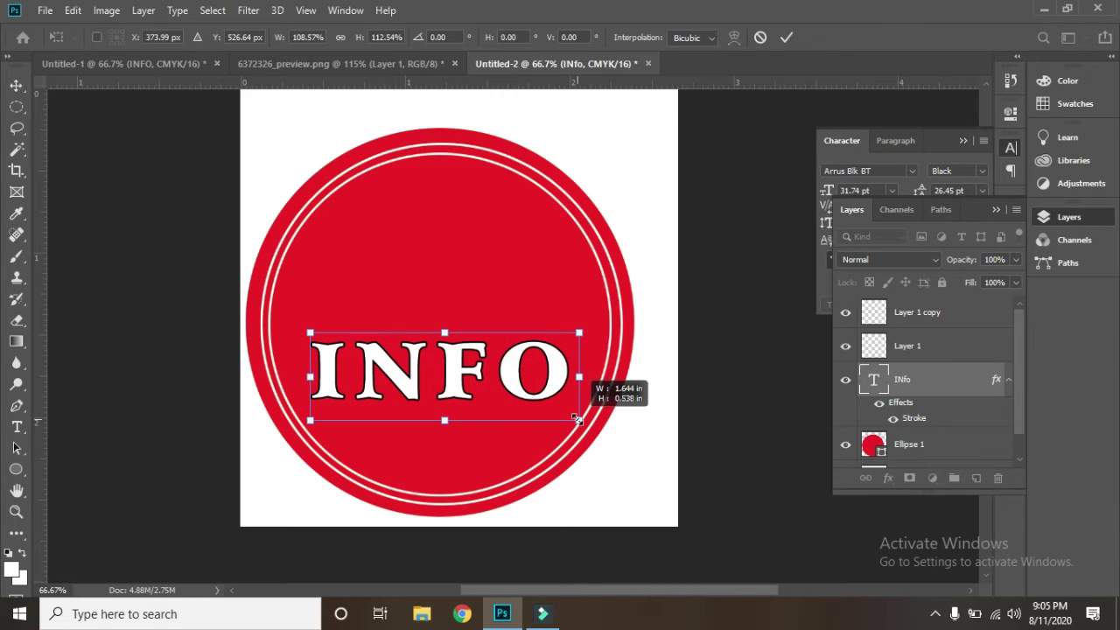
{"action": "left_click_drag", "start_coordinate": [577, 419], "coordinate": [576, 420]}
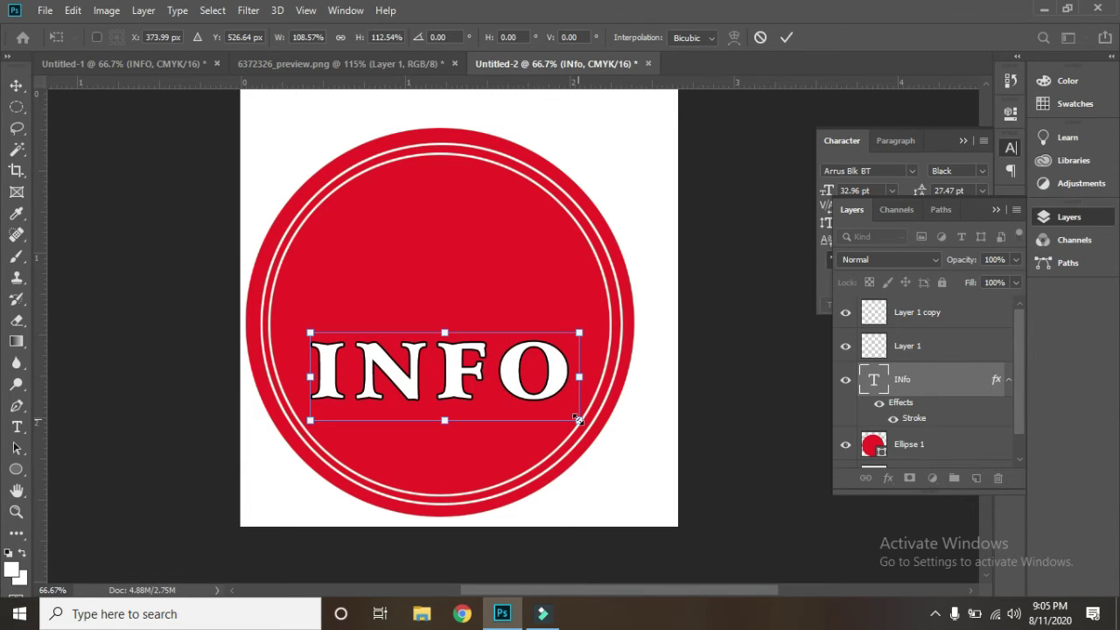
{"action": "key", "text": "Return"}
{"action": "left_click", "coordinate": [448, 371]}
{"action": "left_click_drag", "start_coordinate": [448, 371], "coordinate": [449, 374]}
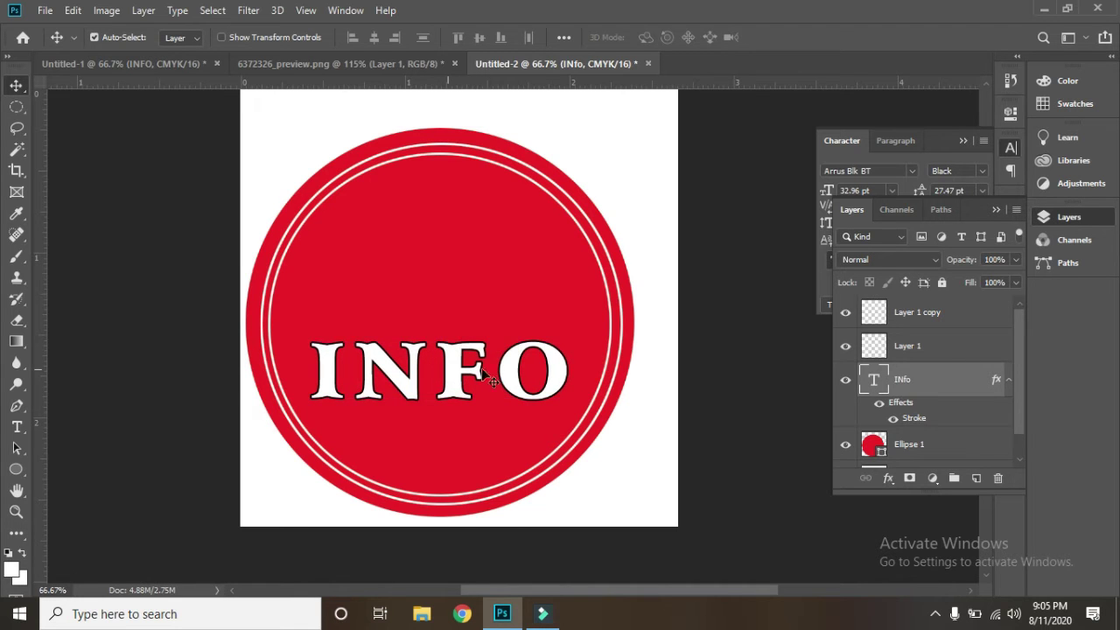
- Bring the location pin from 6372326_preview.png into Untitled-2 as Layer 2
{"action": "left_click", "coordinate": [338, 63]}
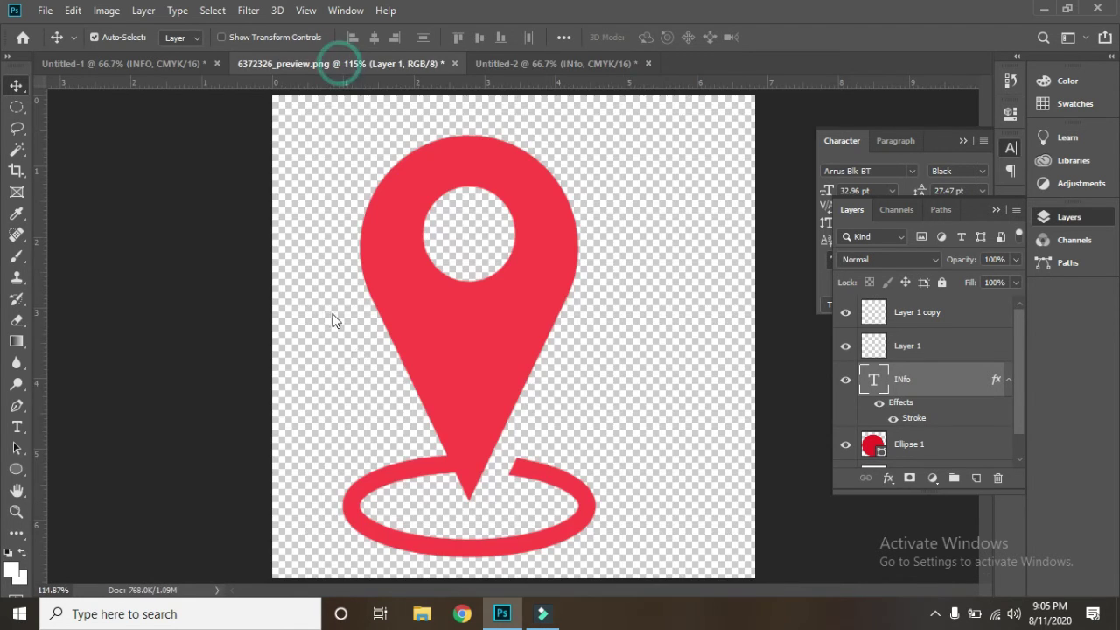
{"action": "mouse_move", "coordinate": [419, 367]}
{"action": "left_mouse_down"}
{"action": "mouse_move", "coordinate": [522, 15]}
{"action": "mouse_move", "coordinate": [638, 221]}
{"action": "left_mouse_up"}
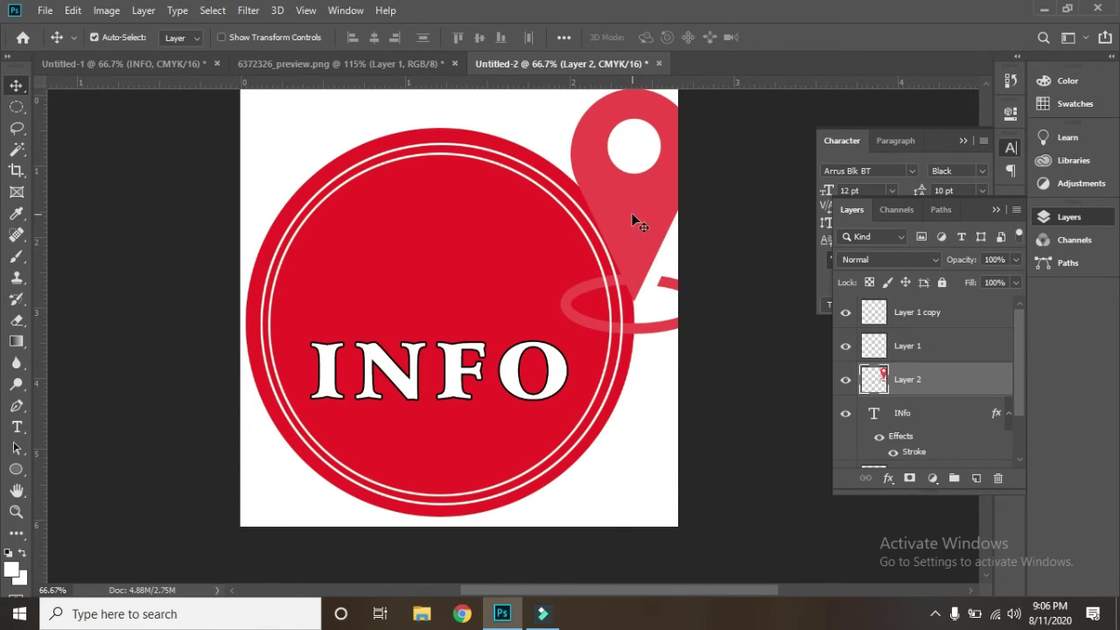
{"action": "left_click", "coordinate": [888, 477]}
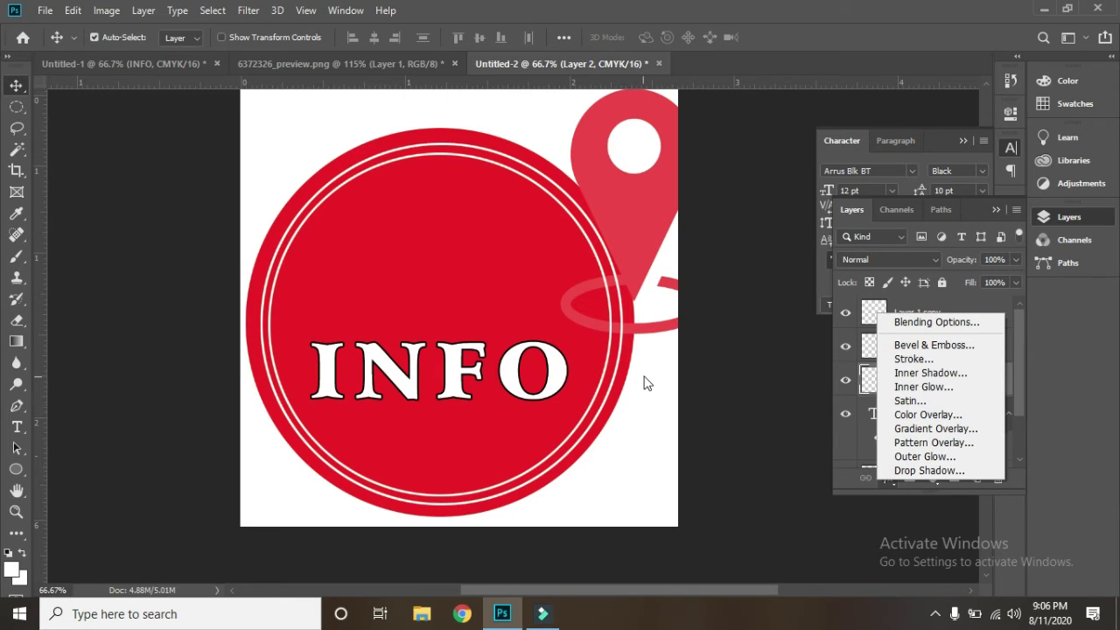
{"action": "left_click", "coordinate": [930, 373]}
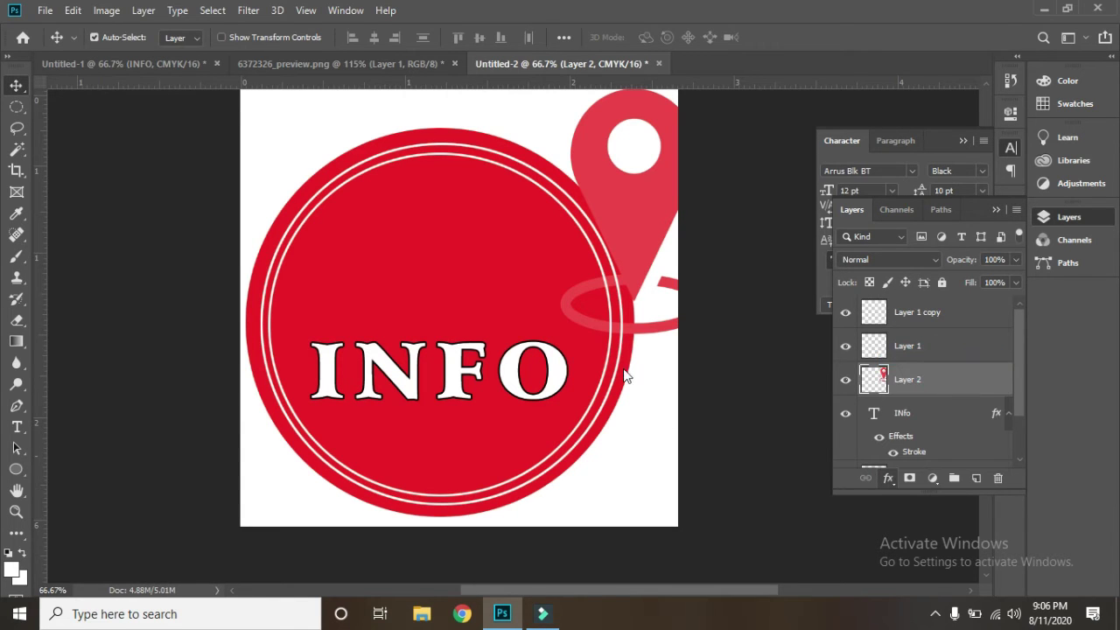
- Make the pin solid black with a 250 px Inside stroke and place it above INFO
{"action": "double_click", "coordinate": [894, 378]}
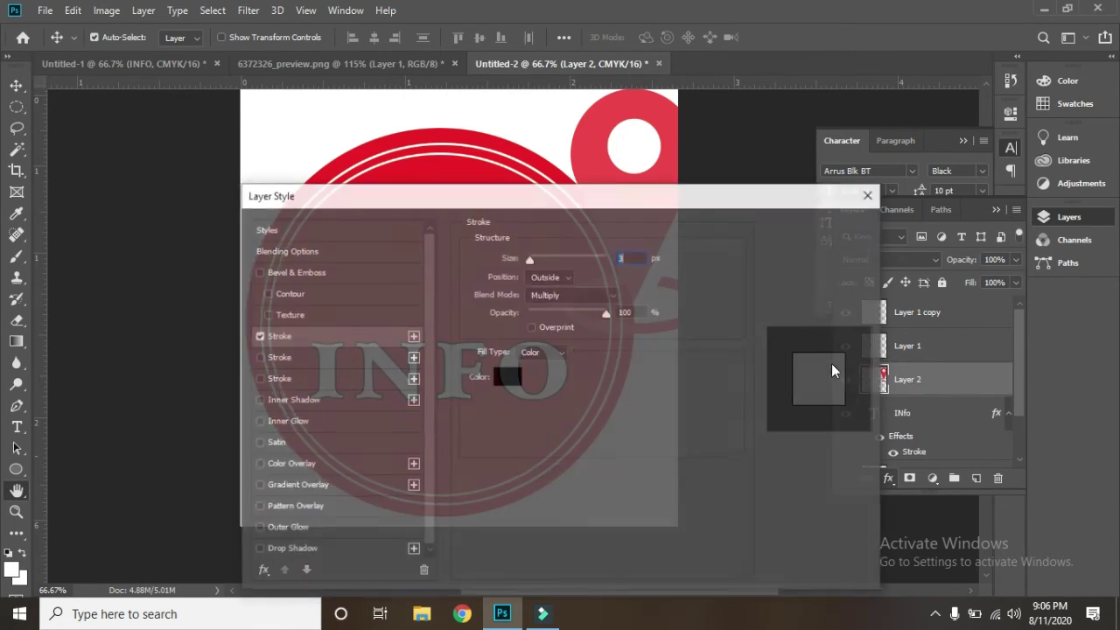
{"action": "left_click", "coordinate": [563, 278]}
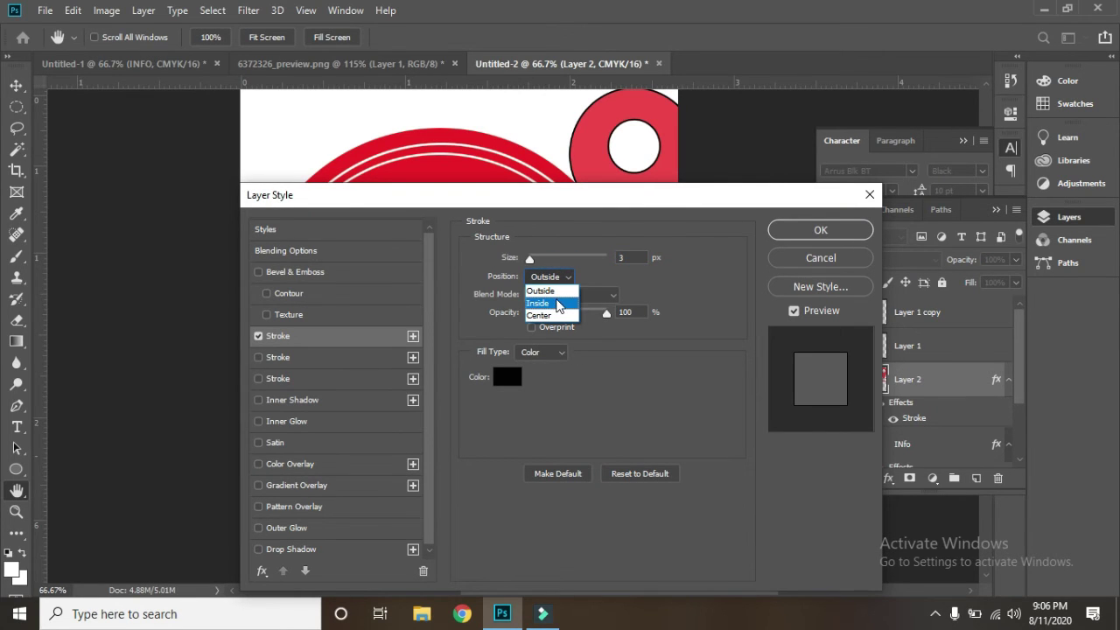
{"action": "left_click", "coordinate": [558, 304]}
{"action": "left_click_drag", "start_coordinate": [530, 261], "coordinate": [658, 275]}
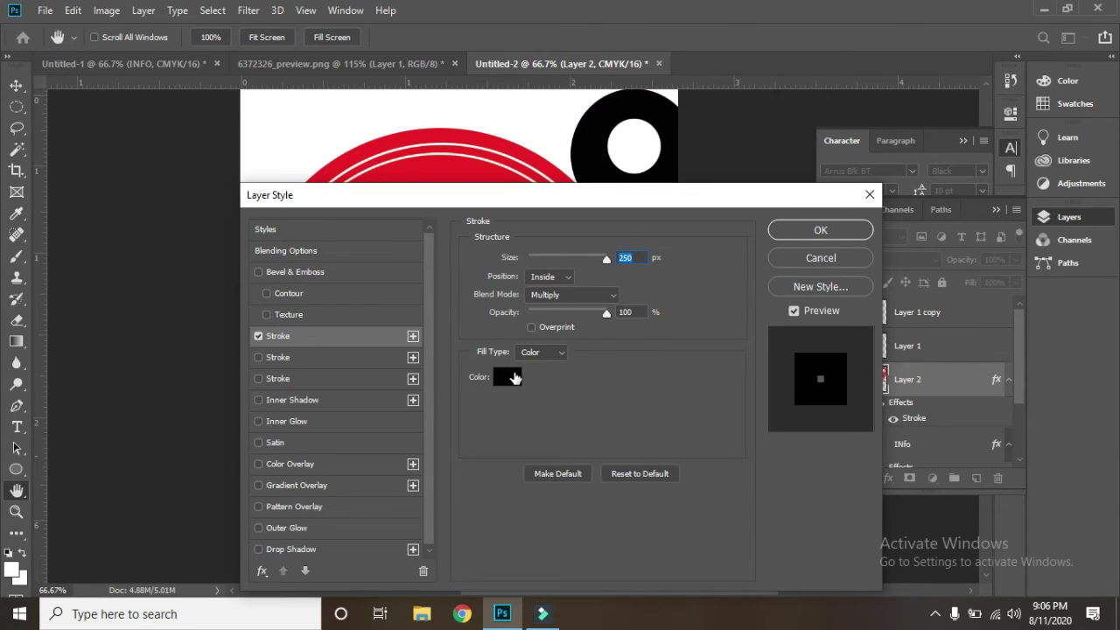
{"action": "left_click", "coordinate": [792, 229]}
{"action": "left_click_drag", "start_coordinate": [622, 200], "coordinate": [414, 231]}
- Scale the black location pin to about 60% and centre it above INFO
{"action": "key", "text": "ctrl+t"}
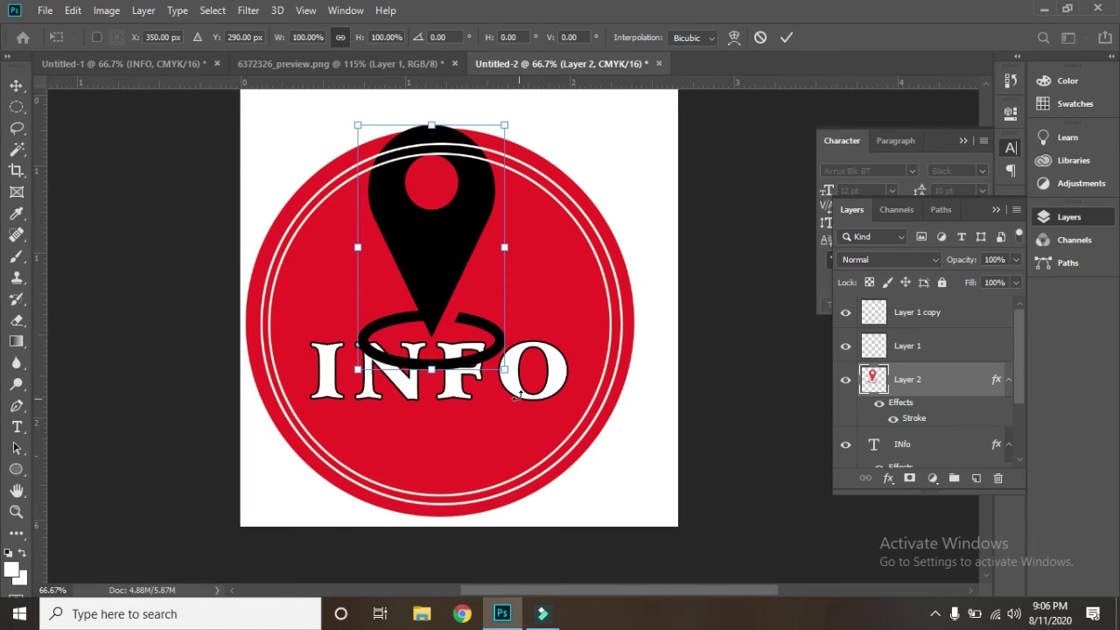
{"action": "left_click_drag", "start_coordinate": [505, 370], "coordinate": [486, 300]}
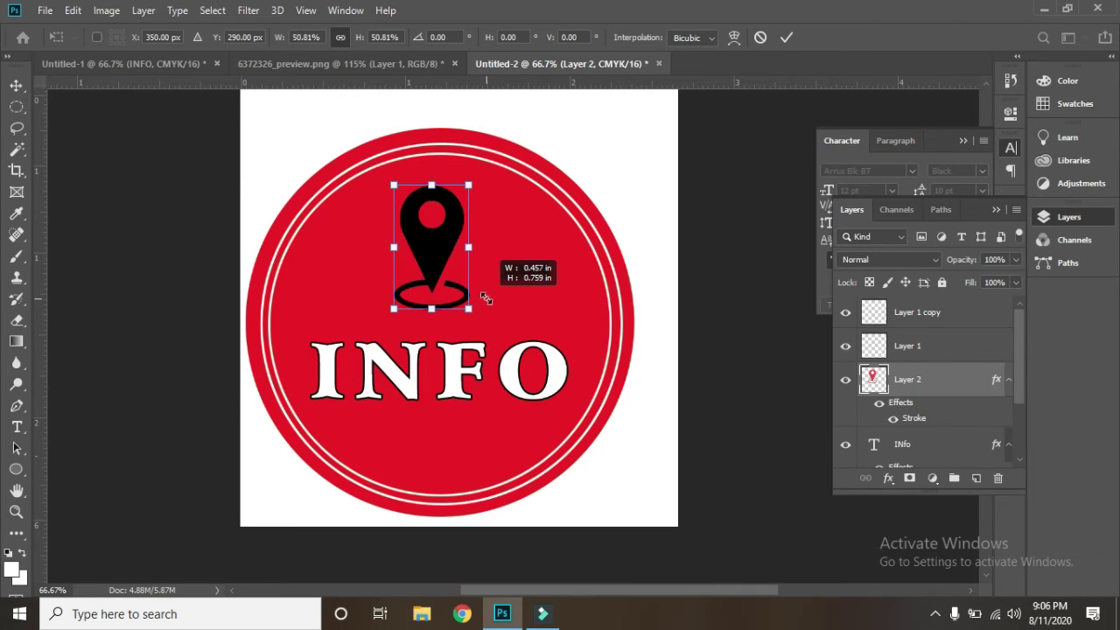
{"action": "mouse_move", "coordinate": [441, 260]}
{"action": "left_mouse_down"}
{"action": "mouse_move", "coordinate": [450, 292]}
{"action": "mouse_move", "coordinate": [435, 284]}
{"action": "left_mouse_up"}
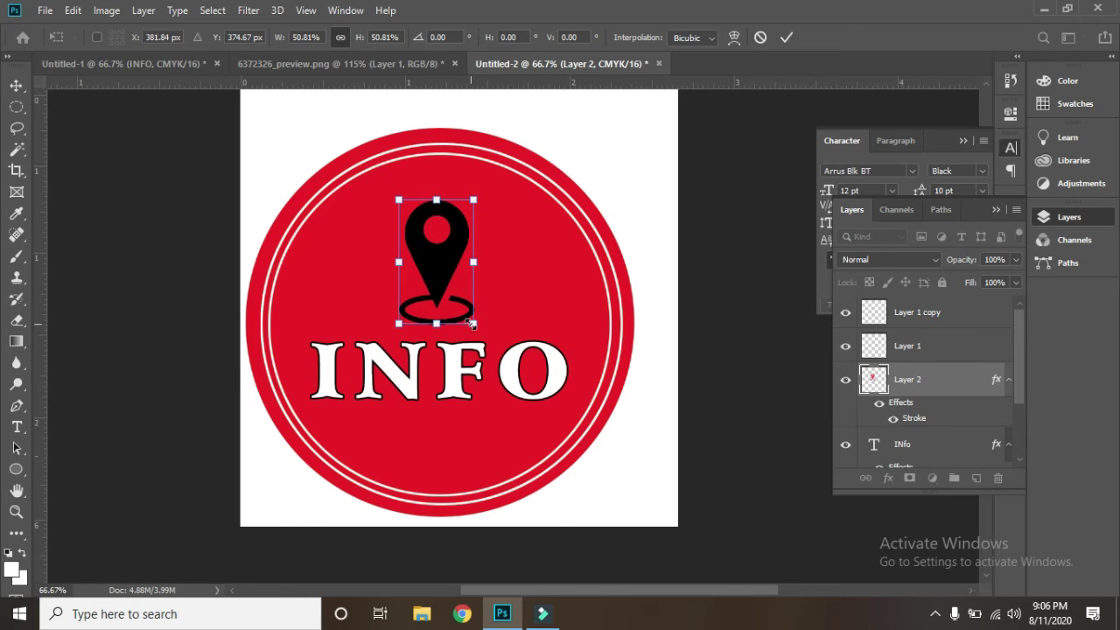
{"action": "left_click_drag", "start_coordinate": [471, 324], "coordinate": [481, 327]}
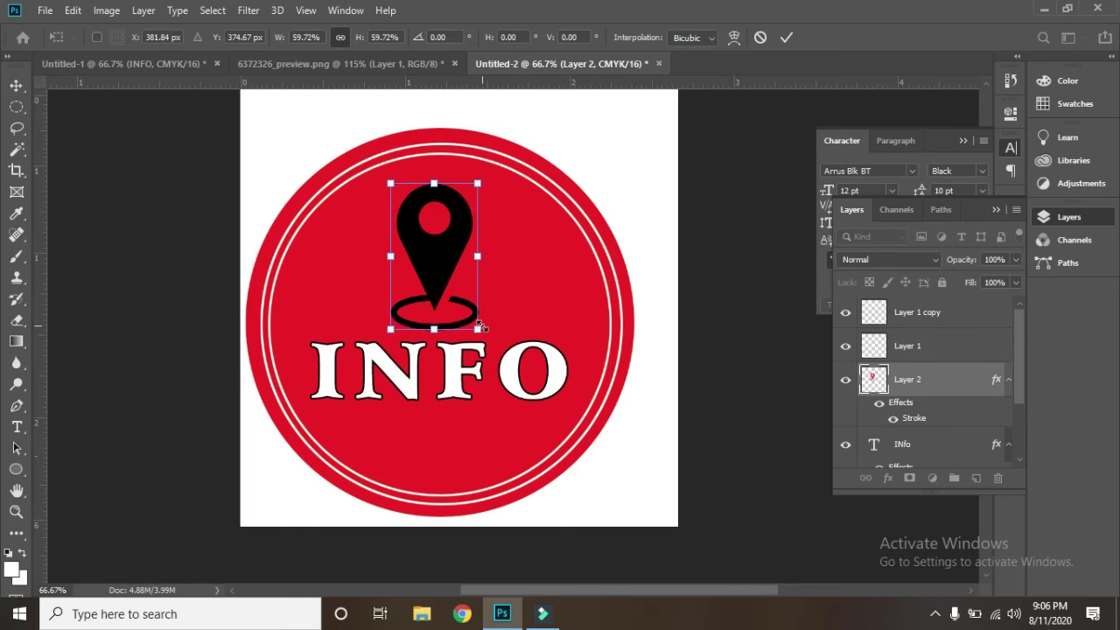
{"action": "key", "text": "Return"}
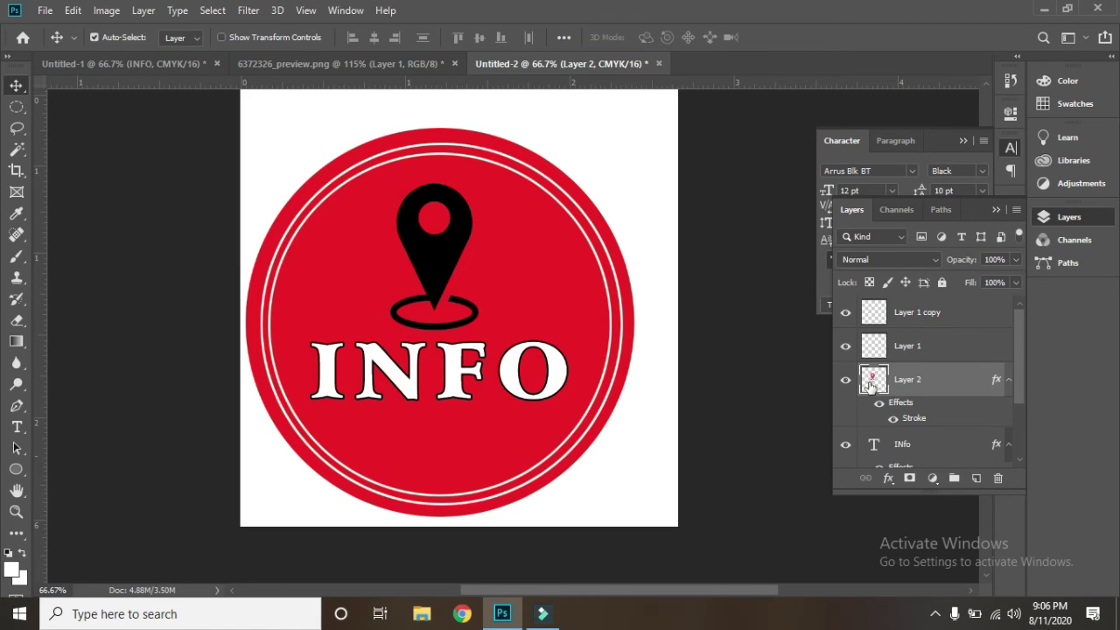
- Change Layer 2's stroke effect colour to white, sampled from the canvas, and apply it
{"action": "left_click", "coordinate": [893, 419]}
{"action": "left_click", "coordinate": [894, 419]}
{"action": "double_click", "coordinate": [891, 412]}
{"action": "left_click", "coordinate": [506, 377]}
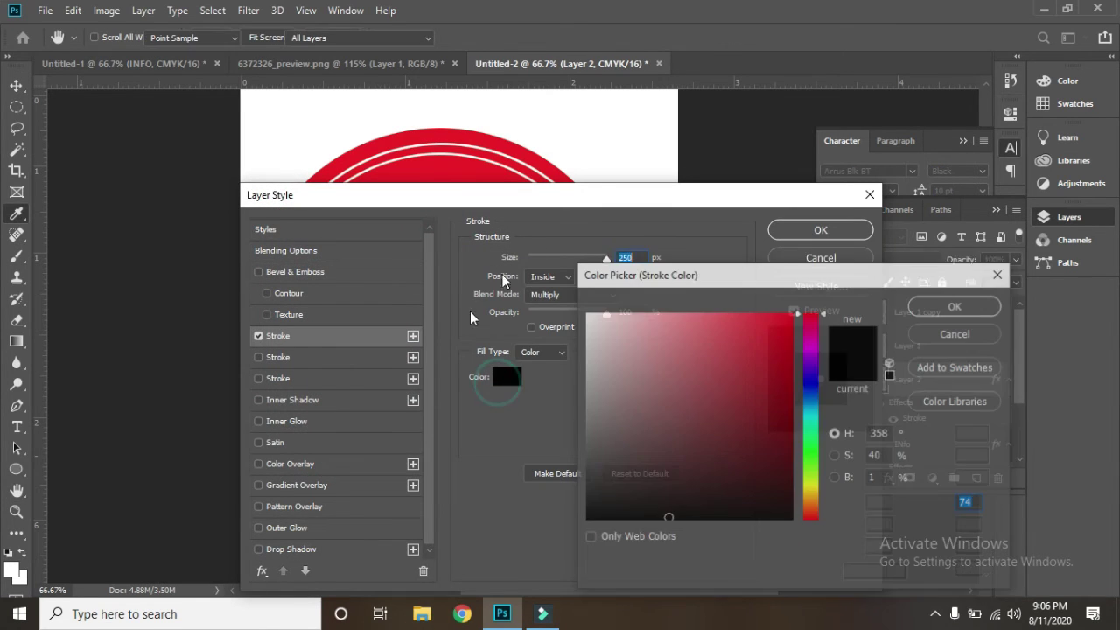
{"action": "left_click", "coordinate": [610, 142]}
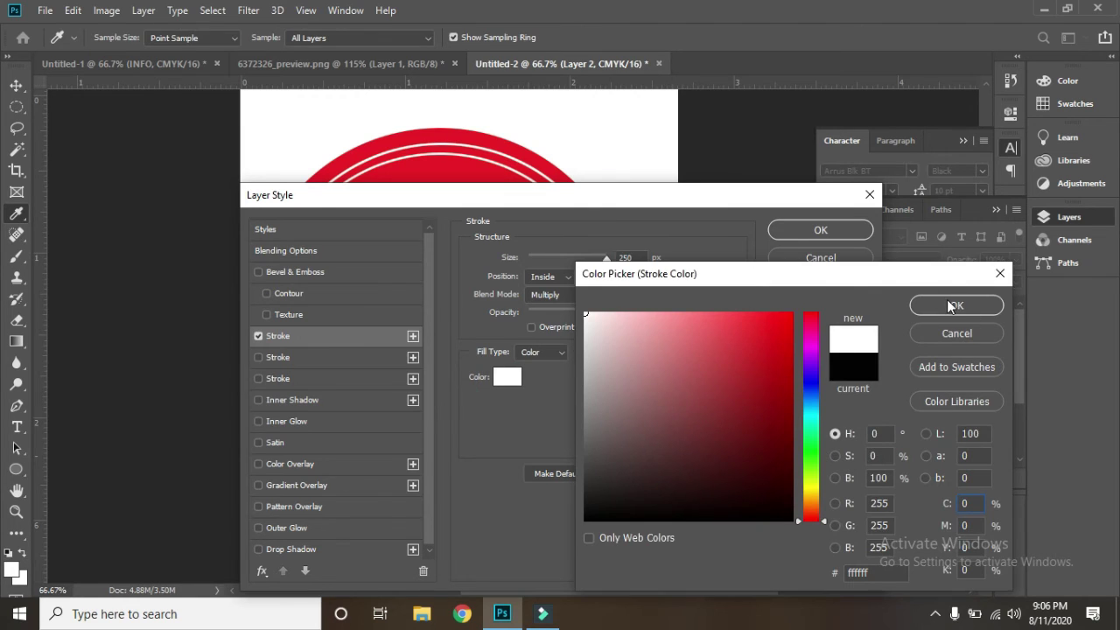
{"action": "left_click", "coordinate": [951, 305]}
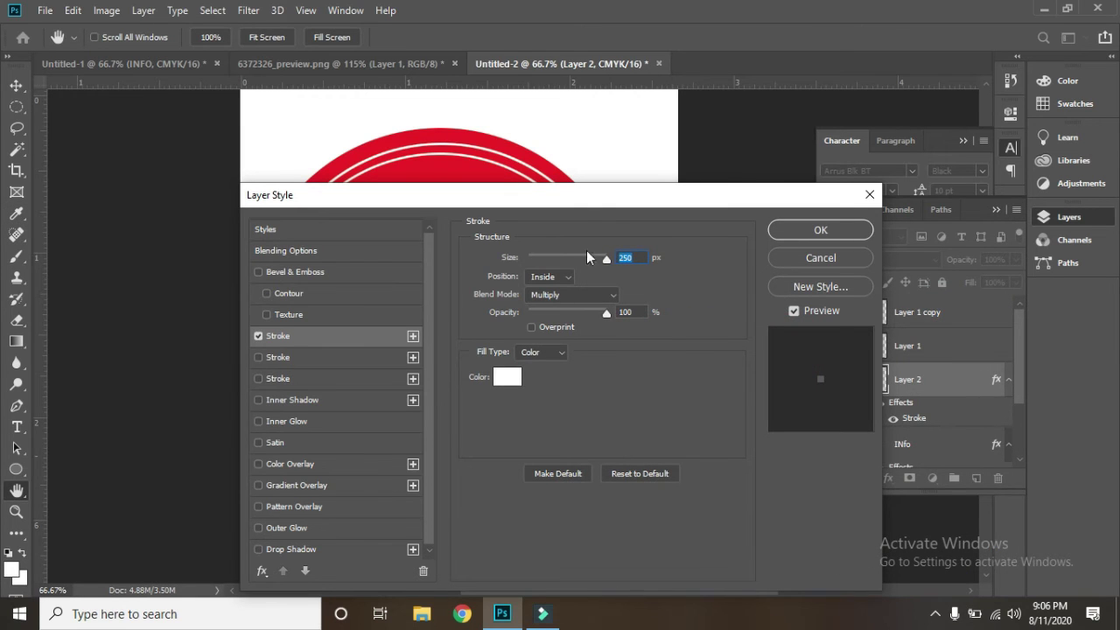
{"action": "left_click_drag", "start_coordinate": [585, 204], "coordinate": [608, 320]}
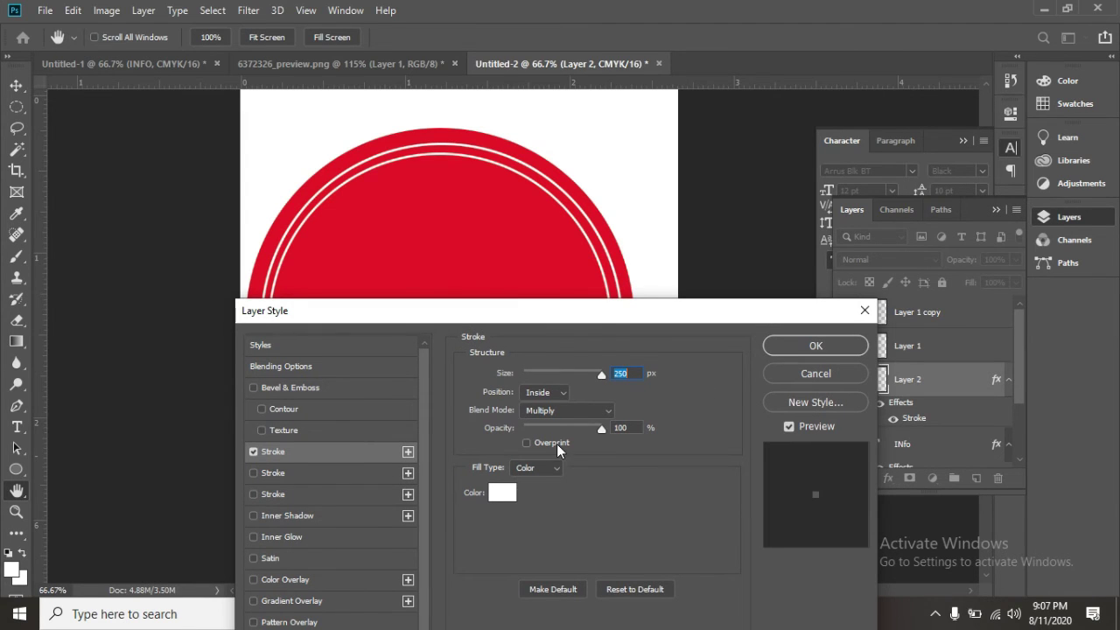
{"action": "left_click", "coordinate": [809, 345]}
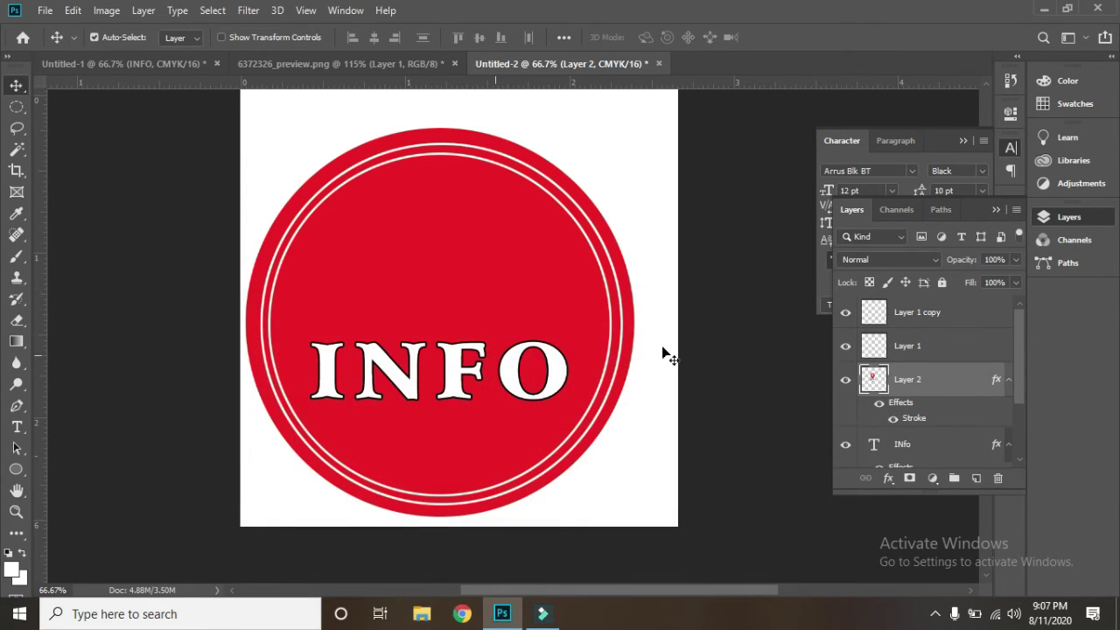
- Reorder Layer 2 so it sits below INfo and directly above Ellipse 1
{"action": "left_click_drag", "start_coordinate": [910, 384], "coordinate": [921, 428]}
{"action": "scroll", "coordinate": [921, 433], "scroll_direction": "down", "scroll_amount": 2}
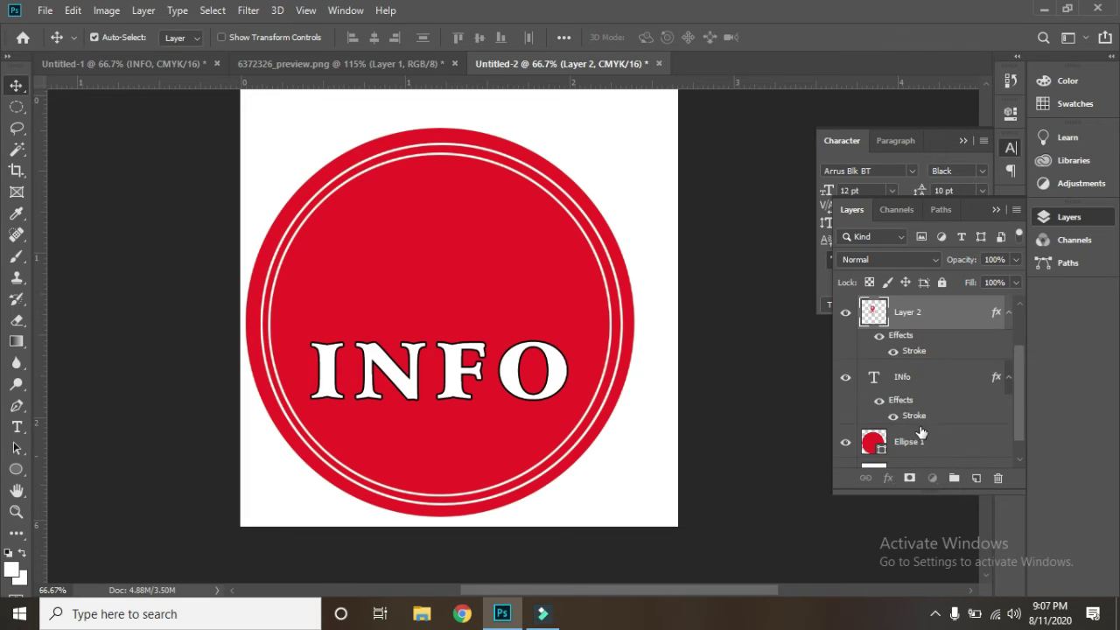
{"action": "left_click_drag", "start_coordinate": [913, 306], "coordinate": [926, 441]}
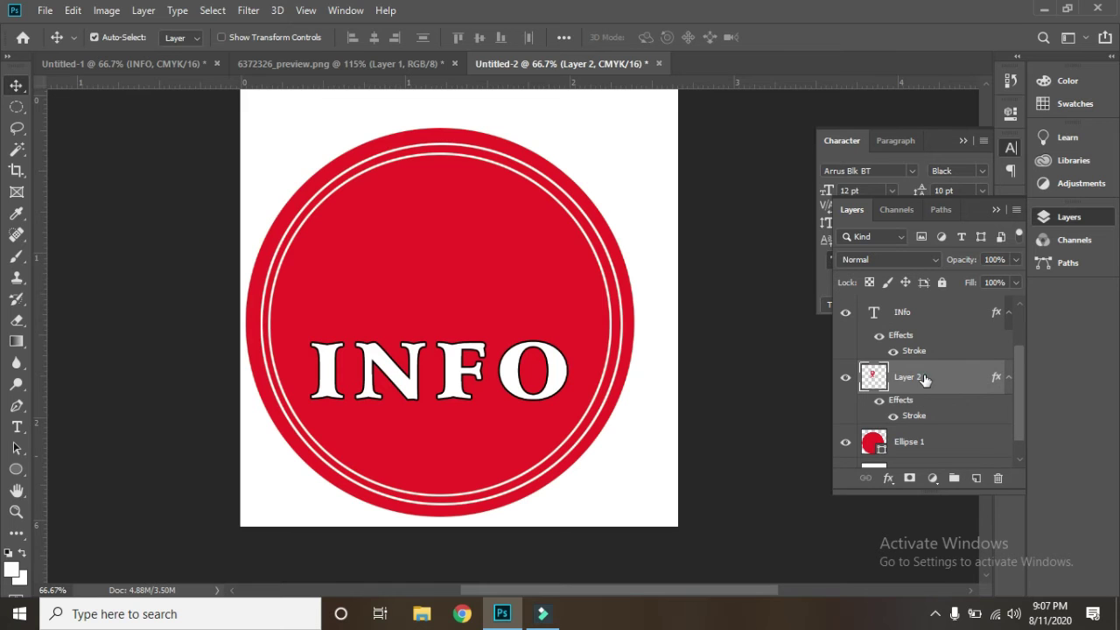
{"action": "left_click_drag", "start_coordinate": [924, 378], "coordinate": [933, 450]}
{"action": "left_click_drag", "start_coordinate": [913, 414], "coordinate": [910, 382]}
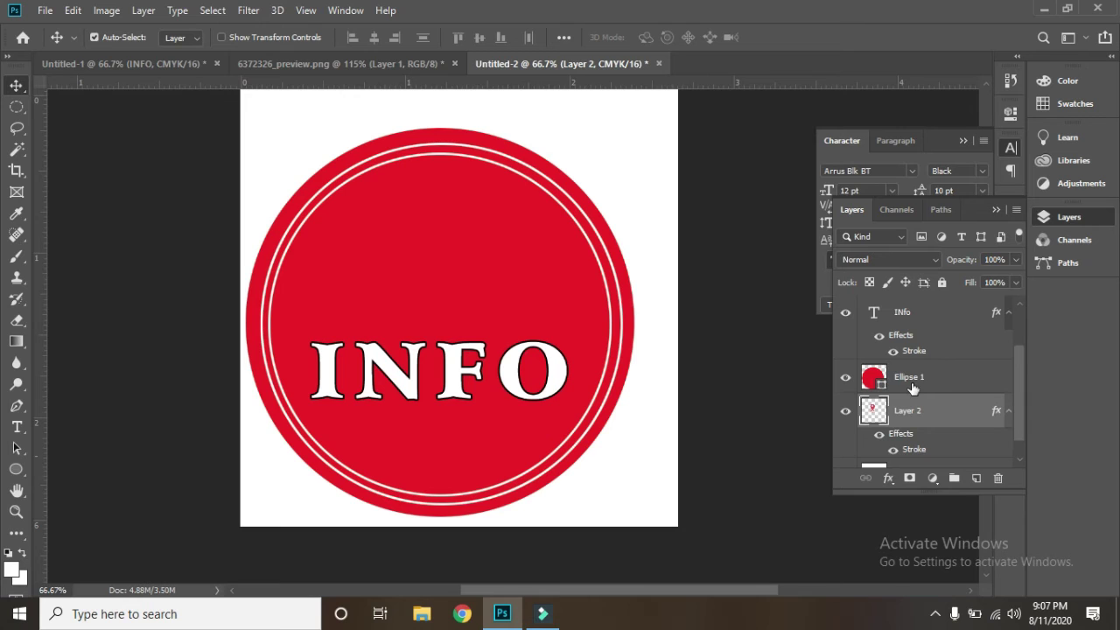
{"action": "left_click_drag", "start_coordinate": [916, 409], "coordinate": [898, 378]}
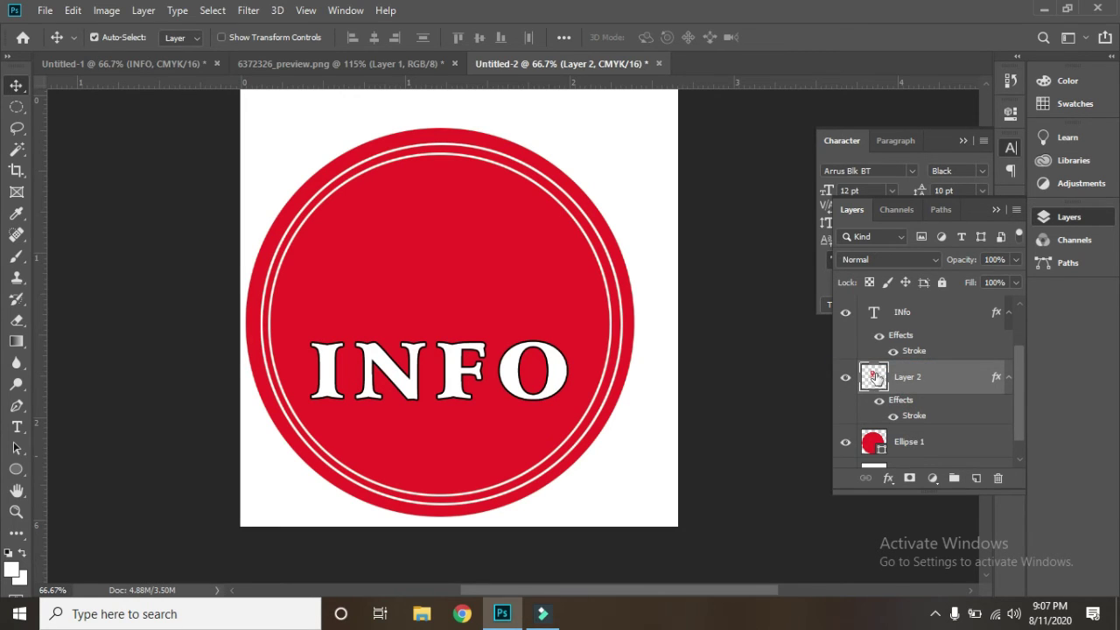
{"action": "key", "text": "h"}
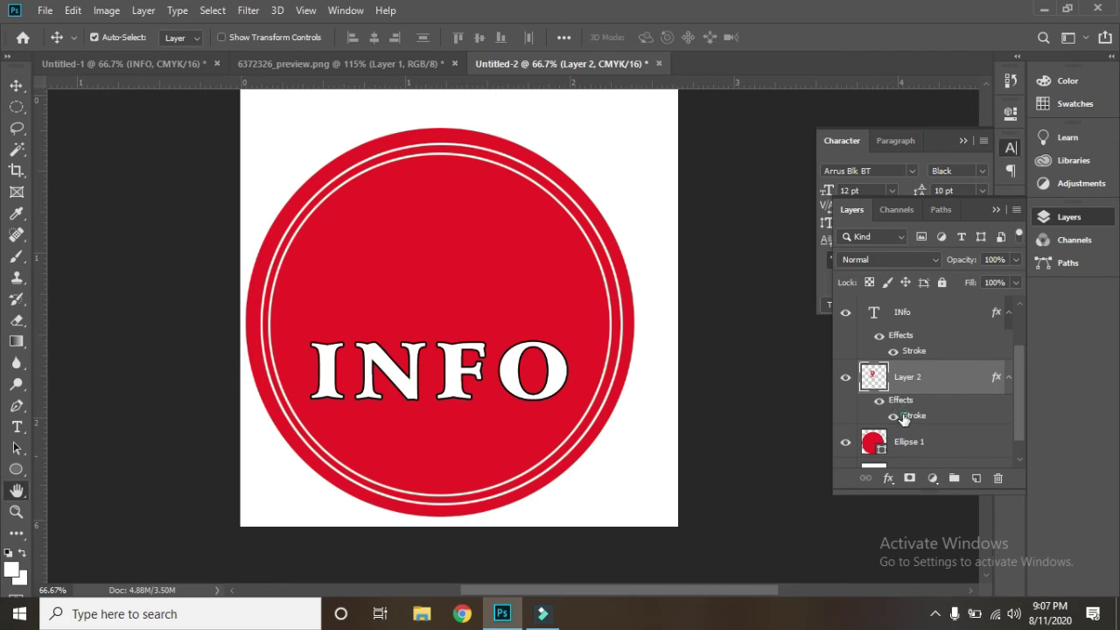
{"action": "double_click", "coordinate": [904, 418]}
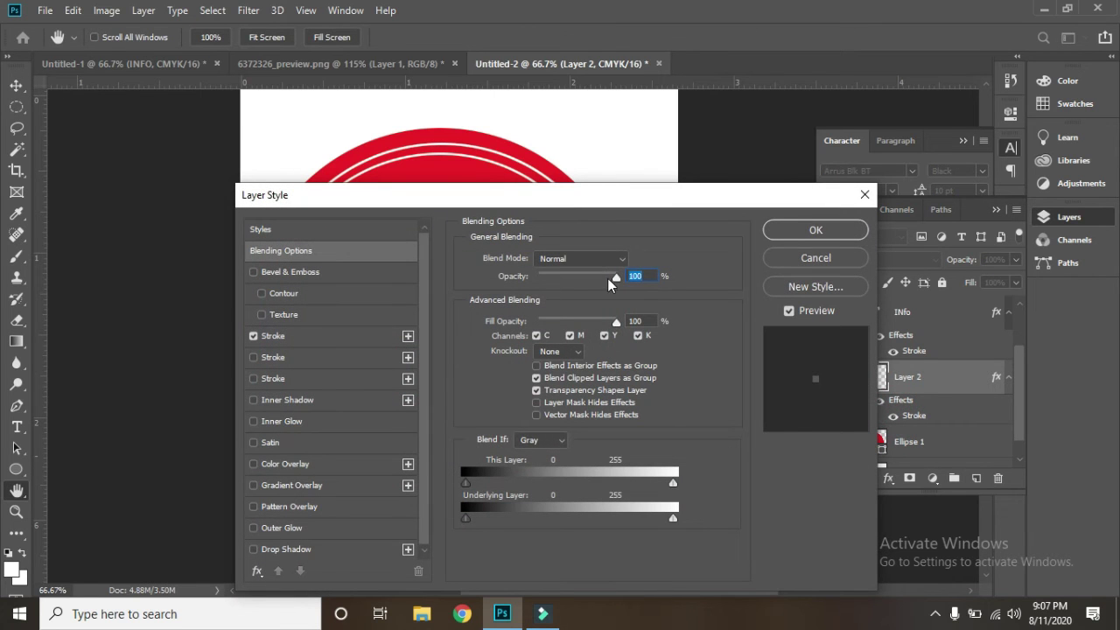
- Add a second Stroke effect to Layer 2 and confirm the layer style
{"action": "left_click", "coordinate": [408, 336]}
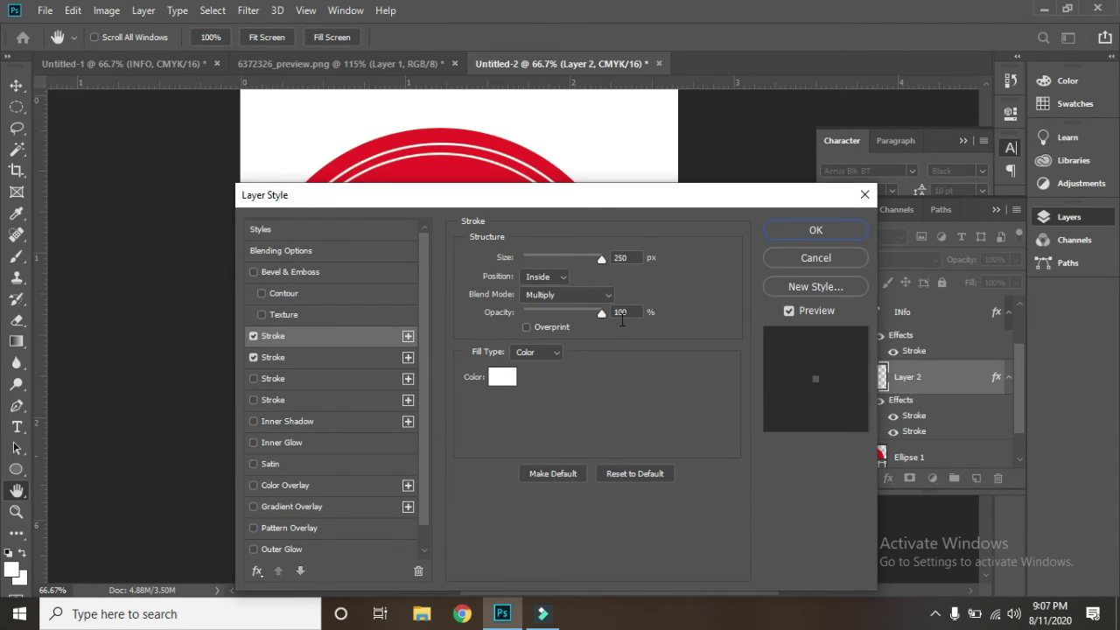
{"action": "left_click", "coordinate": [831, 233]}
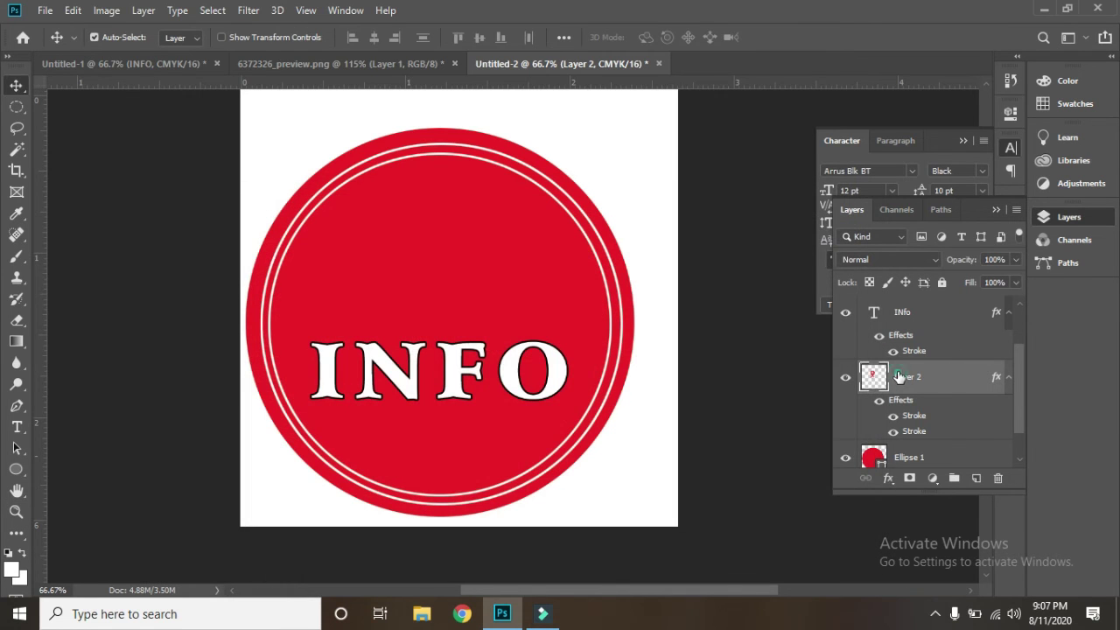
- Delete the old Layer 2 and bring the red pin from 6372326_preview.png into Untitled-2
{"action": "left_click", "coordinate": [997, 478]}
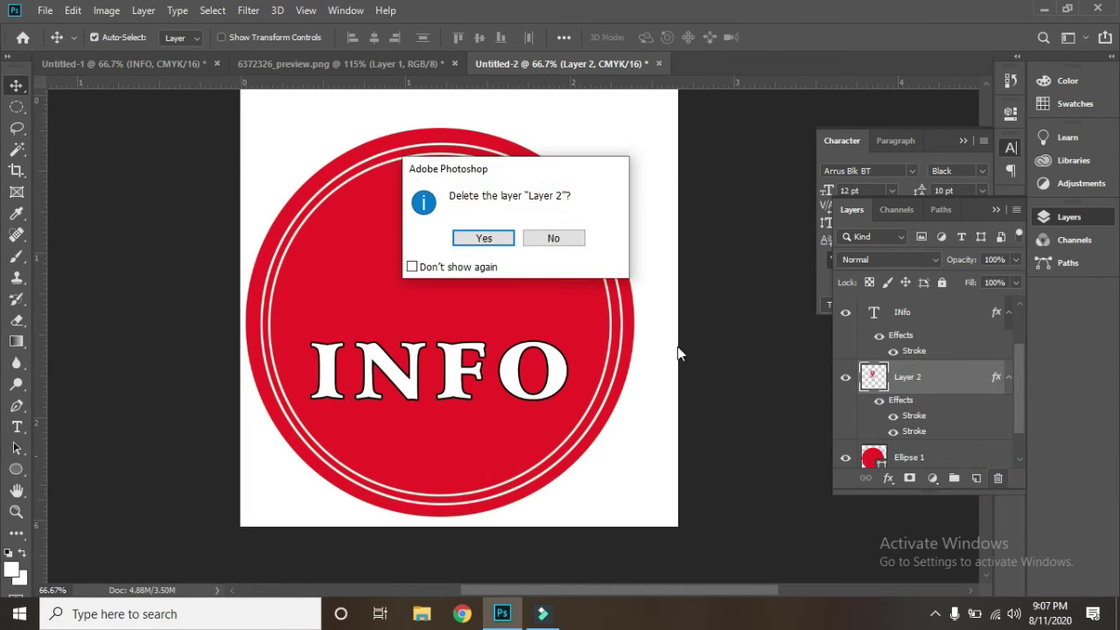
{"action": "left_click", "coordinate": [484, 238]}
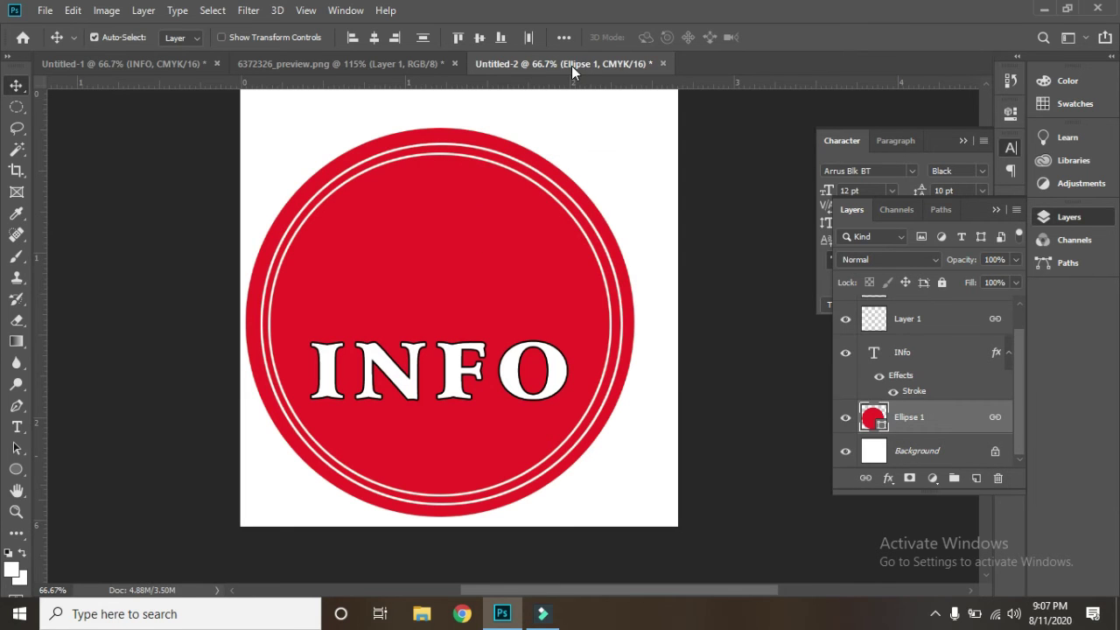
{"action": "left_click", "coordinate": [435, 67]}
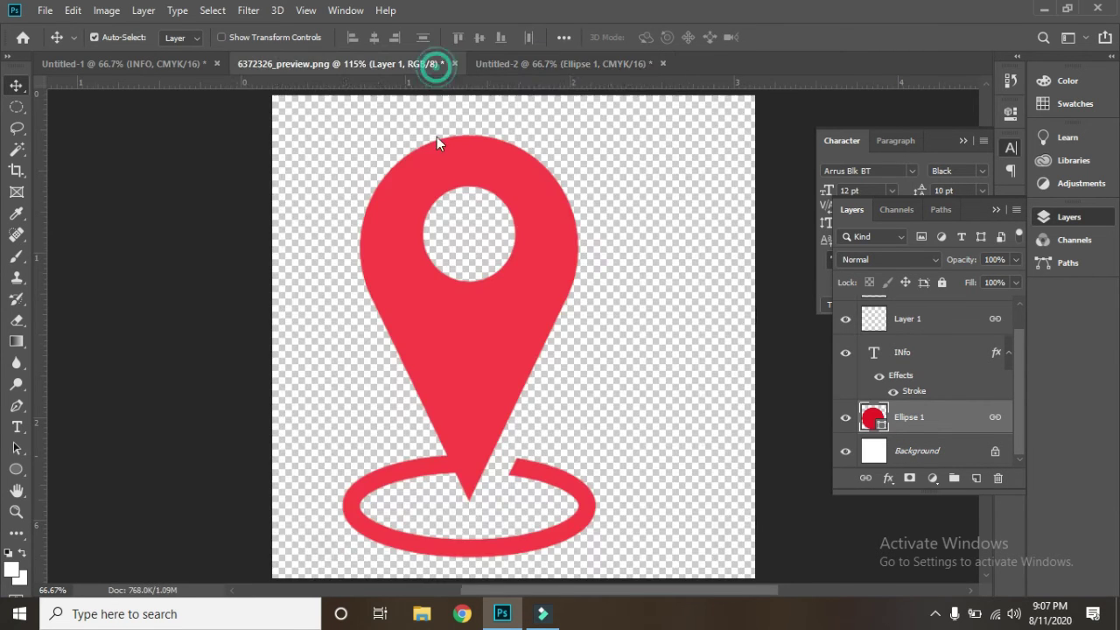
{"action": "mouse_move", "coordinate": [468, 300]}
{"action": "left_mouse_down"}
{"action": "mouse_move", "coordinate": [538, 63]}
{"action": "mouse_move", "coordinate": [636, 158]}
{"action": "mouse_move", "coordinate": [429, 278]}
{"action": "left_mouse_up"}
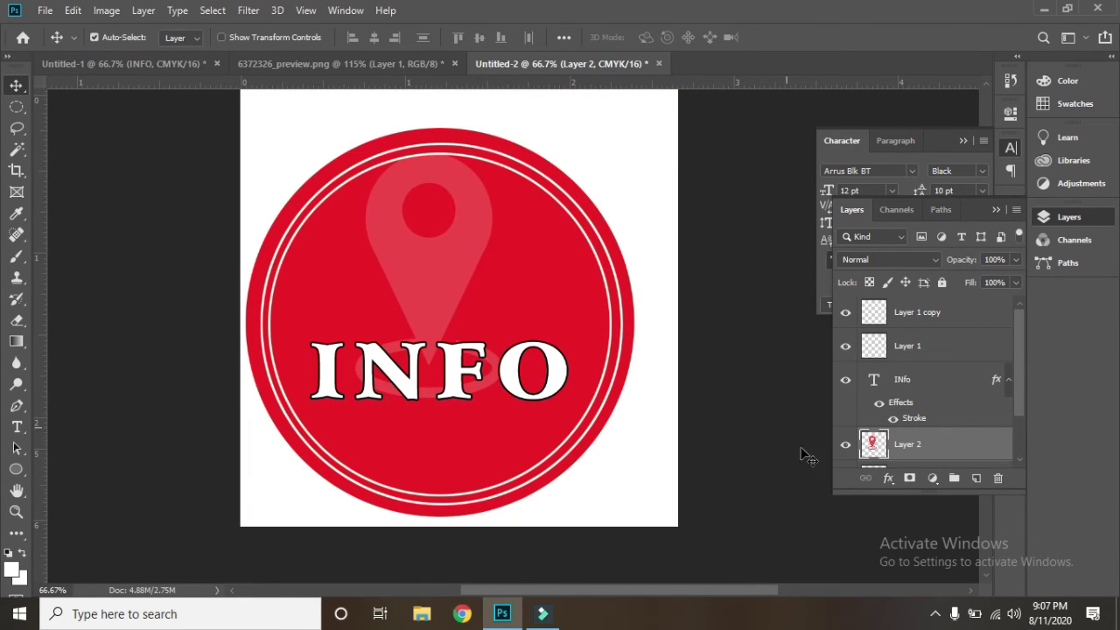
- Give the new pin layer a 250 px inside white stroke in Normal blend mode
{"action": "left_click", "coordinate": [888, 479]}
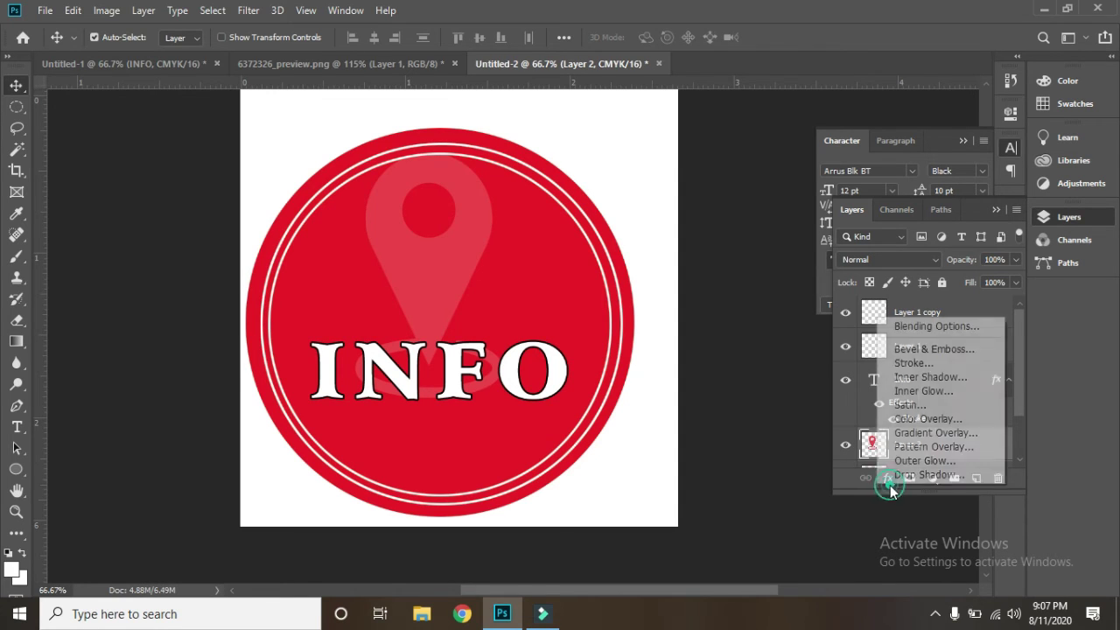
{"action": "left_click", "coordinate": [909, 362]}
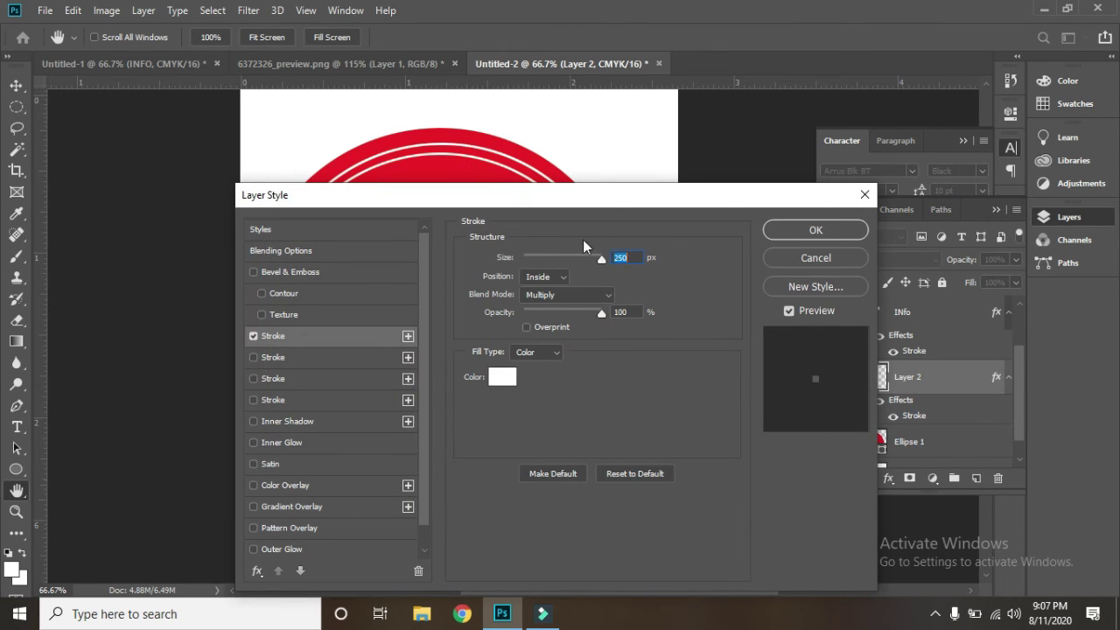
{"action": "mouse_move", "coordinate": [587, 195]}
{"action": "left_mouse_down"}
{"action": "mouse_move", "coordinate": [856, 248]}
{"action": "mouse_move", "coordinate": [688, 302]}
{"action": "left_mouse_up"}
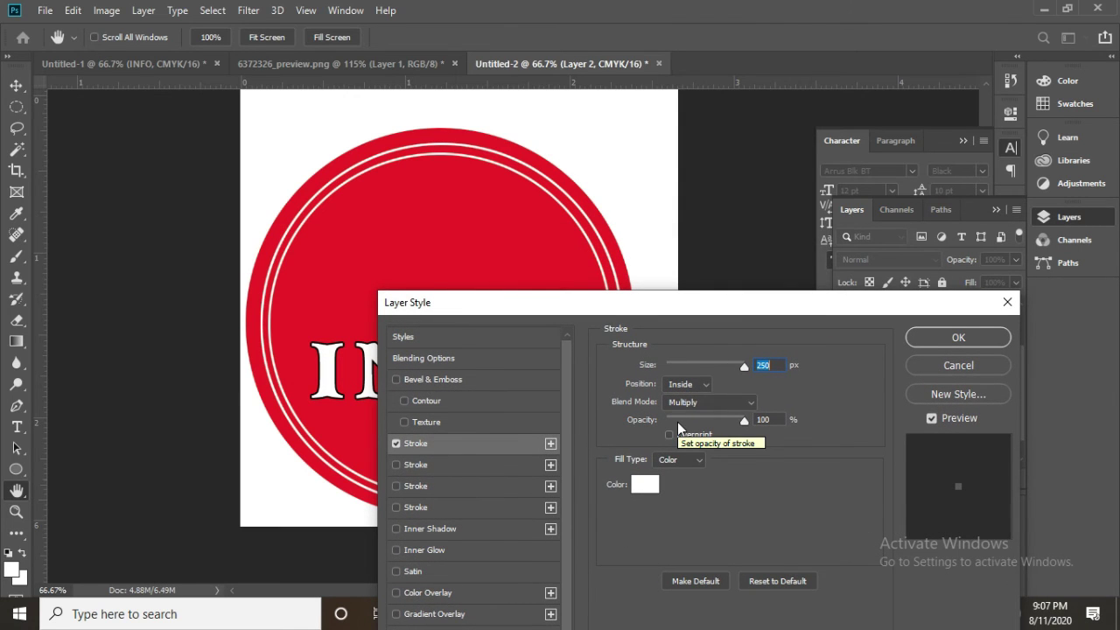
{"action": "left_click", "coordinate": [751, 400]}
{"action": "left_click", "coordinate": [691, 201]}
{"action": "left_click", "coordinate": [679, 202]}
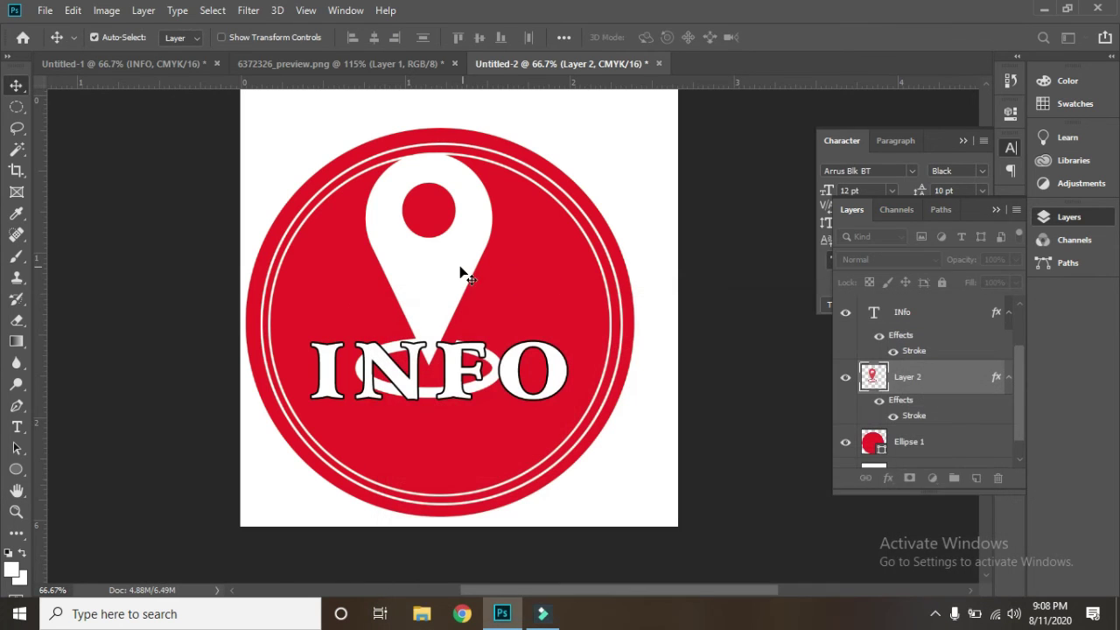
- Enlarge the white pin to about 67% width and 58% height, centred above INFO
{"action": "key", "text": "ctrl+t"}
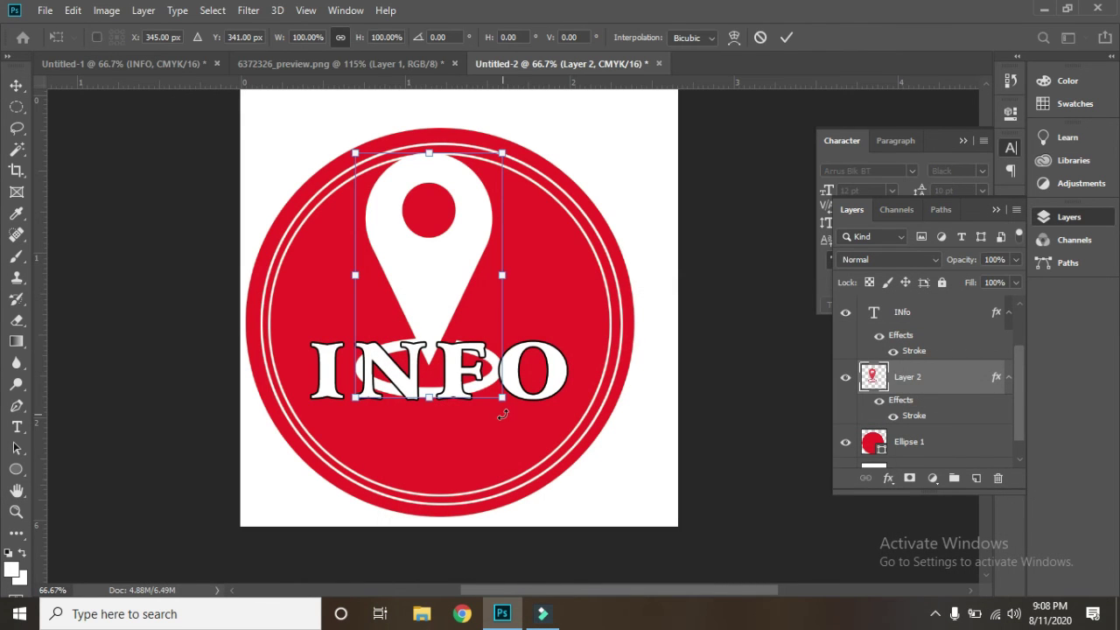
{"action": "left_click_drag", "start_coordinate": [502, 399], "coordinate": [515, 308]}
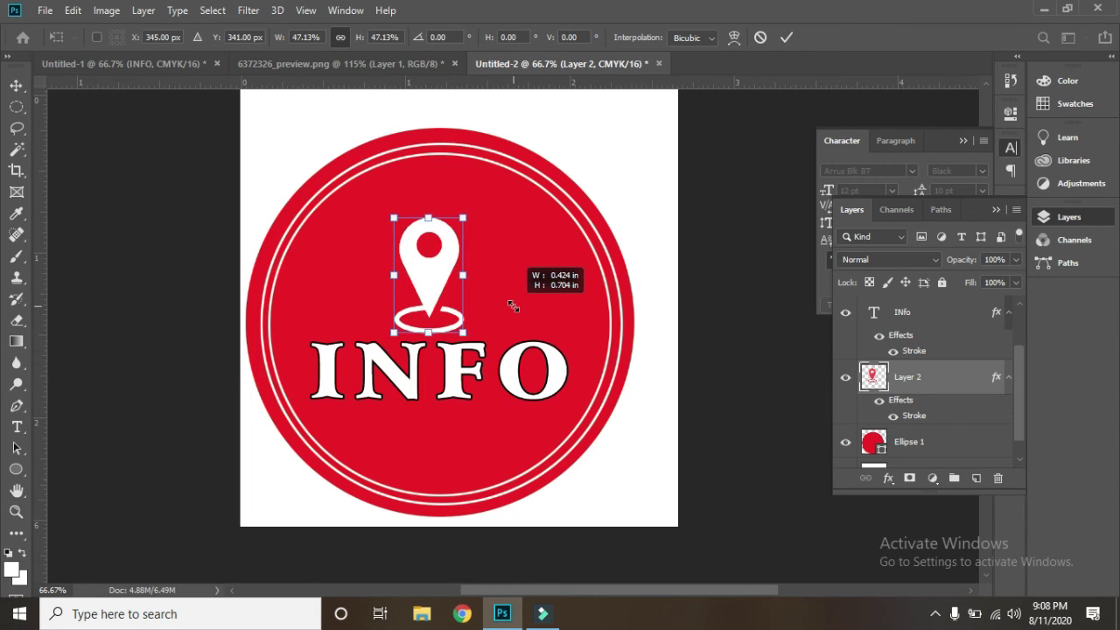
{"action": "left_click_drag", "start_coordinate": [405, 271], "coordinate": [422, 261]}
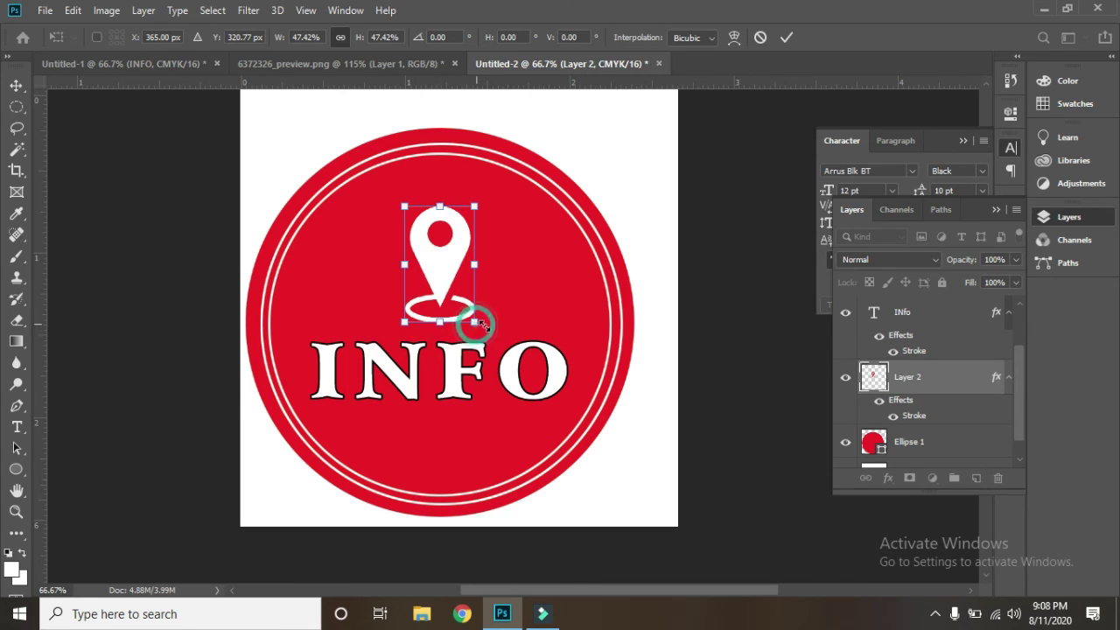
{"action": "left_click_drag", "start_coordinate": [475, 325], "coordinate": [479, 327]}
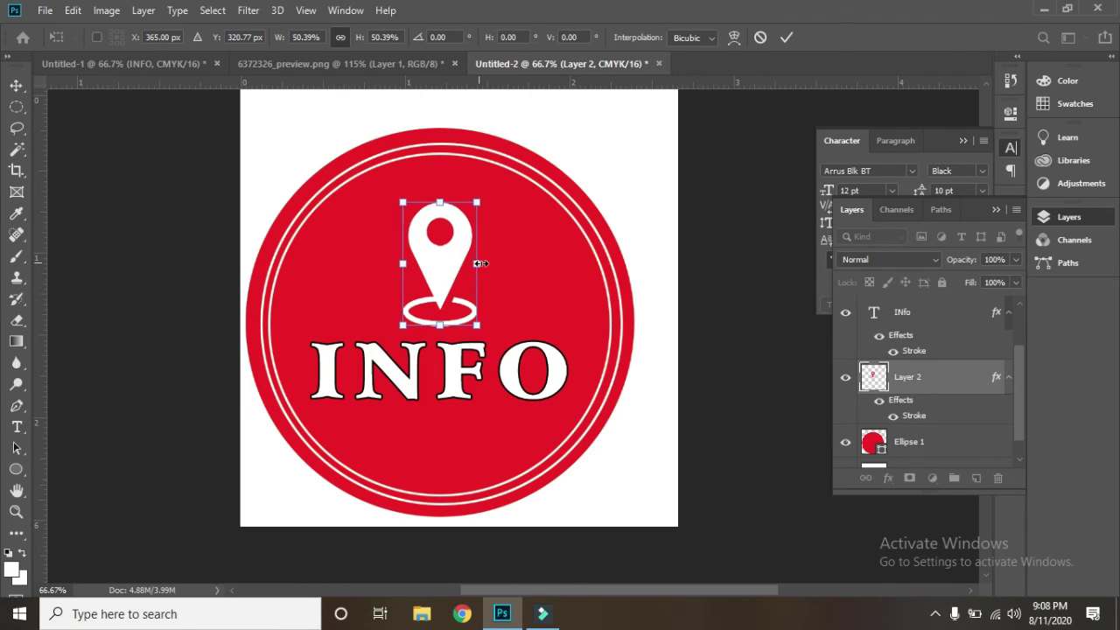
{"action": "mouse_move", "coordinate": [480, 263]}
{"action": "left_mouse_down"}
{"action": "mouse_move", "coordinate": [493, 264]}
{"action": "mouse_move", "coordinate": [436, 256]}
{"action": "left_mouse_up"}
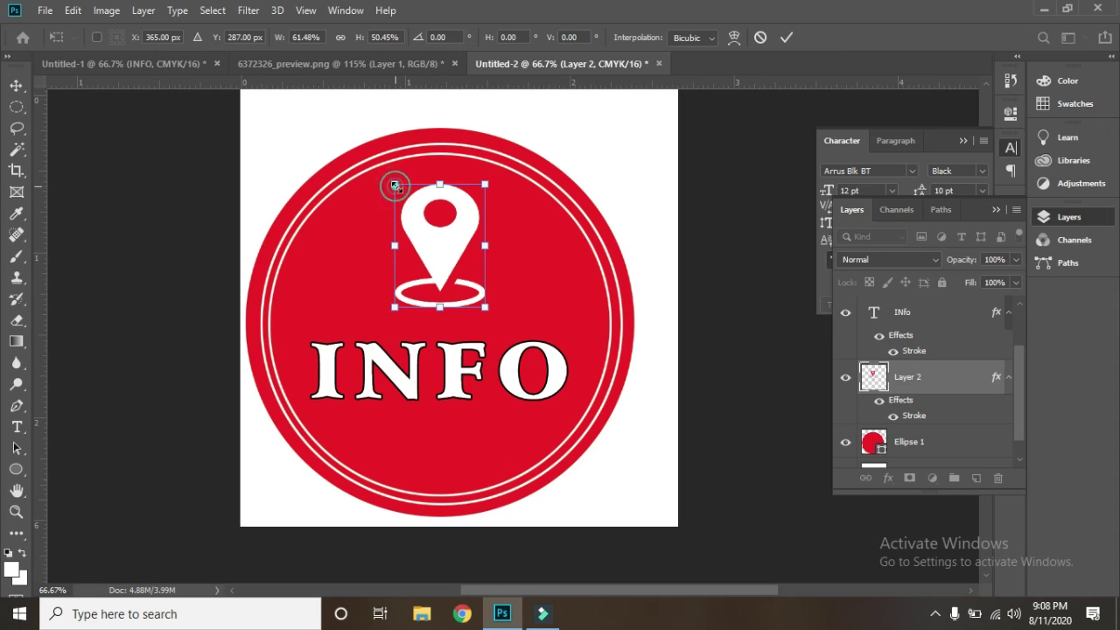
{"action": "left_click_drag", "start_coordinate": [393, 184], "coordinate": [394, 180]}
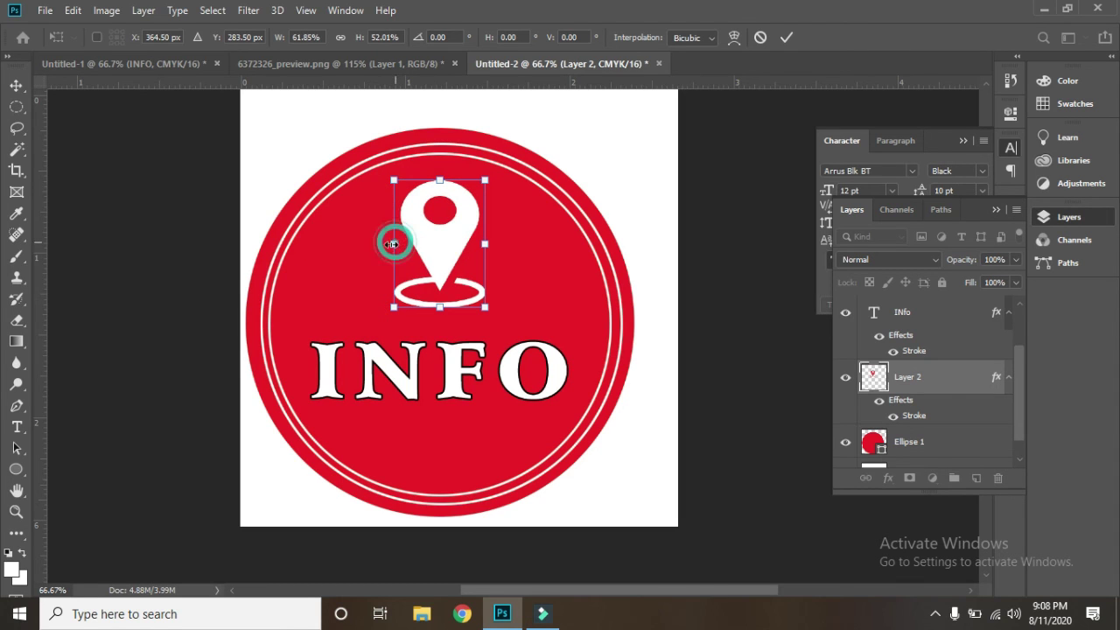
{"action": "left_click_drag", "start_coordinate": [395, 242], "coordinate": [385, 242]}
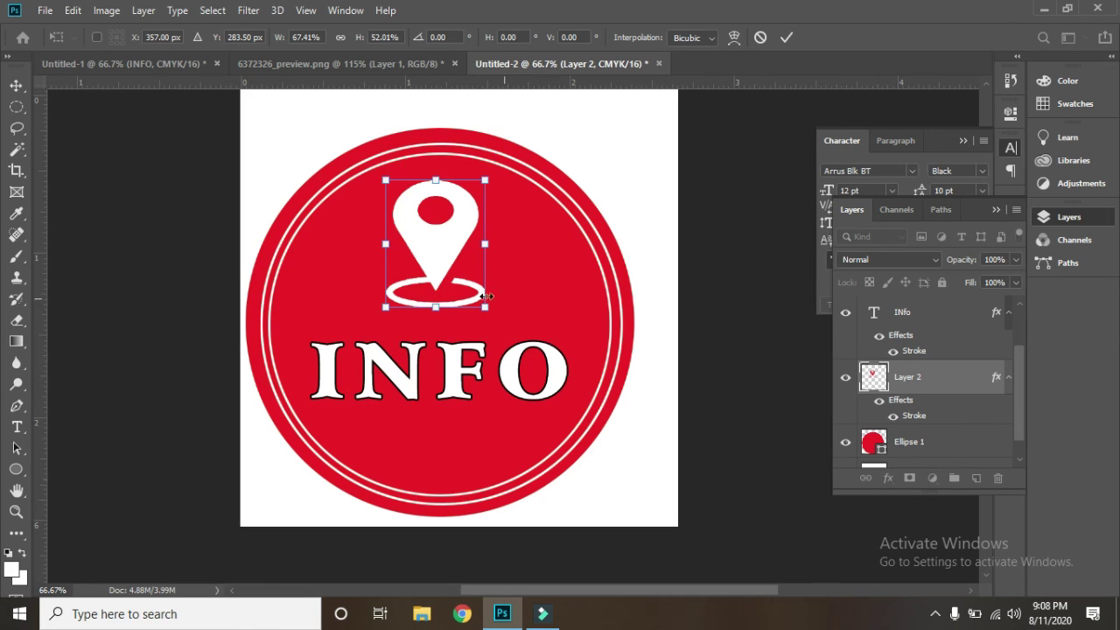
{"action": "left_click_drag", "start_coordinate": [433, 313], "coordinate": [437, 320]}
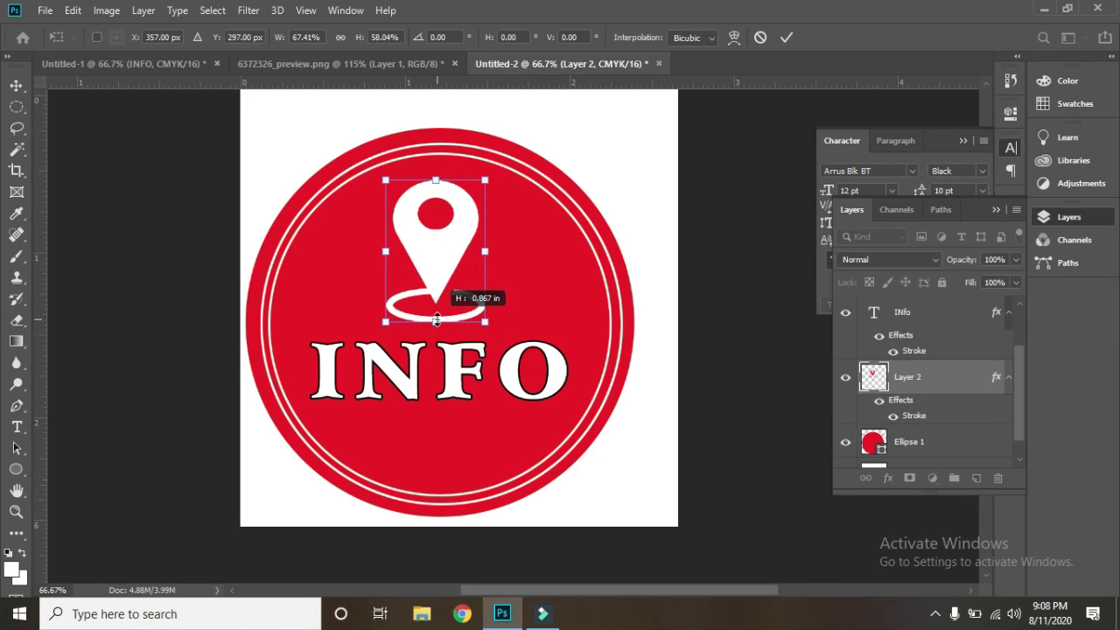
{"action": "key", "text": "Return"}
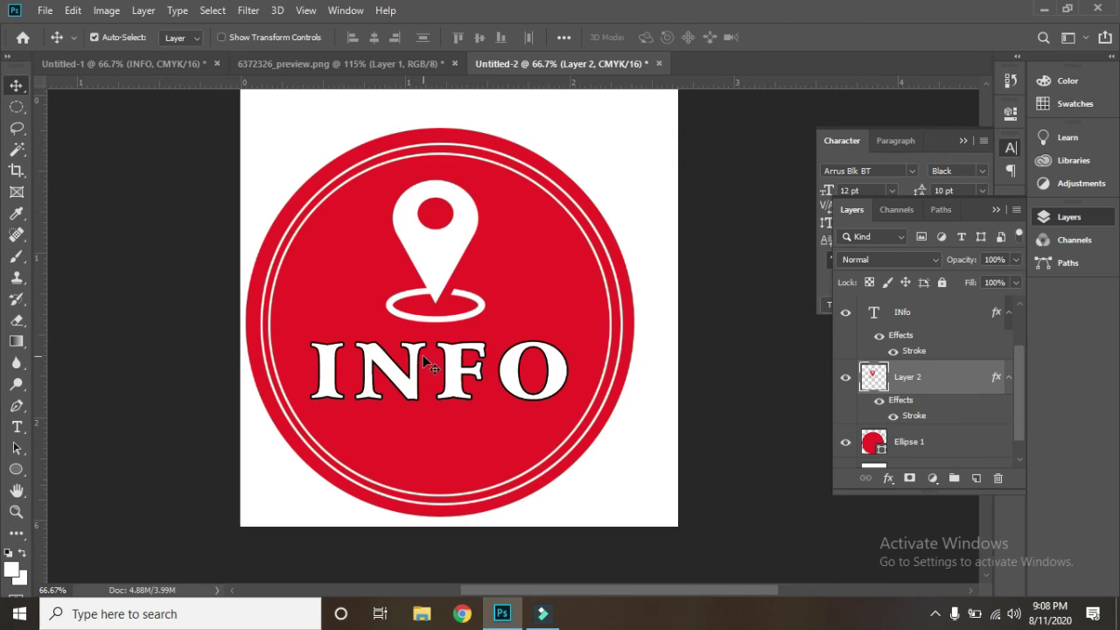
- Stretch the INFO text layer to about 101% width
{"action": "left_click", "coordinate": [411, 374]}
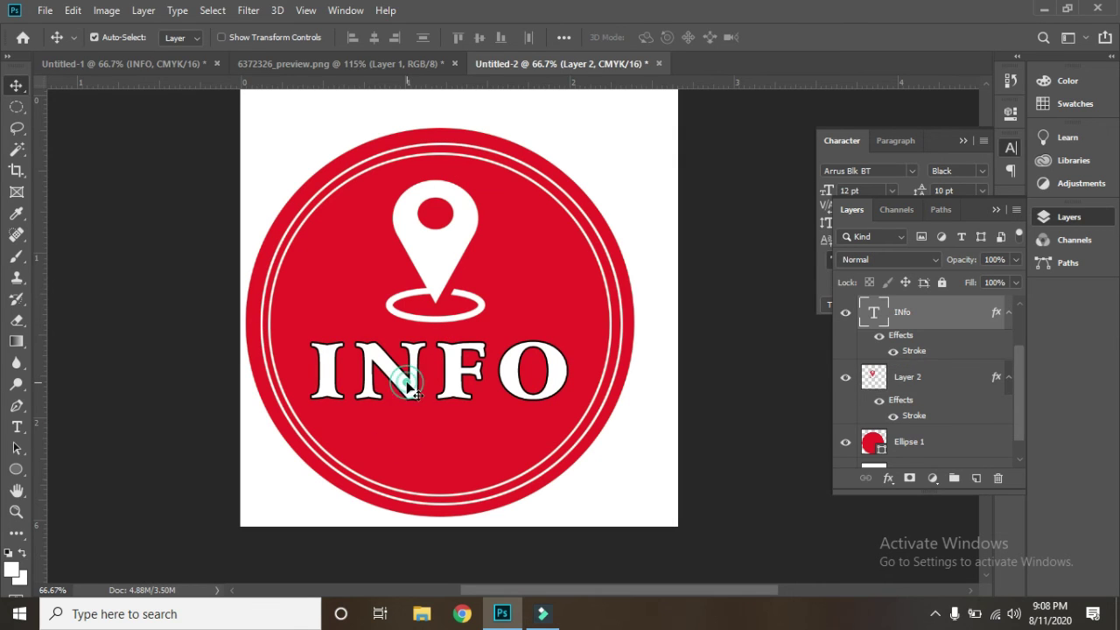
{"action": "key", "text": "ctrl+t"}
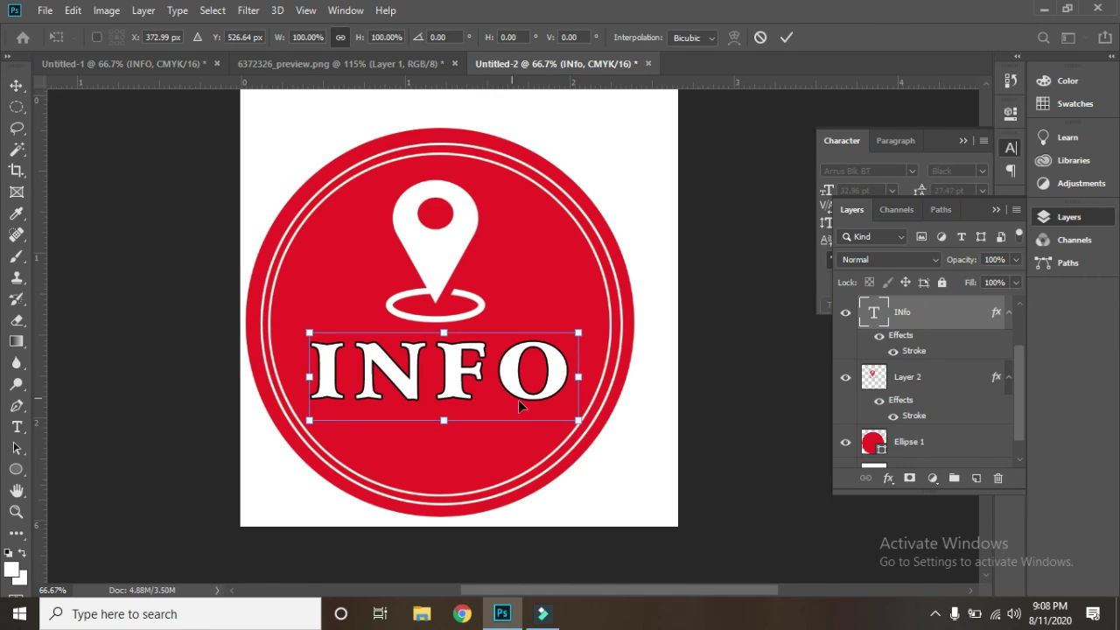
{"action": "left_click_drag", "start_coordinate": [577, 422], "coordinate": [583, 421]}
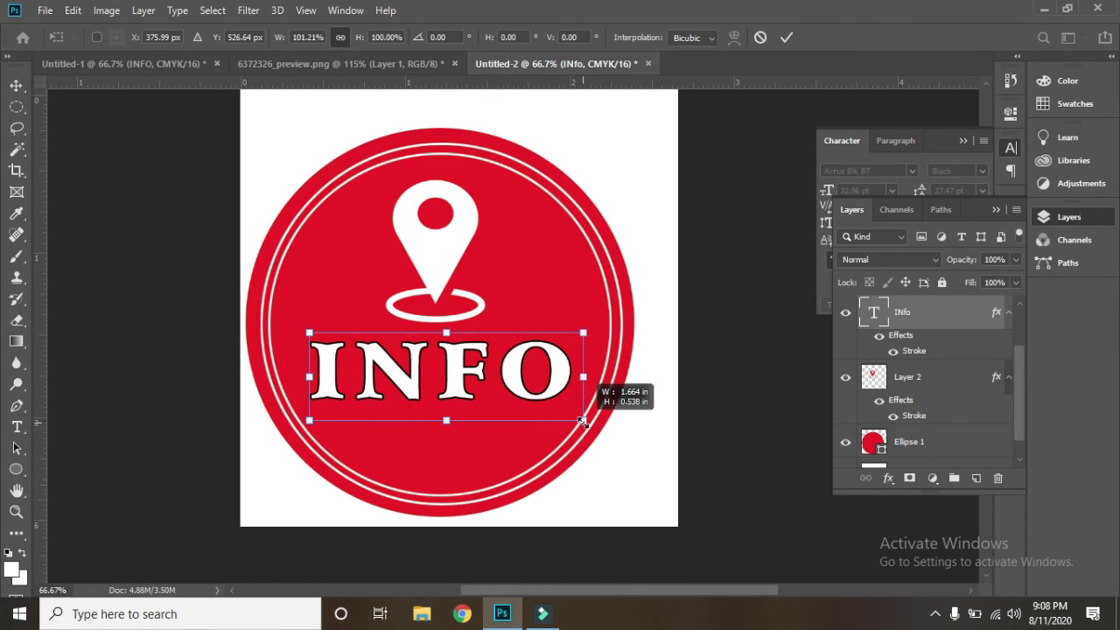
{"action": "key", "text": "Return"}
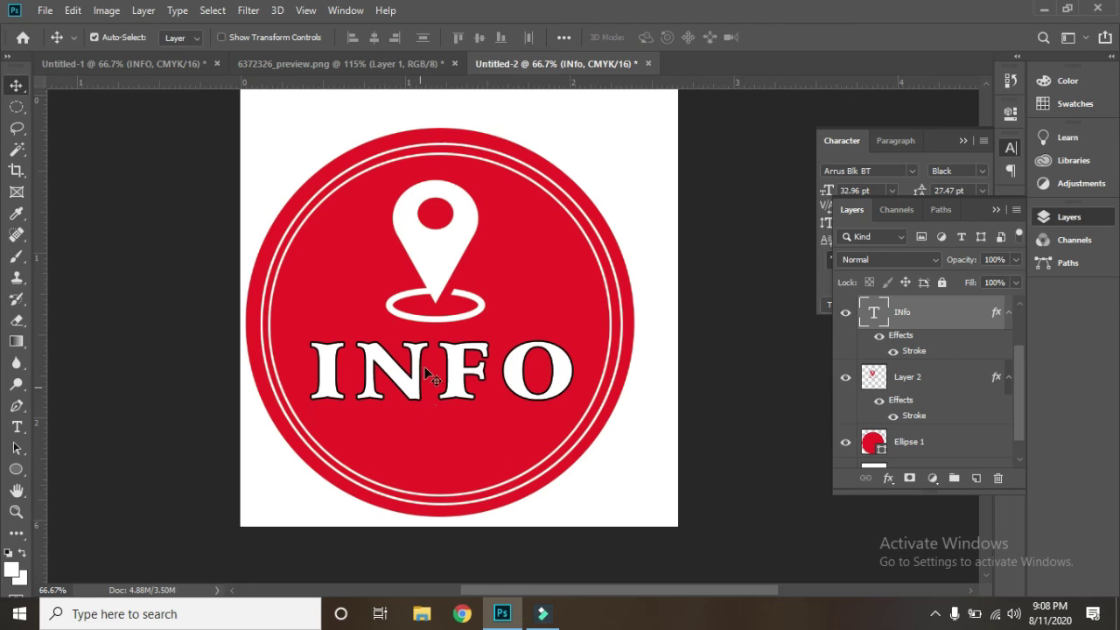
- Select Layer 1, Layer 1 copy, Layer 2 and Ellipse 1 together in the Layers panel
{"action": "left_click", "coordinate": [951, 435], "text": "shift"}
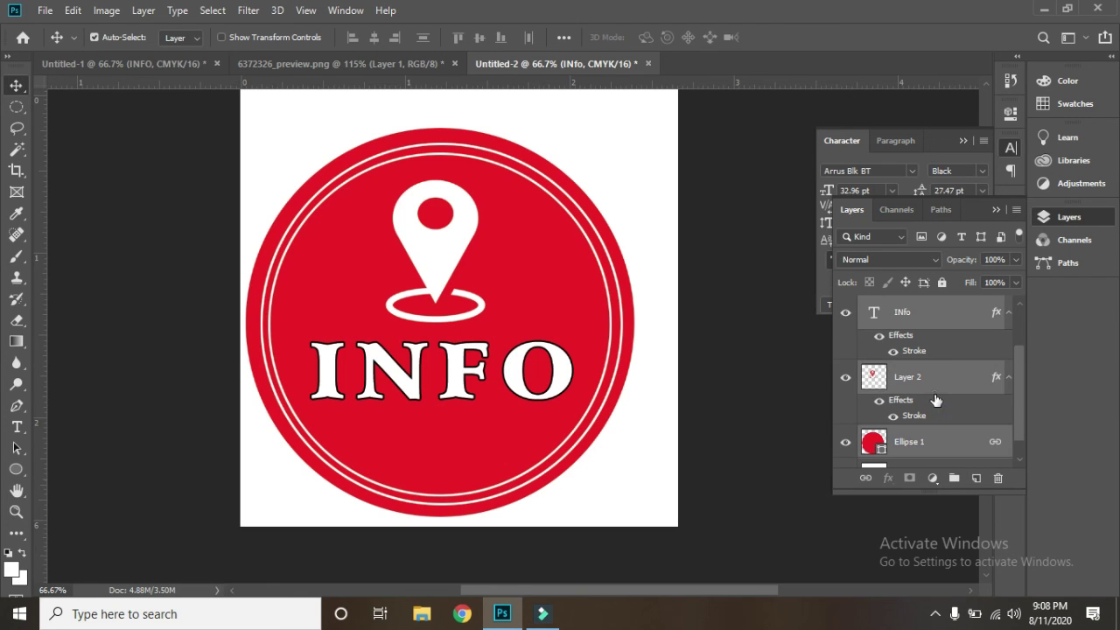
{"action": "scroll", "coordinate": [925, 350], "scroll_direction": "up", "scroll_amount": 2}
{"action": "left_click", "coordinate": [933, 345], "text": "shift"}
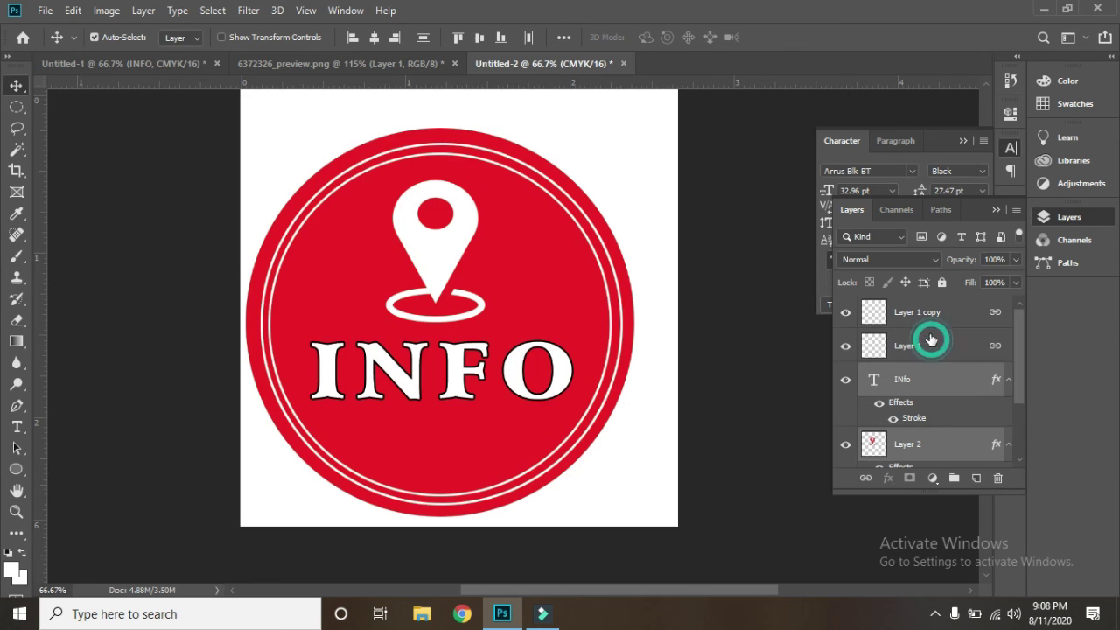
{"action": "left_click", "coordinate": [925, 324], "text": "shift"}
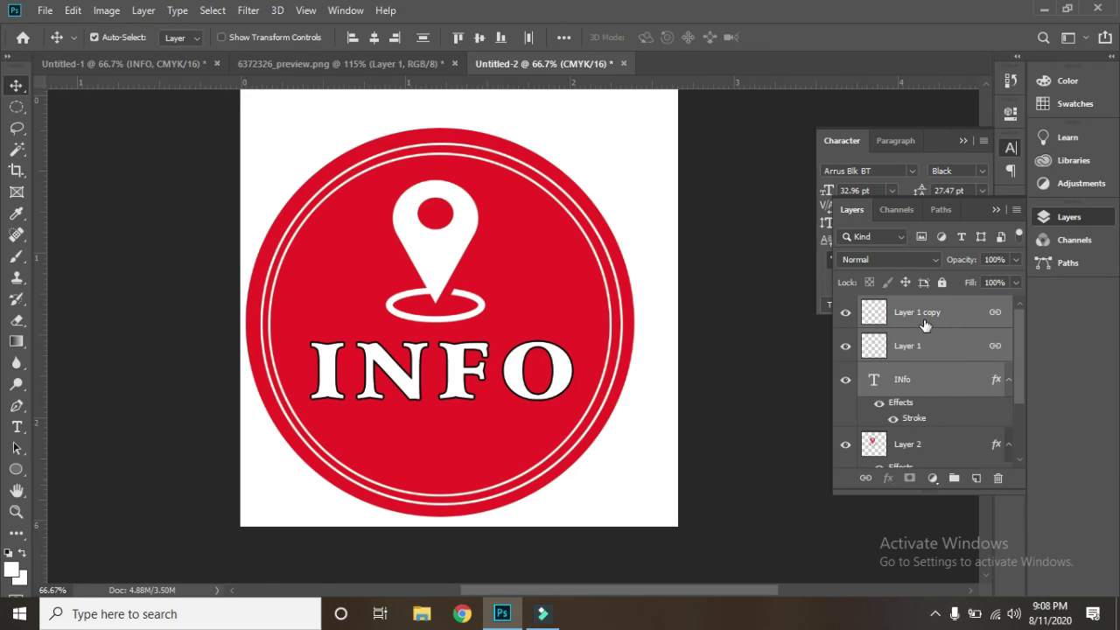
{"action": "scroll", "coordinate": [925, 325], "scroll_direction": "down", "scroll_amount": 3}
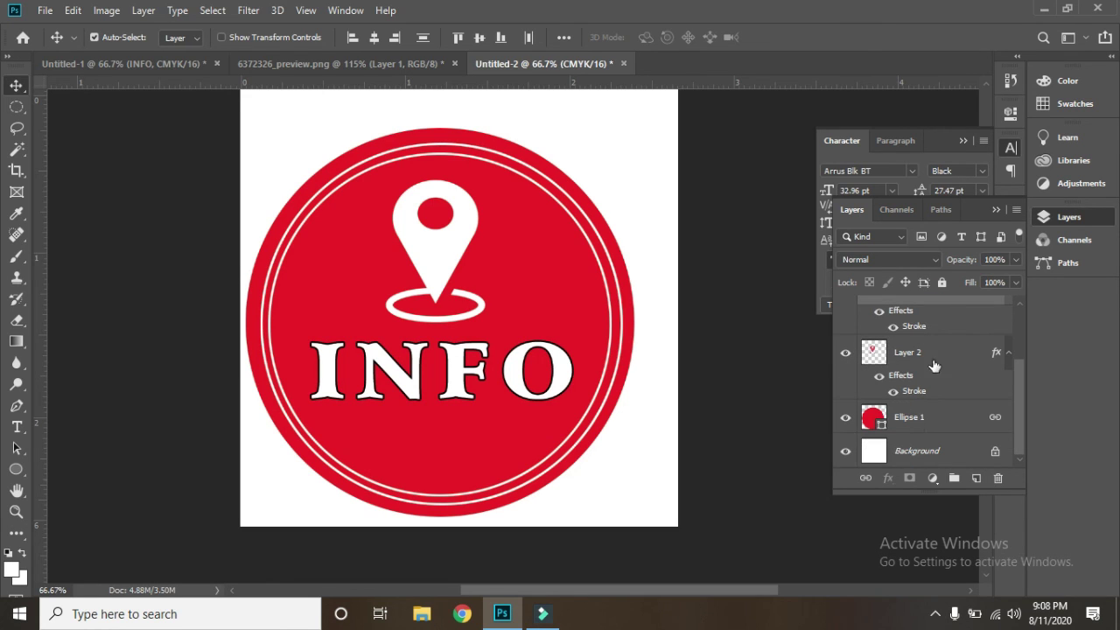
{"action": "left_click", "coordinate": [934, 361]}
{"action": "left_click", "coordinate": [941, 413], "text": "shift"}
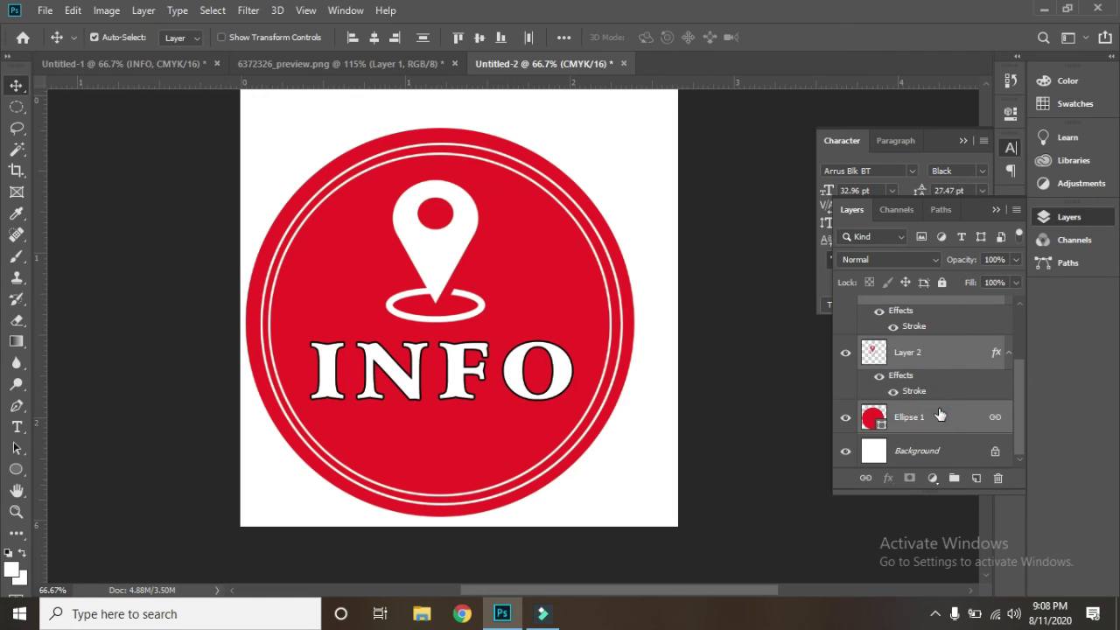
{"action": "scroll", "coordinate": [944, 375], "scroll_direction": "up", "scroll_amount": 3}
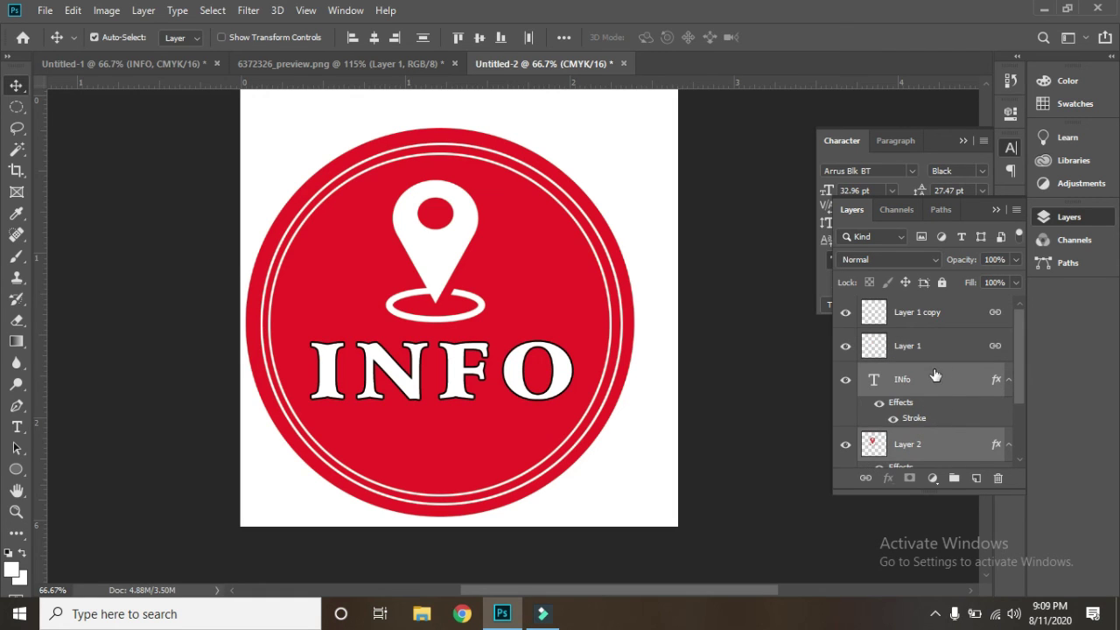
- Reselect INfo with Layer 1, Layer 1 copy, Layer 2 and Ellipse 1, then link them
{"action": "left_click", "coordinate": [926, 414]}
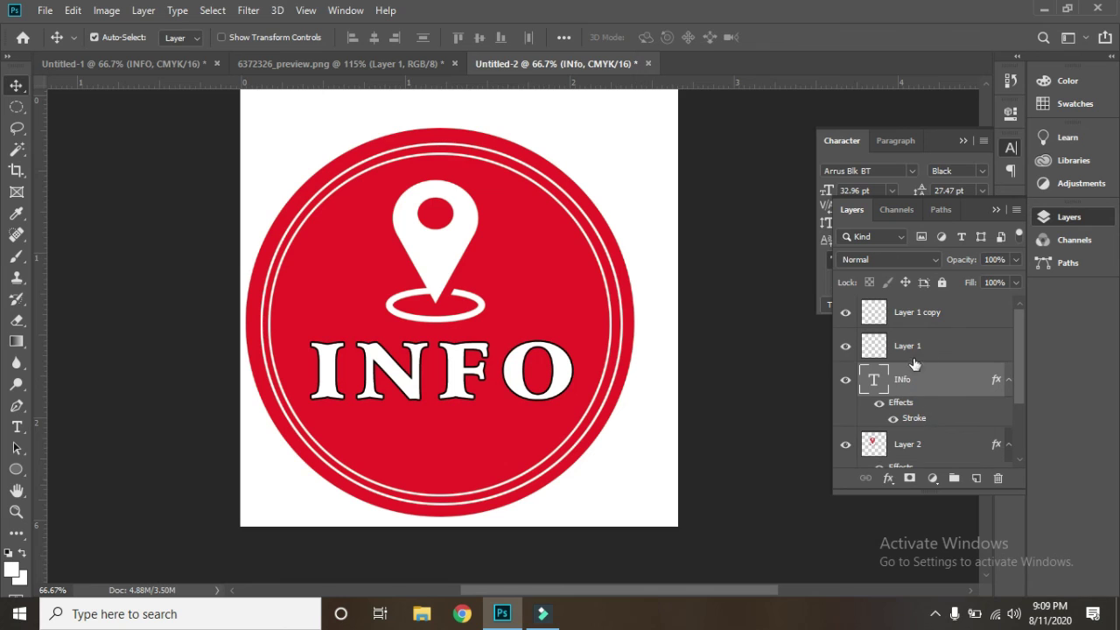
{"action": "left_click", "coordinate": [927, 340], "text": "ctrl"}
{"action": "left_click", "coordinate": [936, 313], "text": "ctrl"}
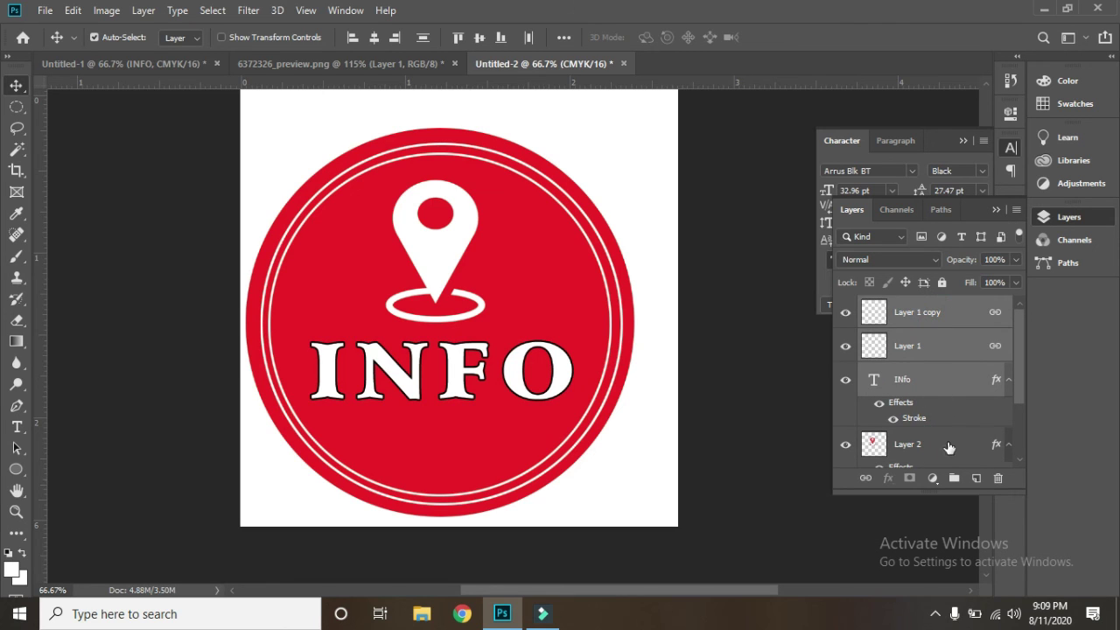
{"action": "left_click", "coordinate": [949, 445], "text": "shift"}
{"action": "left_click", "coordinate": [926, 343], "text": "shift"}
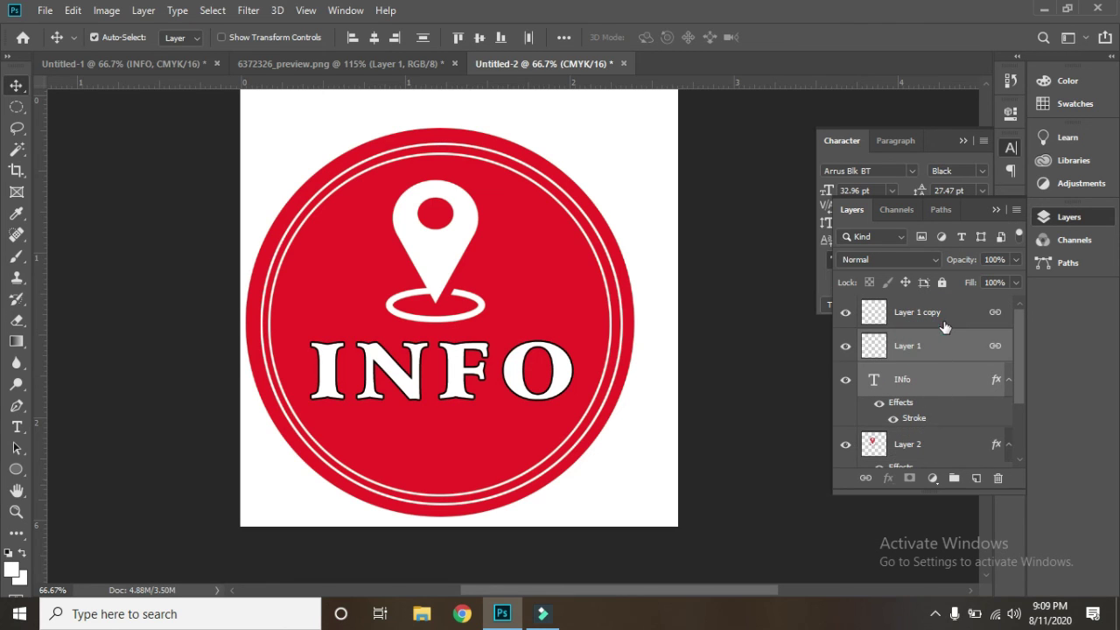
{"action": "left_click", "coordinate": [944, 324], "text": "ctrl"}
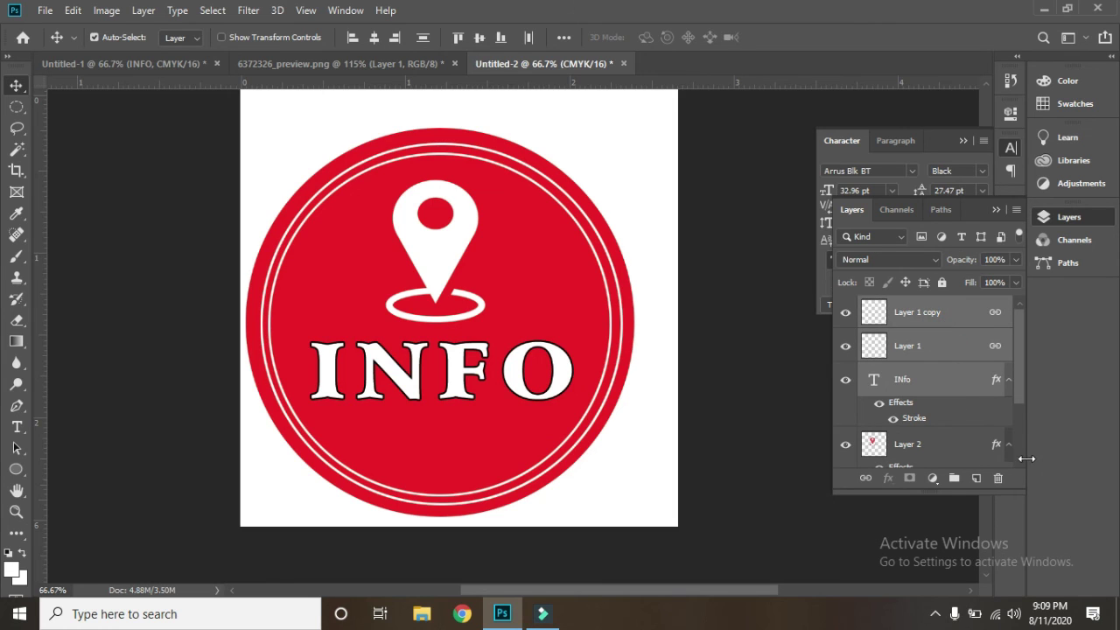
{"action": "scroll", "coordinate": [1024, 458], "scroll_direction": "down", "scroll_amount": 1}
{"action": "scroll", "coordinate": [1023, 459], "scroll_direction": "down", "scroll_amount": 1}
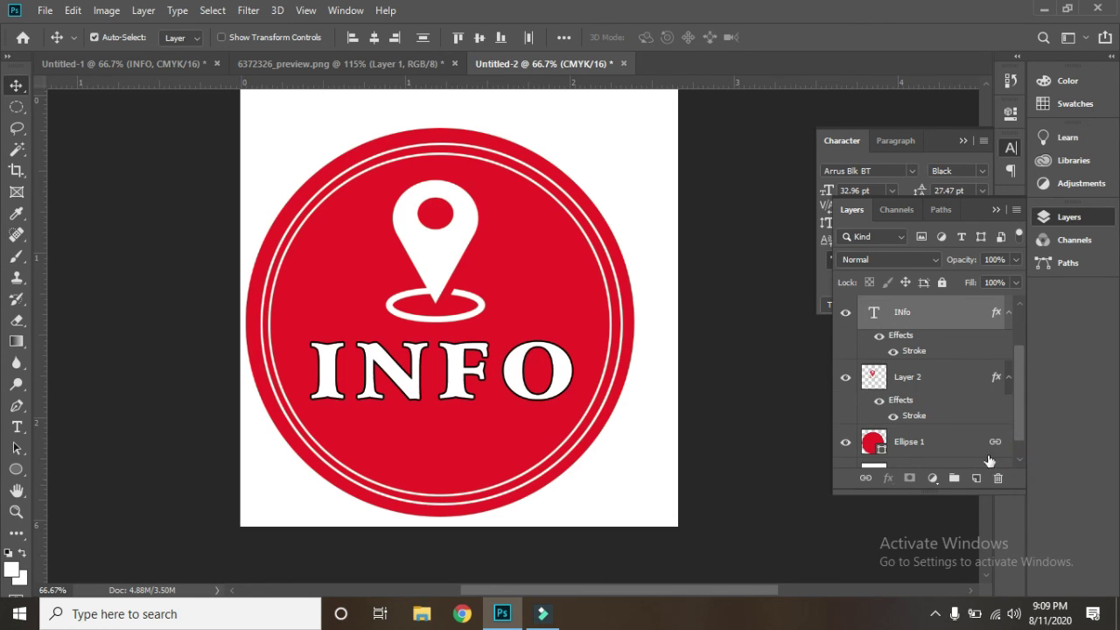
{"action": "left_click", "coordinate": [953, 409], "text": "ctrl"}
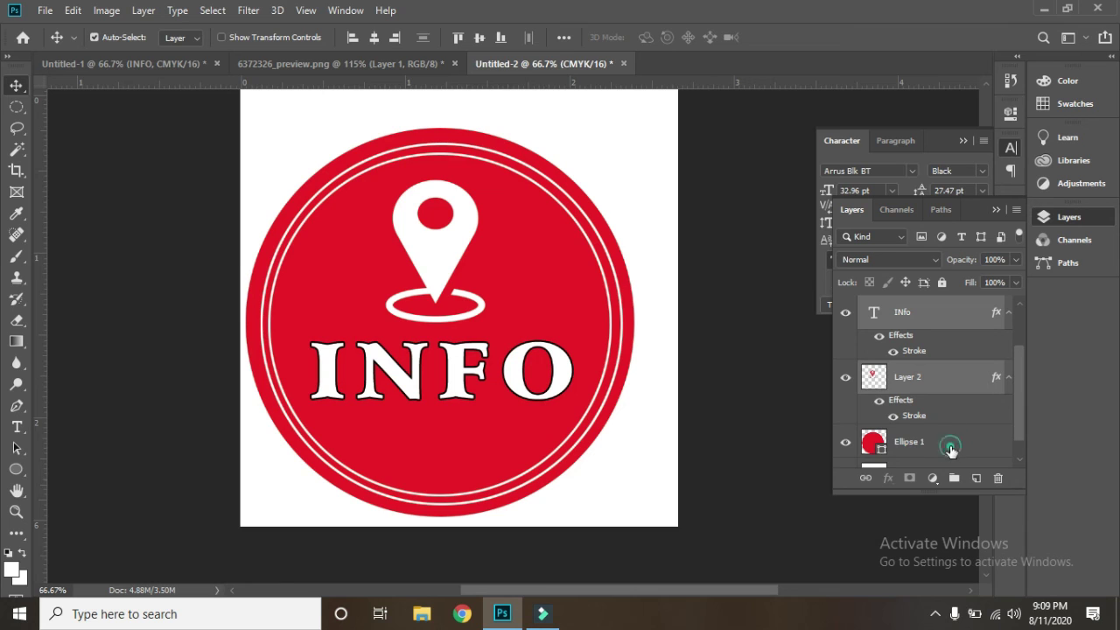
{"action": "left_click", "coordinate": [950, 447], "text": "ctrl"}
{"action": "left_click", "coordinate": [864, 479]}
- Drag the linked badge layers until the badge sits centred on the canvas
{"action": "left_click_drag", "start_coordinate": [466, 348], "coordinate": [502, 350]}
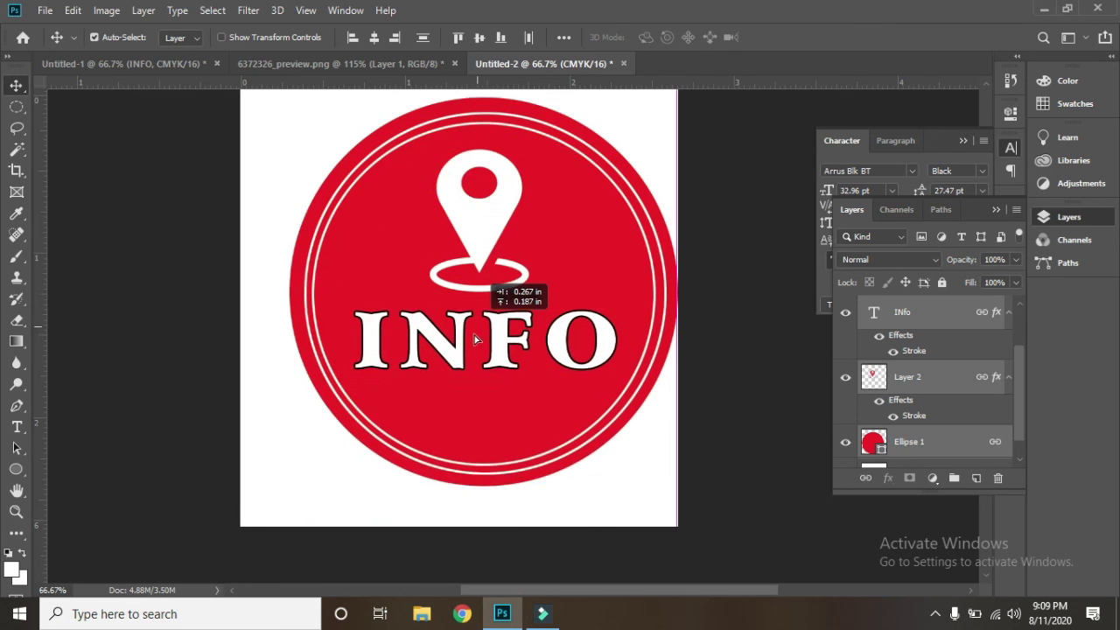
{"action": "left_click_drag", "start_coordinate": [502, 351], "coordinate": [379, 297]}
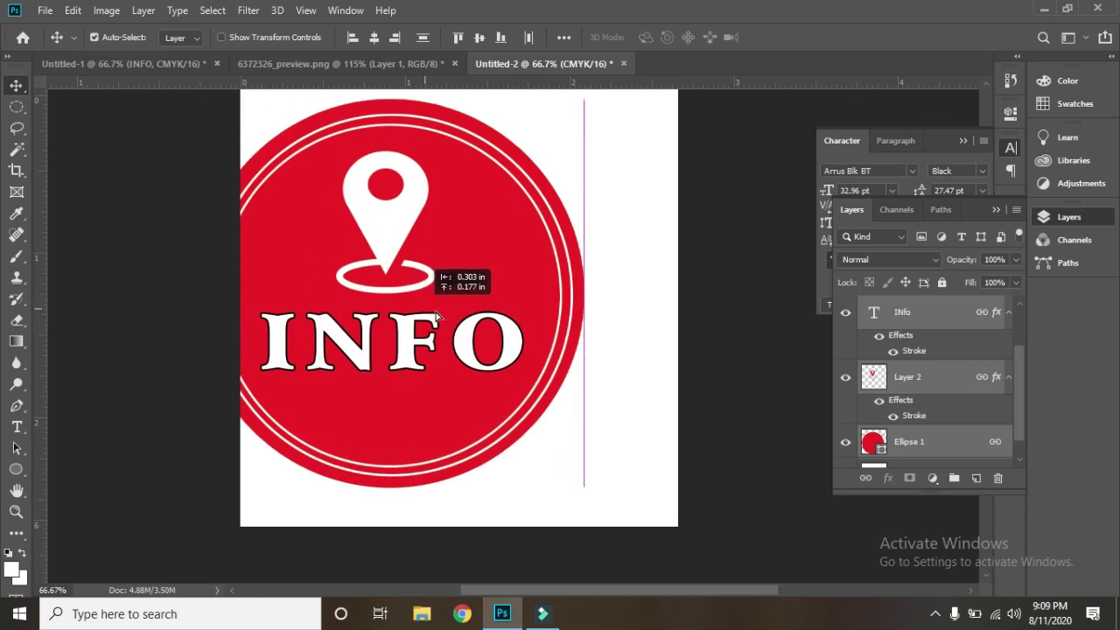
{"action": "left_click_drag", "start_coordinate": [379, 297], "coordinate": [461, 301]}
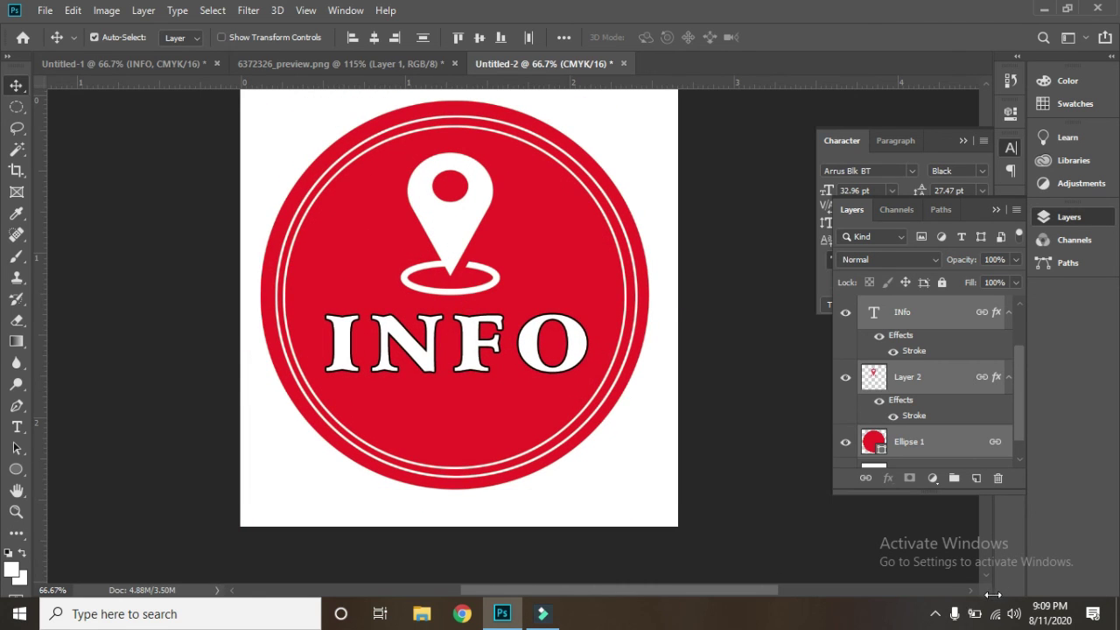
{"action": "left_click", "coordinate": [936, 614]}
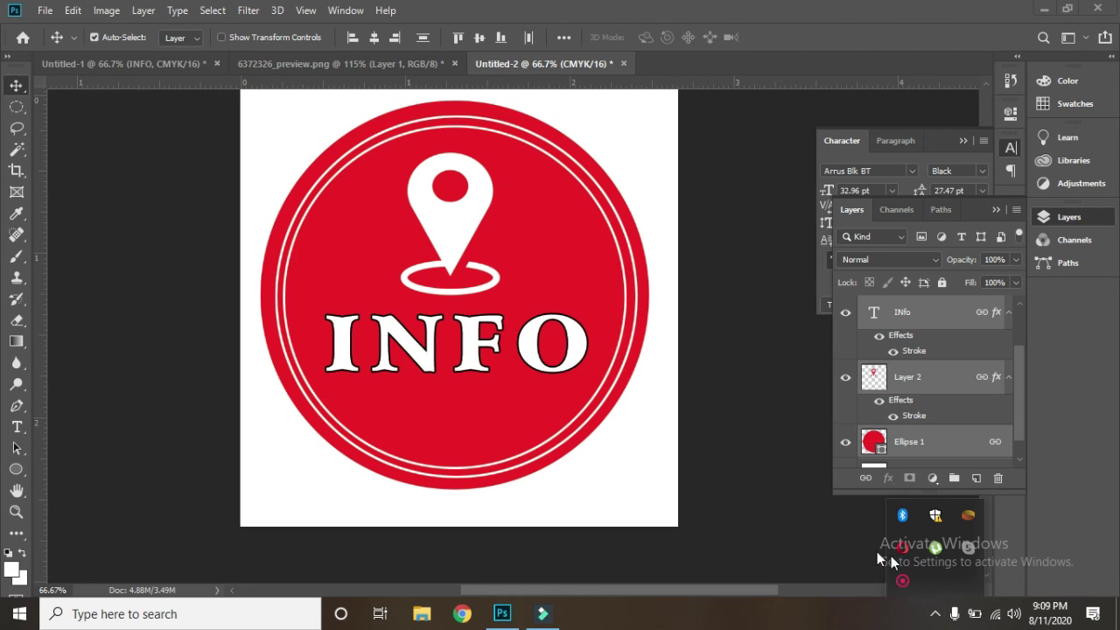
{"action": "right_click", "coordinate": [902, 580]}
{"action": "left_click", "coordinate": [949, 588]}
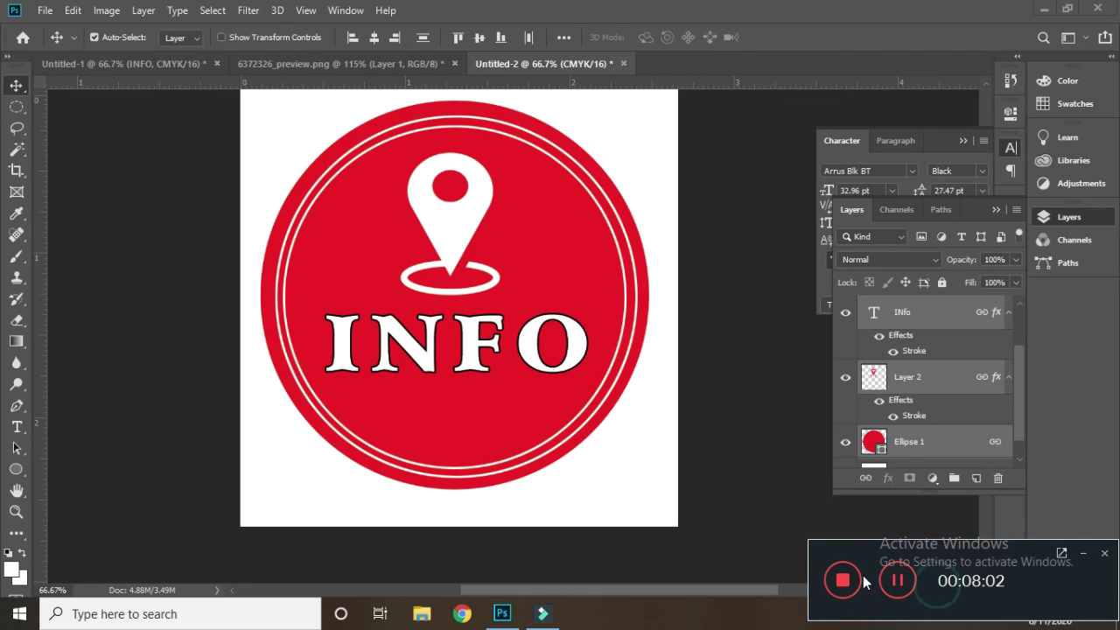
{"action": "left_click", "coordinate": [840, 588]}
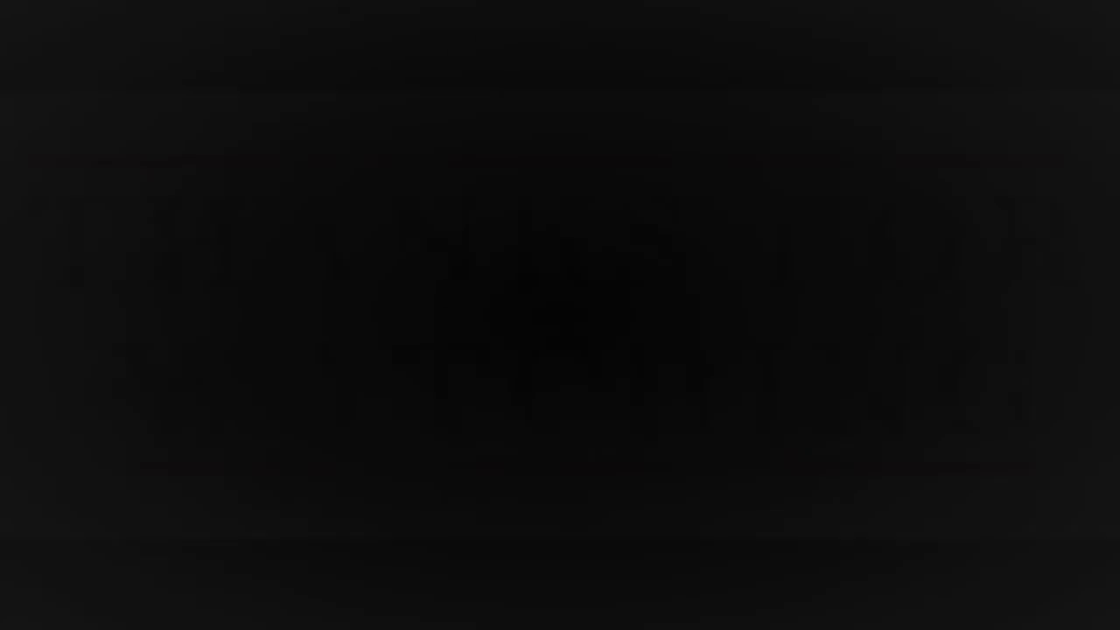